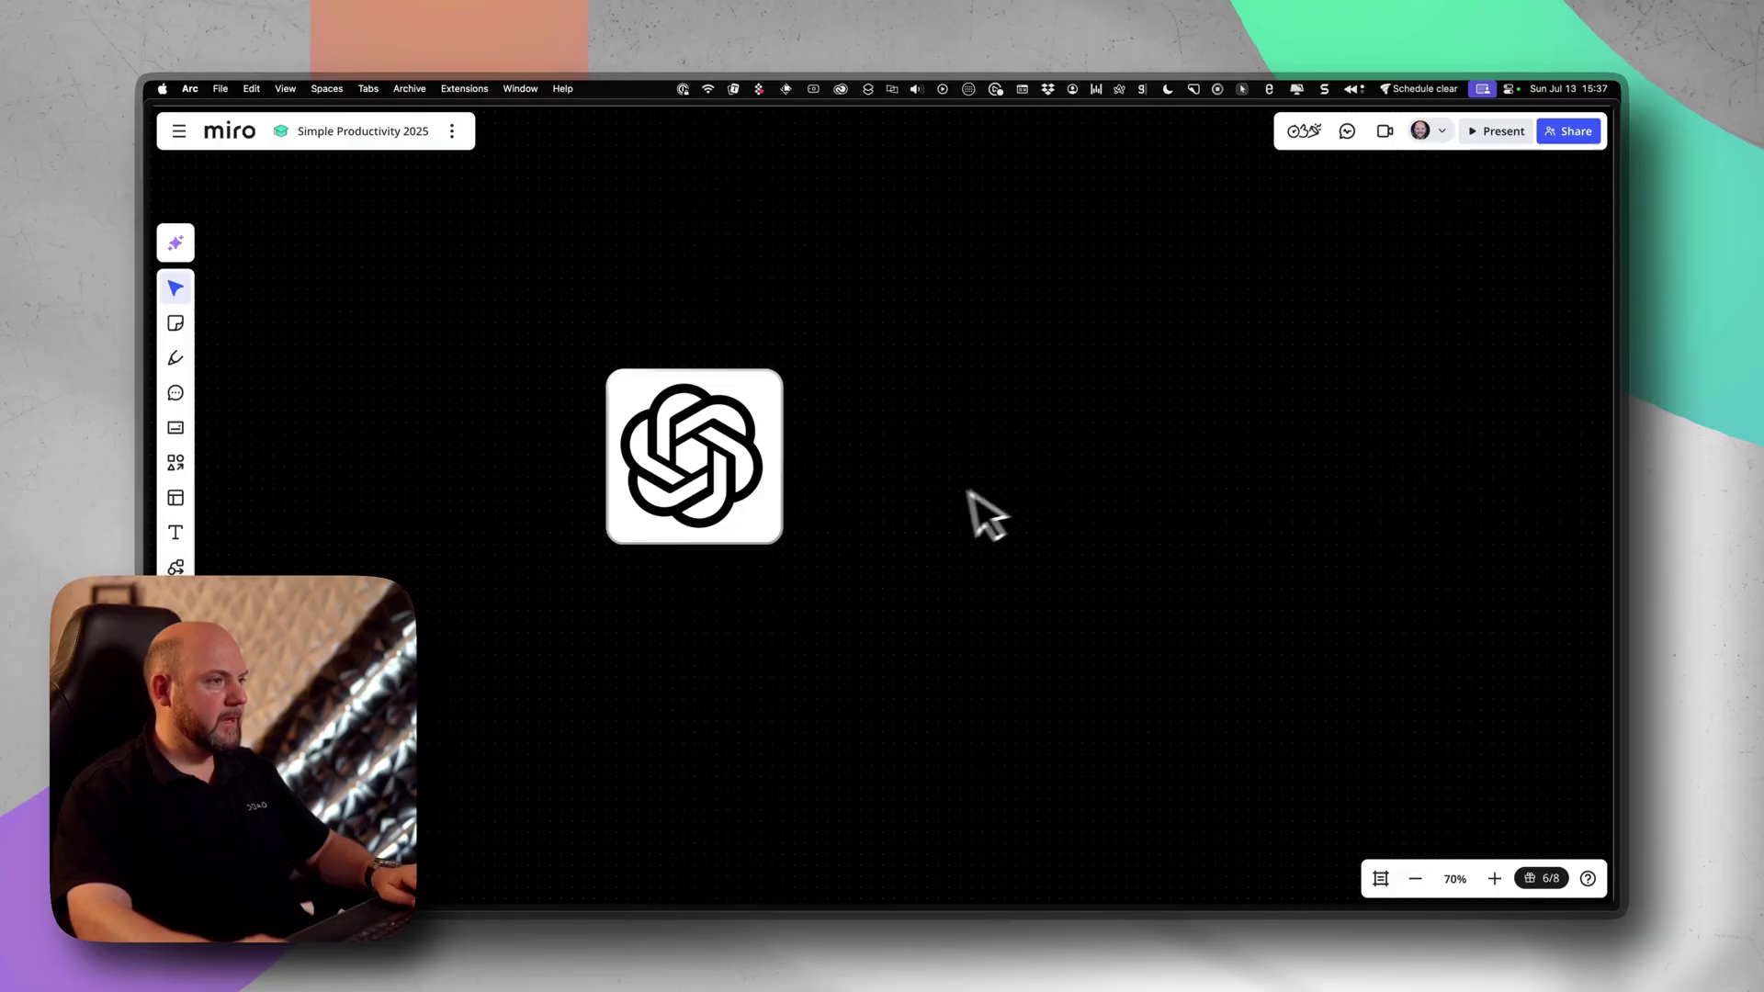
# Step: Duplicate the Heptabase logo from the diagram, place the copy beside the ChatGPT logo and enlarge it to match
pyautogui.hscroll(2, 1209, 558)
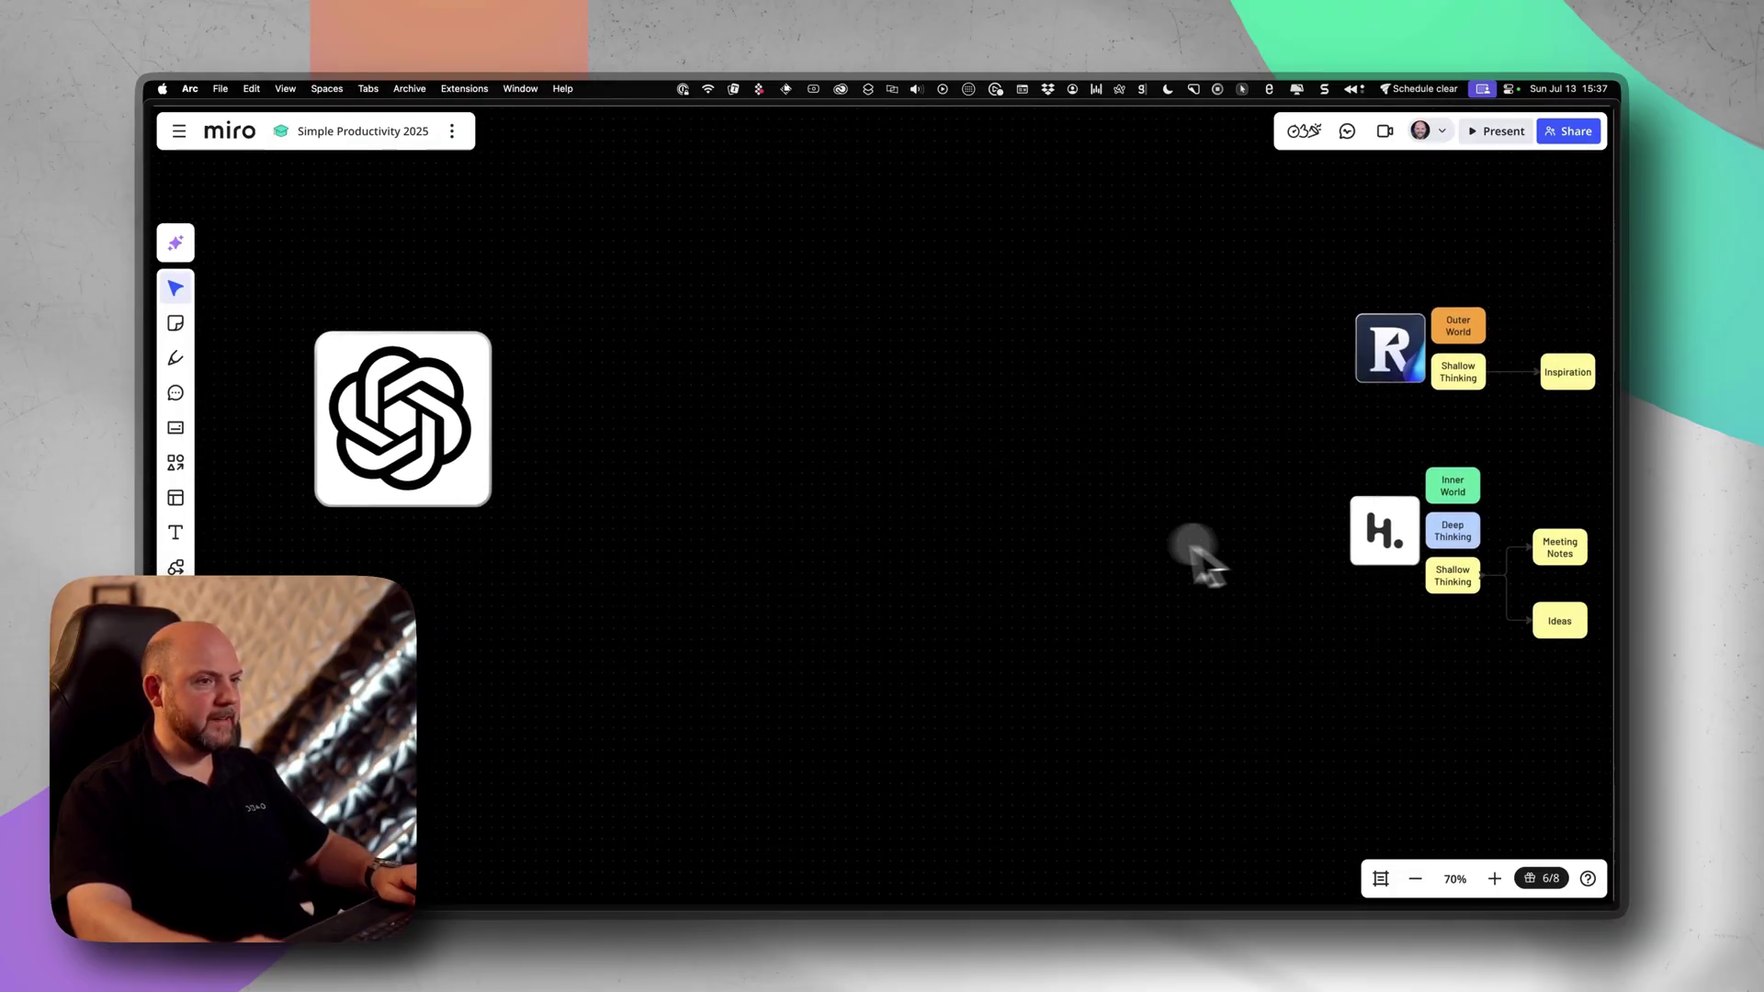
pyautogui.click(1338, 544)
pyautogui.press('super+d')
pyautogui.moveTo(1424, 537); pyautogui.dragTo(768, 372)
pyautogui.moveTo(802, 405); pyautogui.dragTo(873, 481)
pyautogui.hscroll(-4, 1011, 519)
pyautogui.scroll(1, 1011, 519)
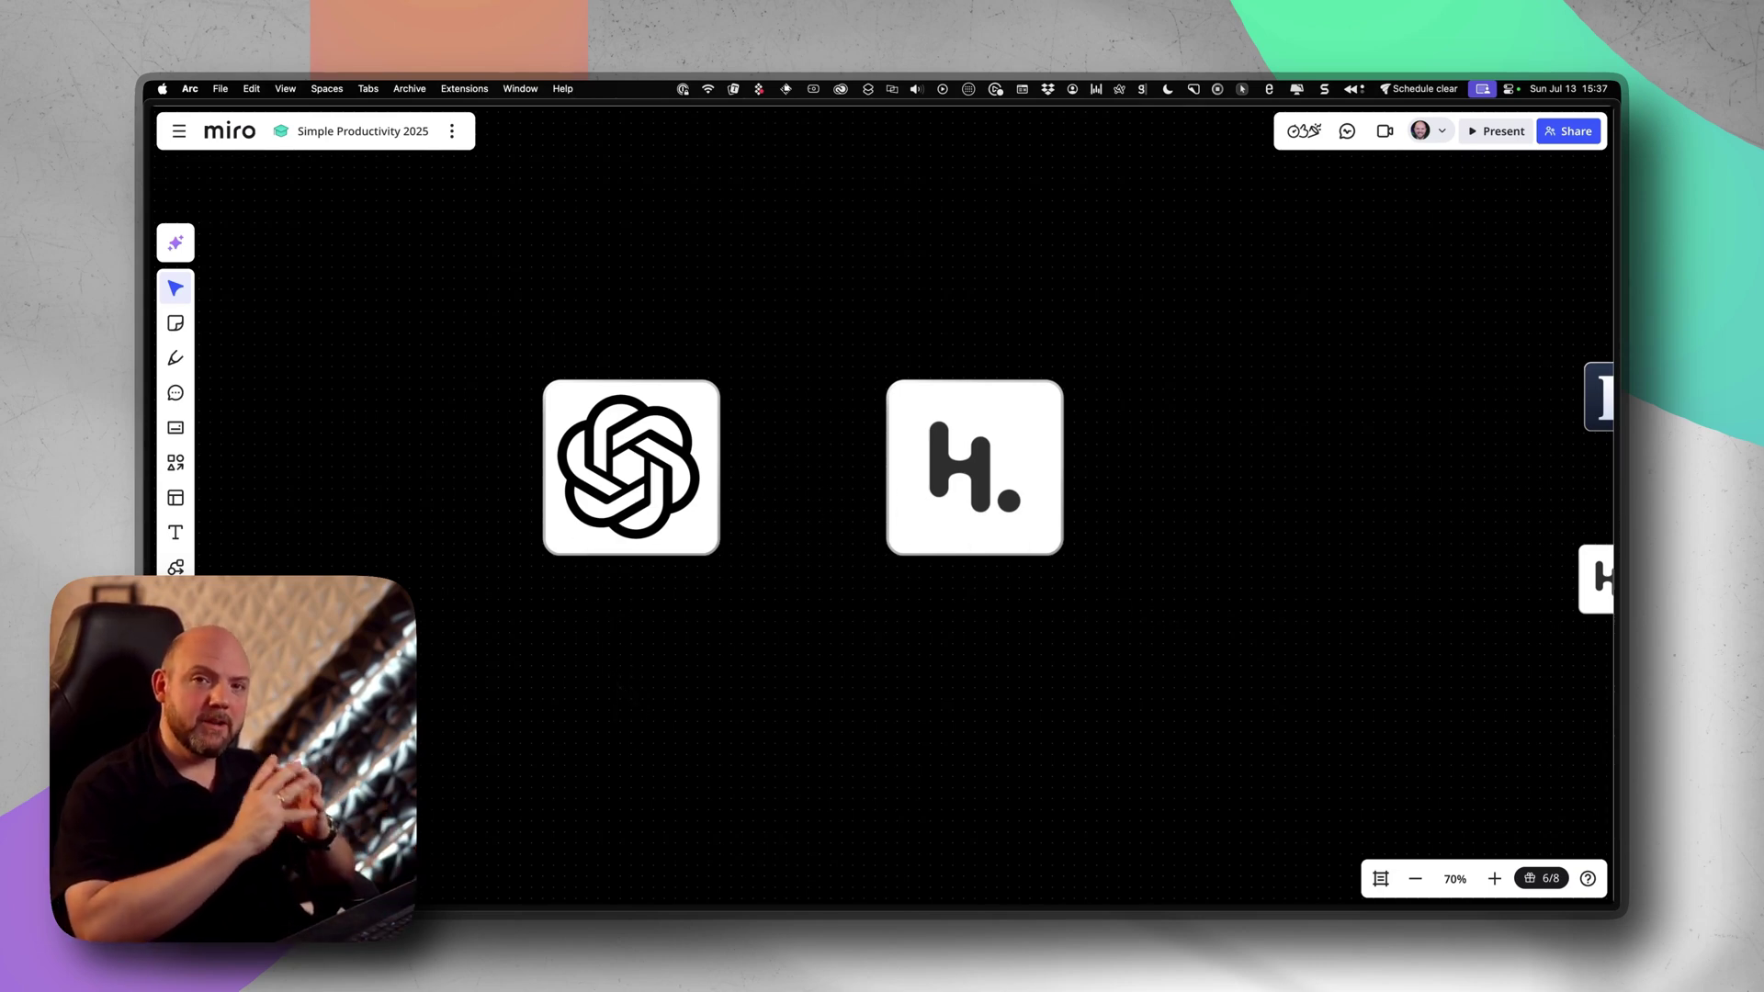
pyautogui.moveTo(658, 524); pyautogui.dragTo(724, 423)
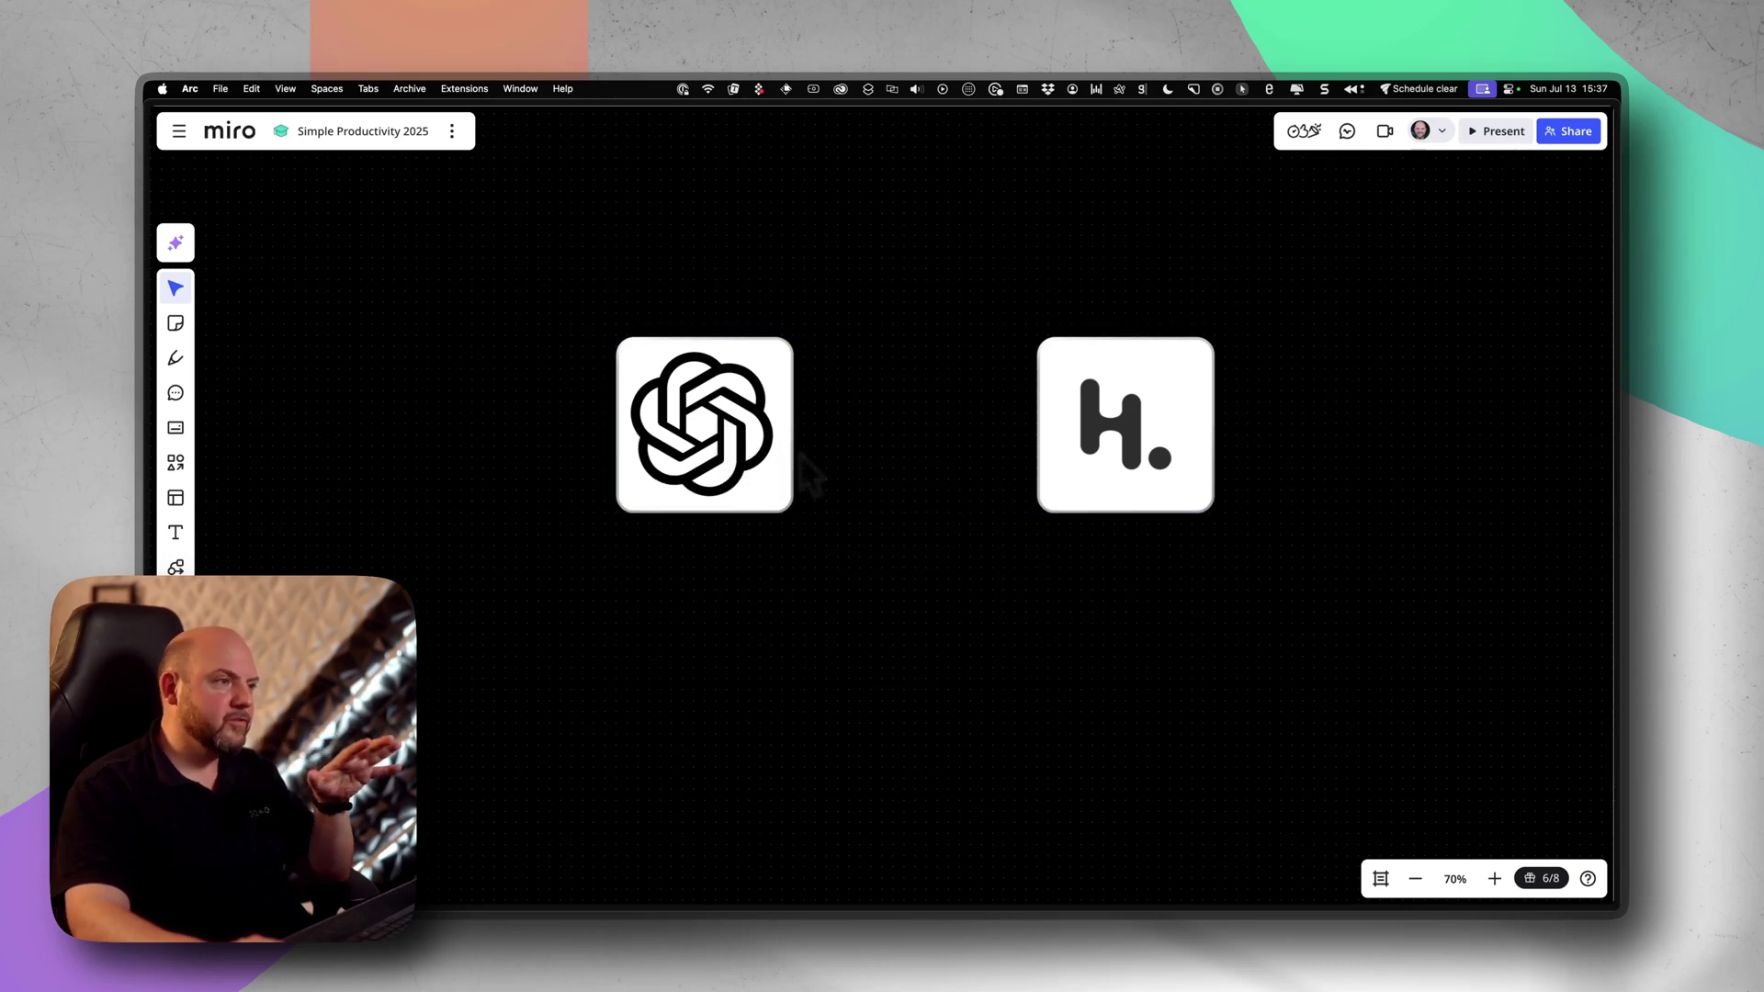
pyautogui.click(1117, 469)
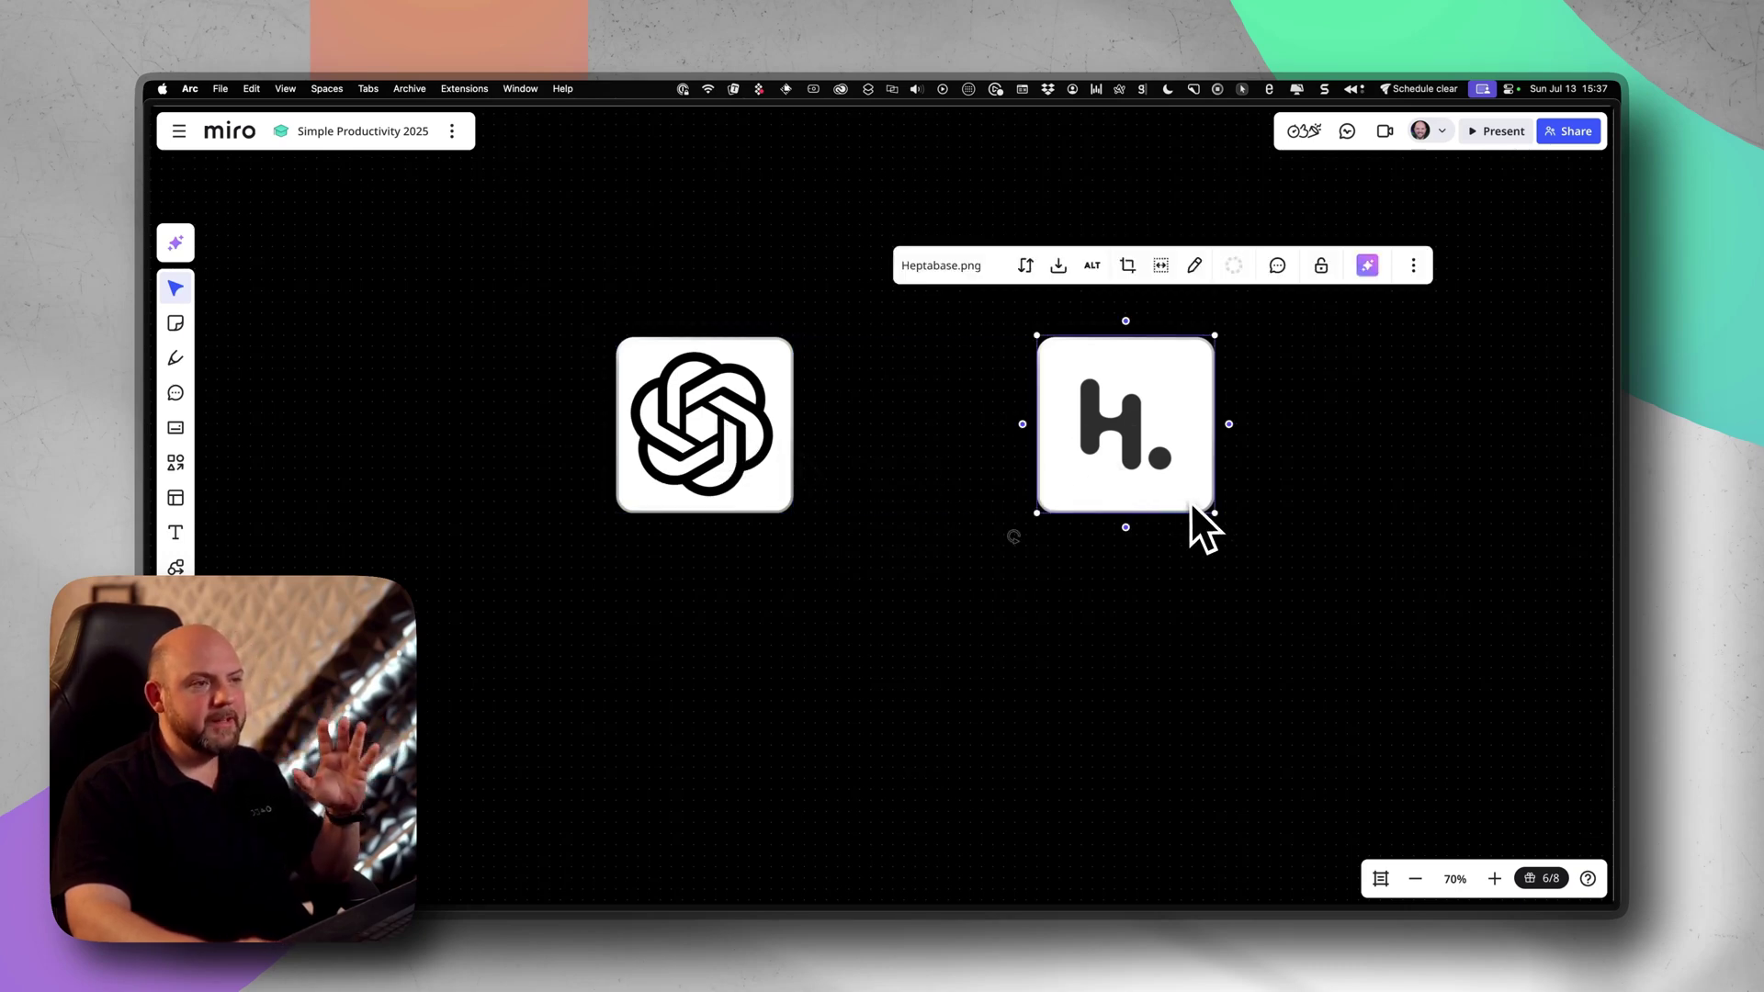
pyautogui.click(1193, 593)
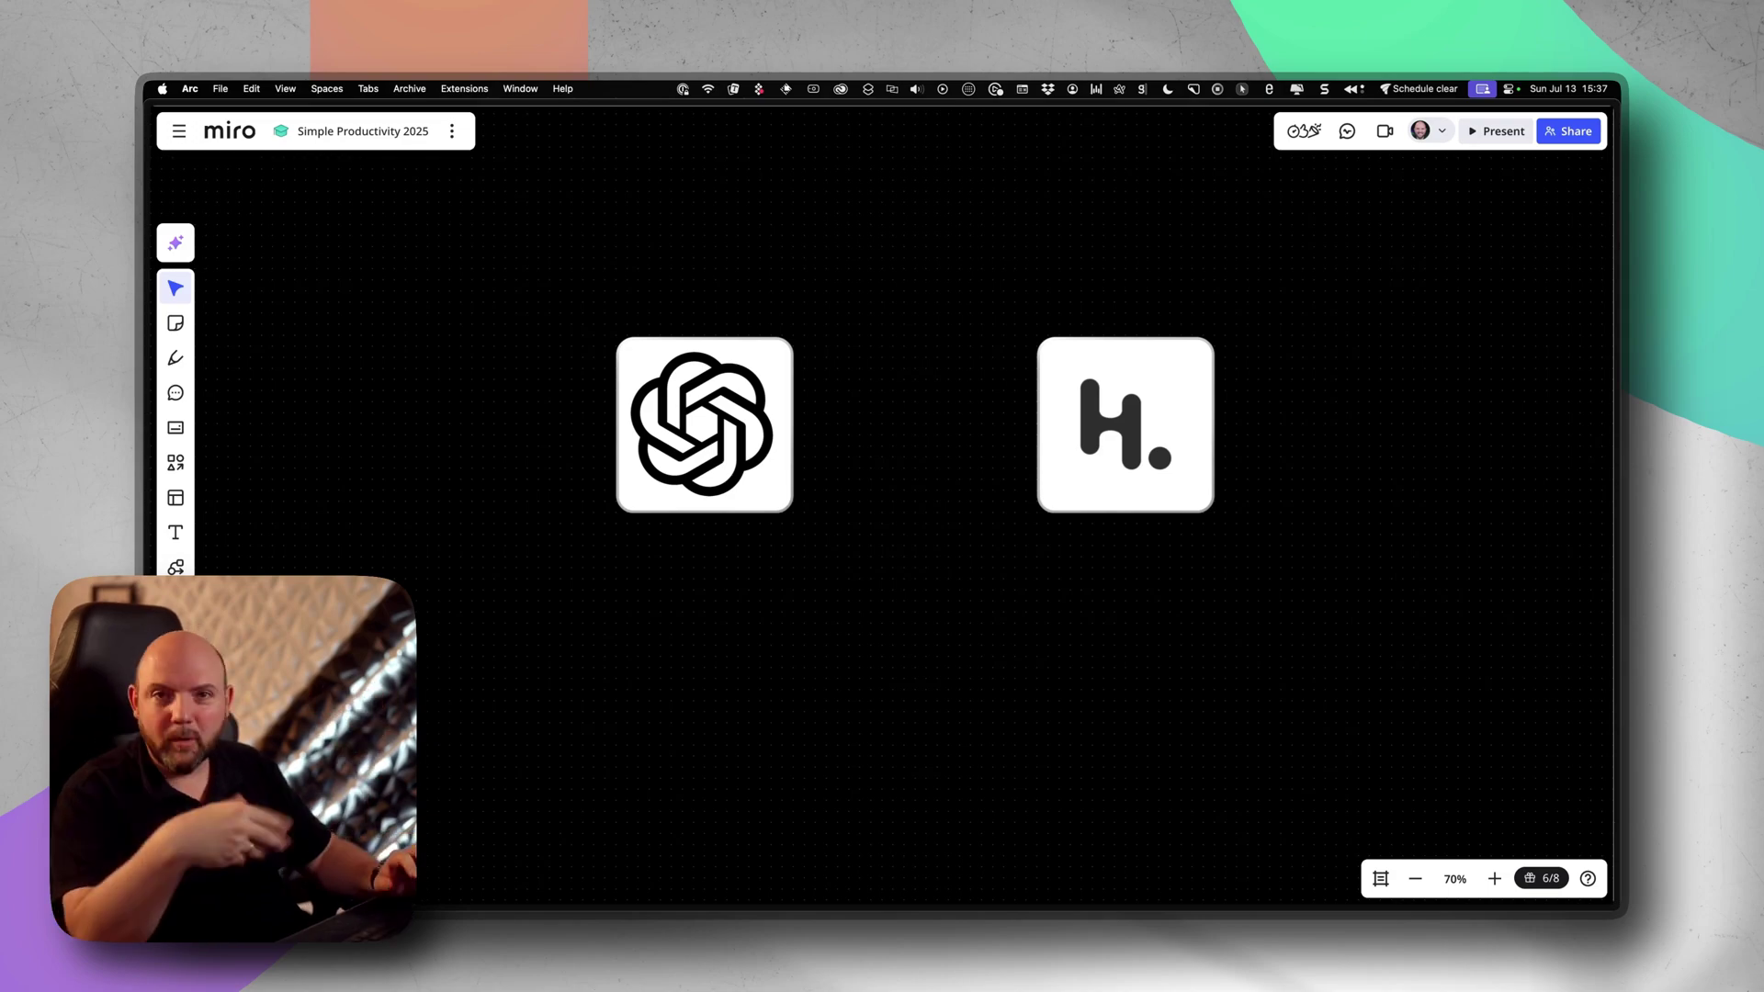
# Step: Examine the Readwise and Heptabase diagrams with their world and thinking labels and connected outputs
pyautogui.moveTo(1162, 671); pyautogui.dragTo(903, 627)
pyautogui.scroll(-5, 902, 626)
pyautogui.moveTo(1286, 565); pyautogui.dragTo(891, 536)
pyautogui.scroll(10, 980, 496)
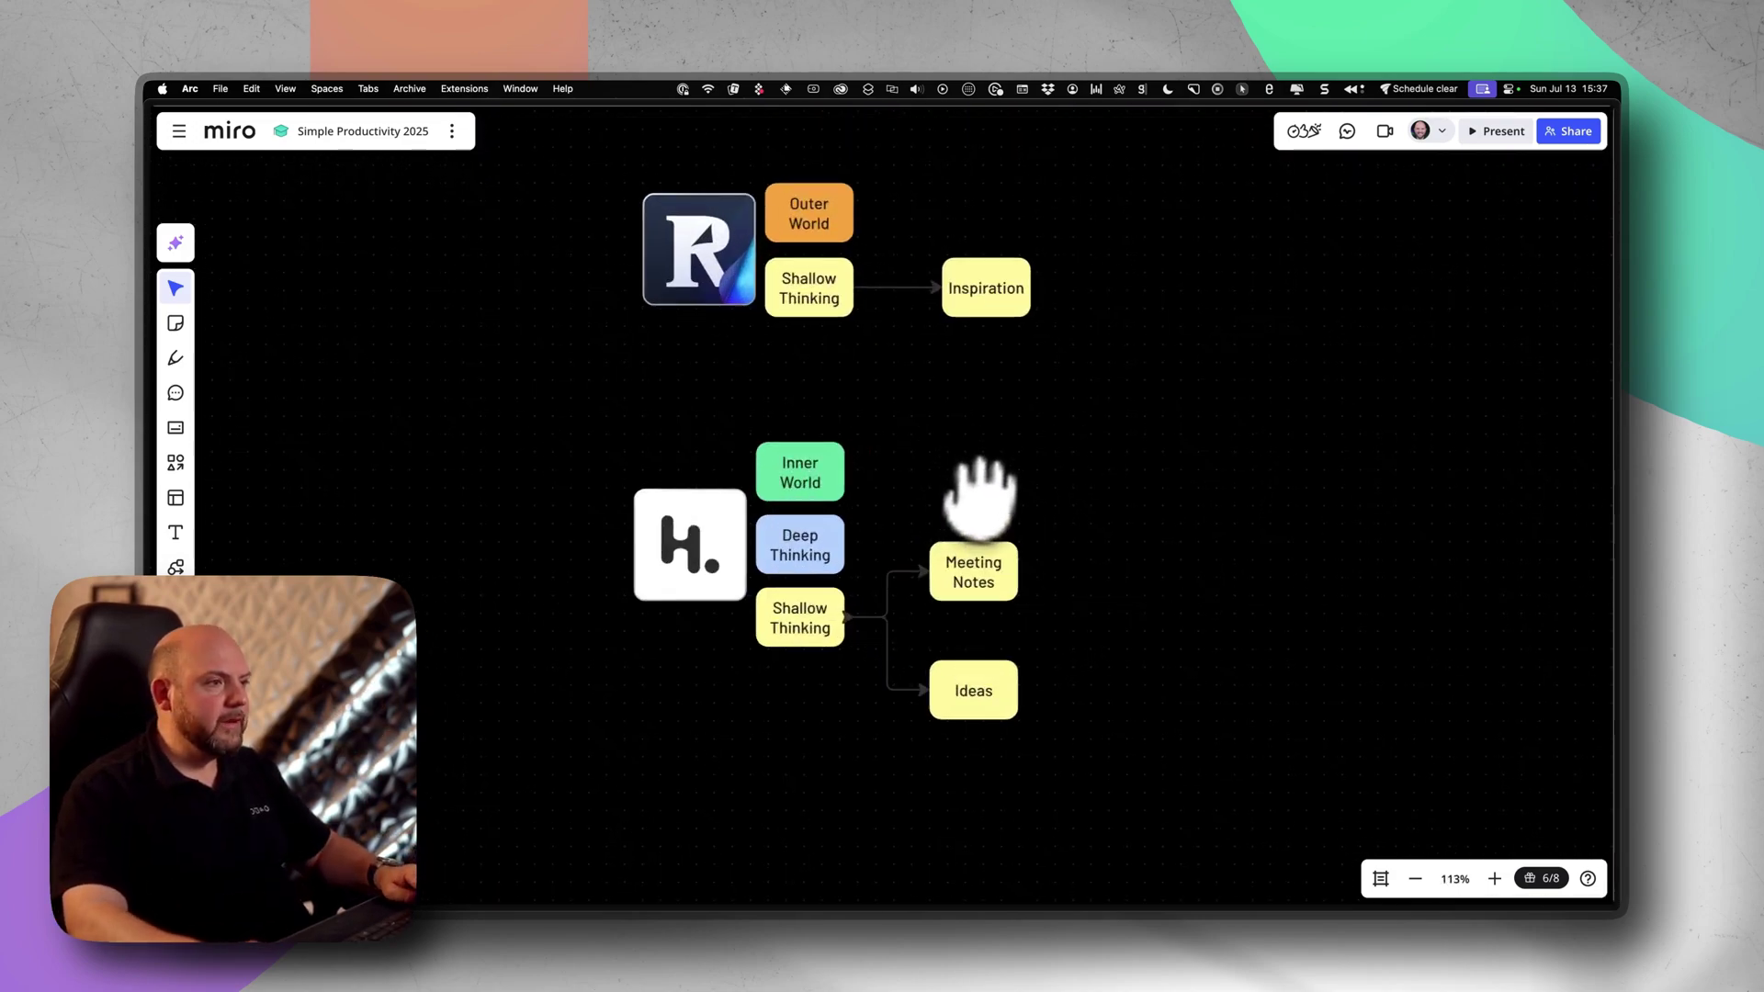
pyautogui.moveTo(1049, 508); pyautogui.dragTo(1033, 535)
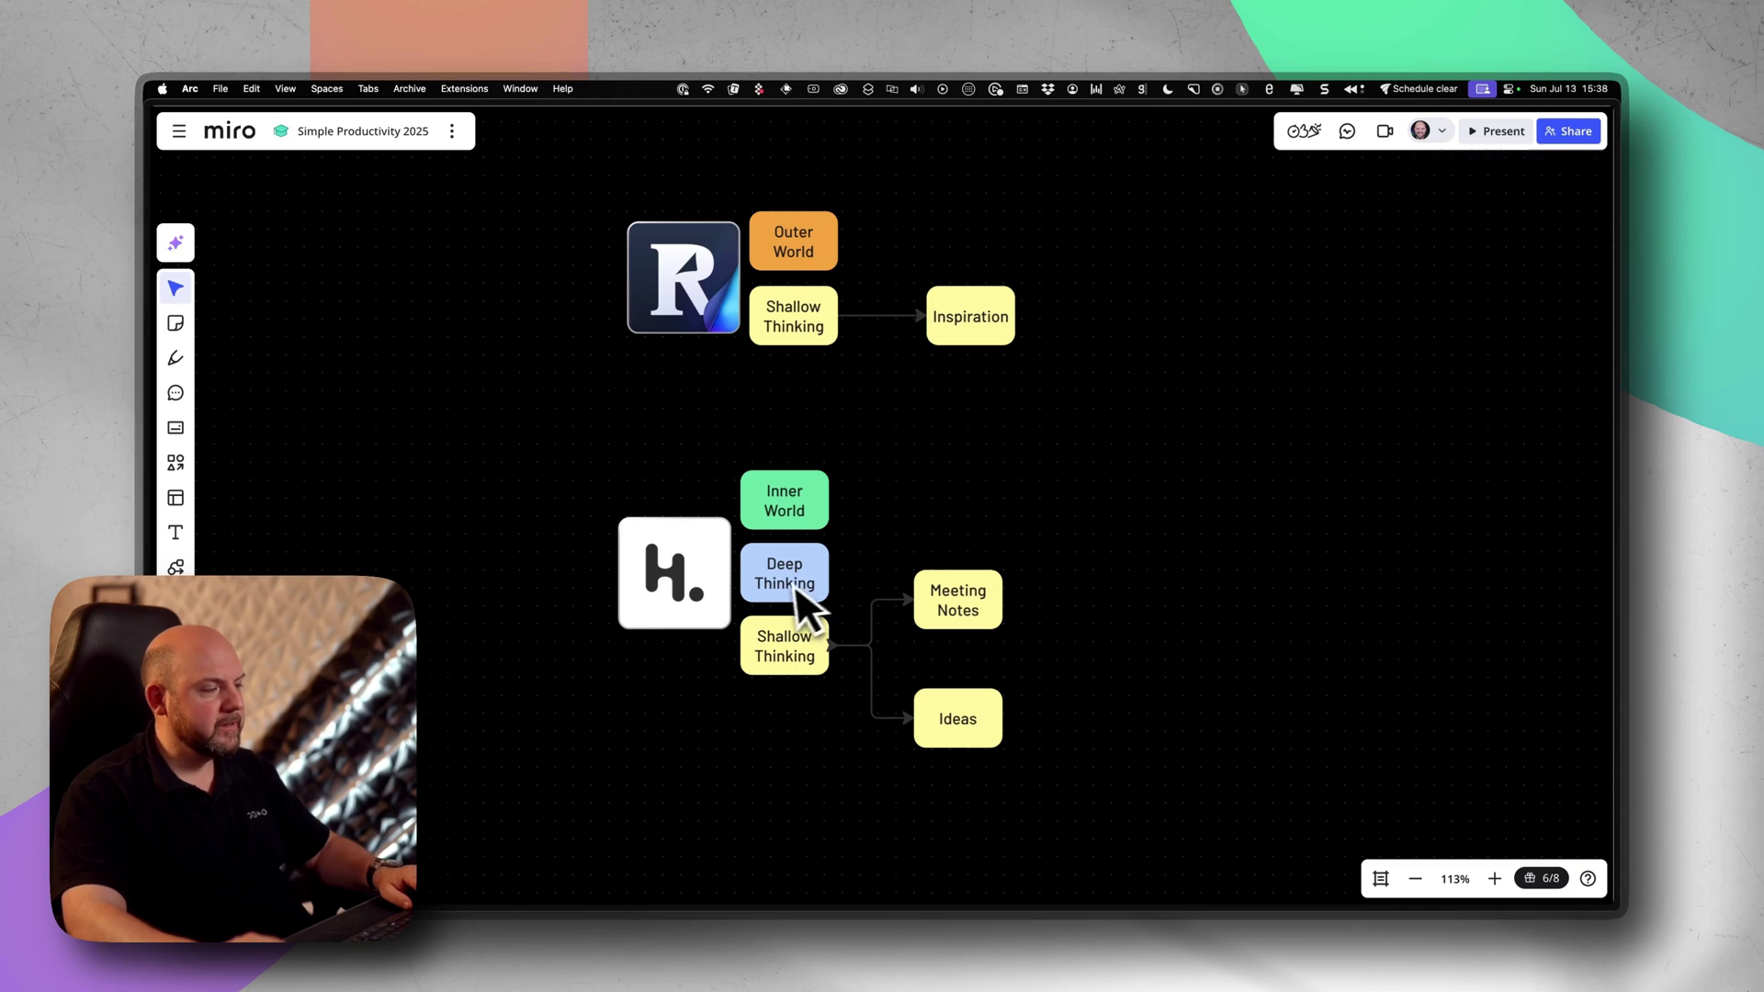
pyautogui.hscroll(-3, 785, 718)
pyautogui.scroll(-1, 784, 718)
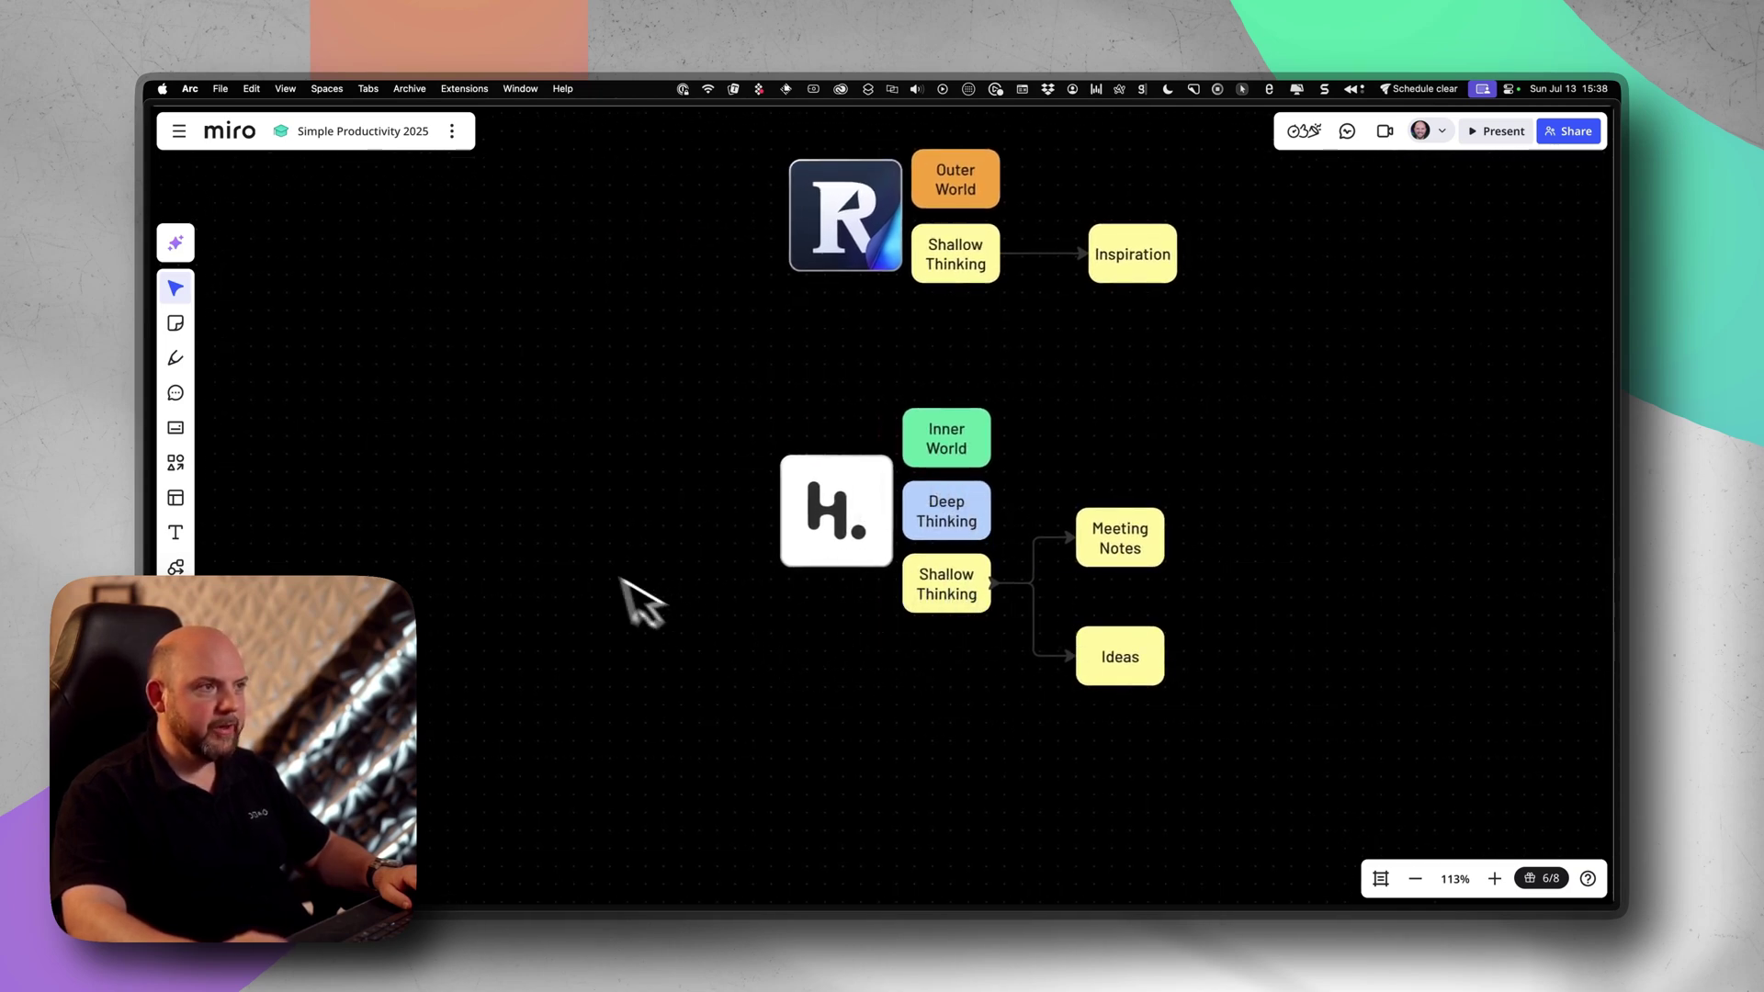
# Step: Duplicate the green "Inner World" label from the Heptabase diagram and place the copy beneath the large ChatGPT logo
pyautogui.scroll(-5, 447, 514)
pyautogui.moveTo(390, 475); pyautogui.dragTo(888, 406)
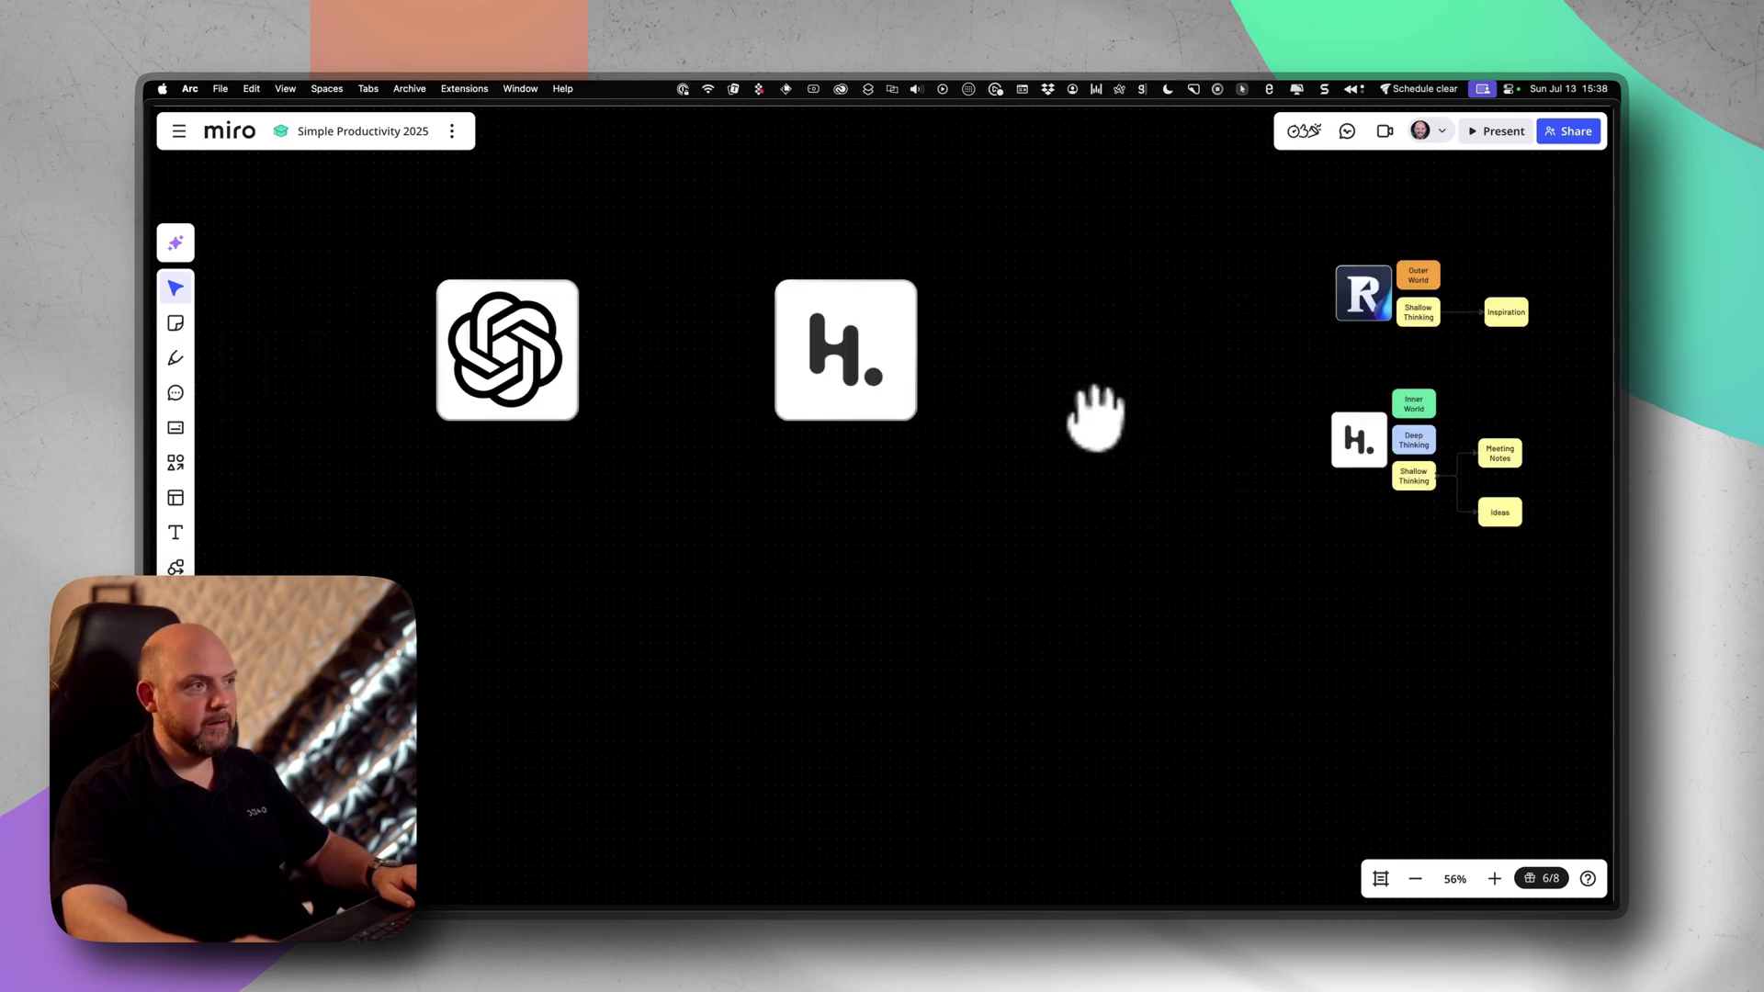
pyautogui.moveTo(1094, 418); pyautogui.dragTo(949, 322)
pyautogui.click(1278, 312)
pyautogui.press('super+d')
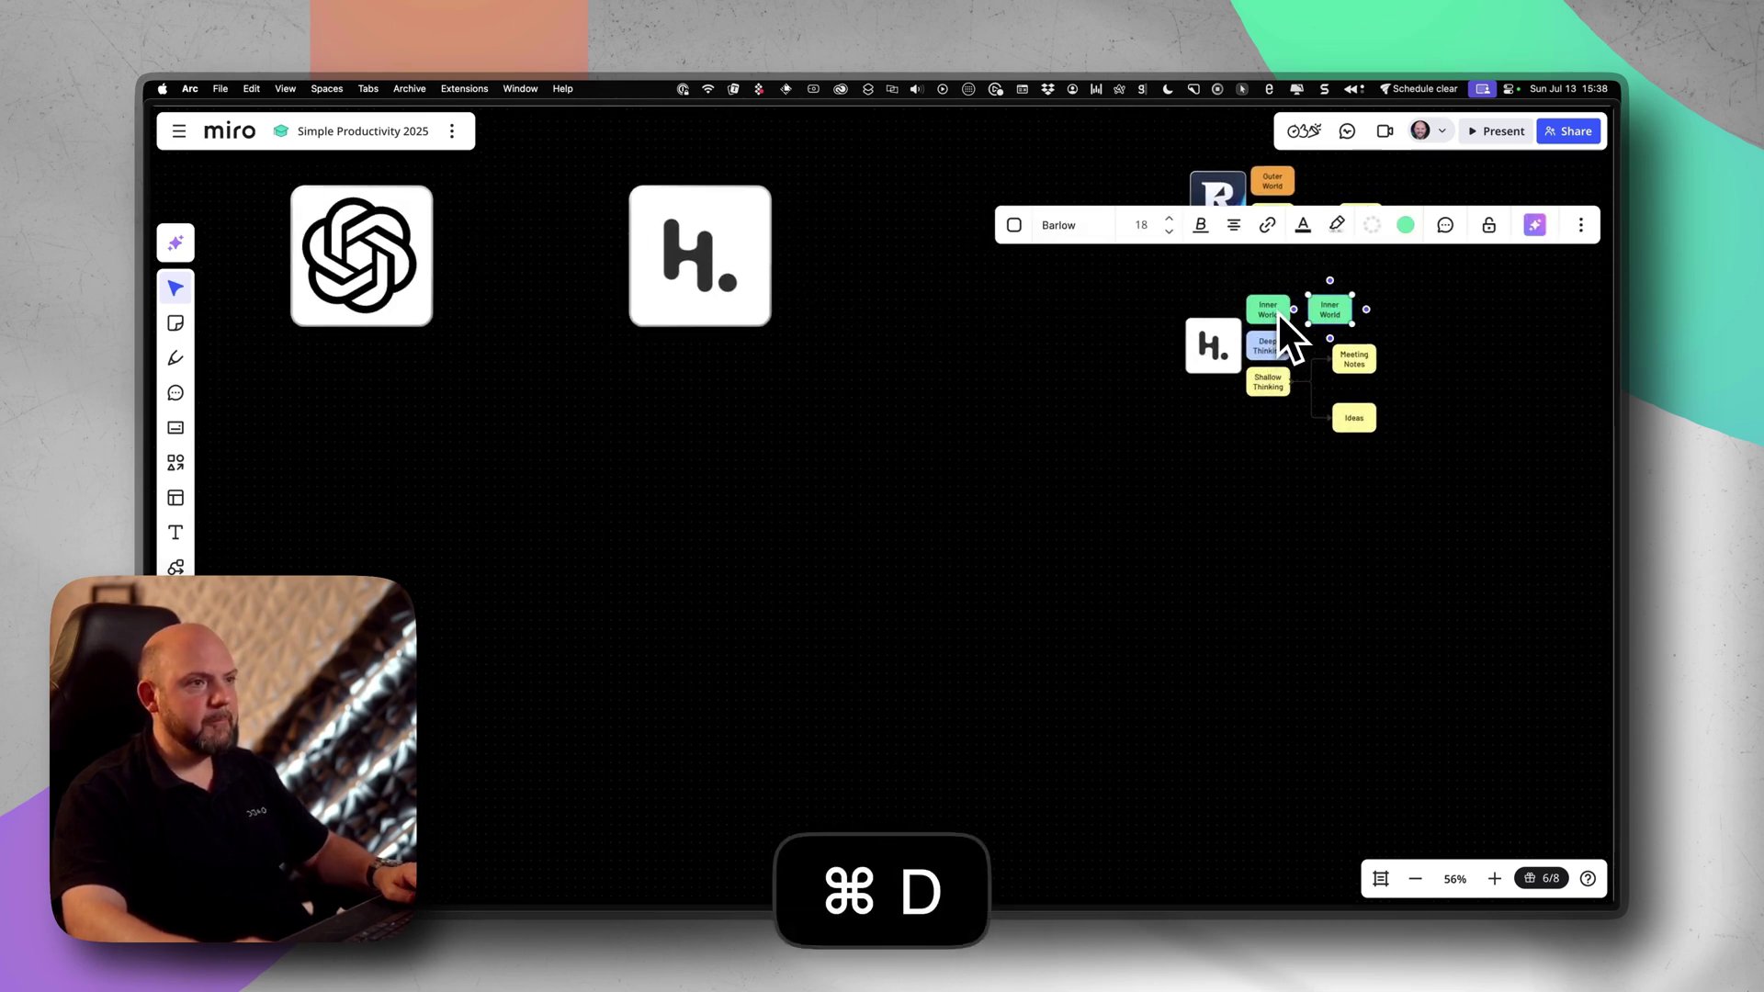
pyautogui.moveTo(1337, 320); pyautogui.dragTo(384, 369)
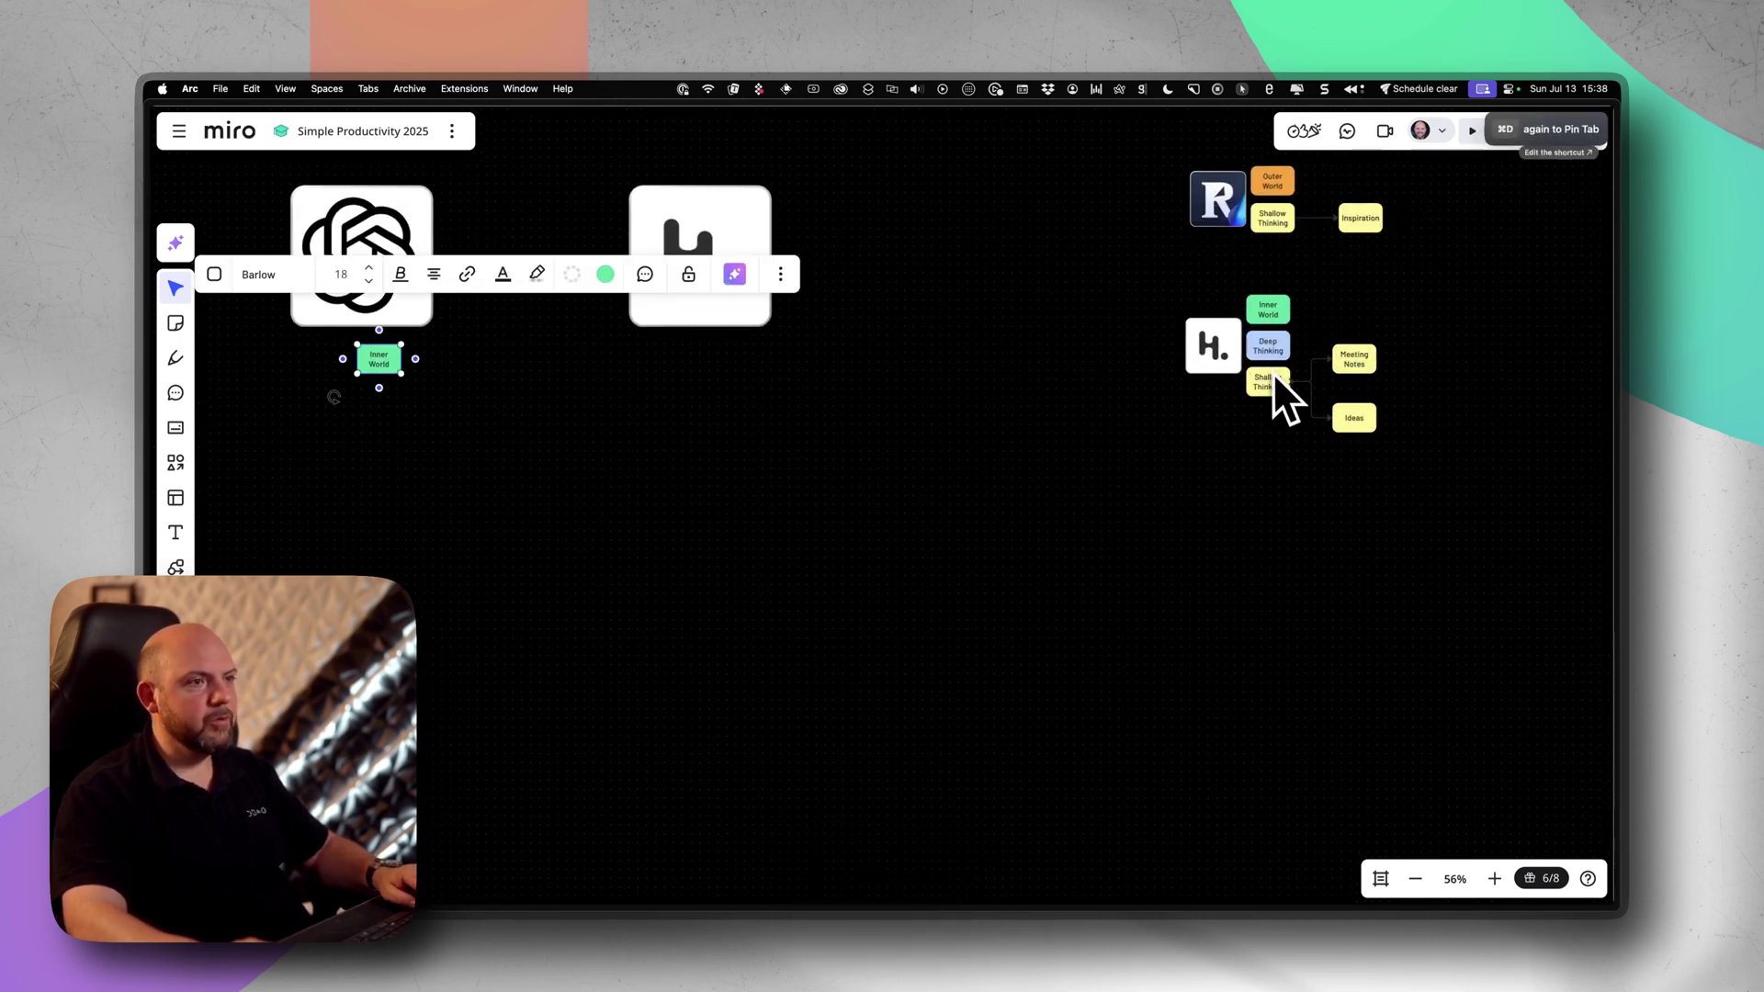
pyautogui.moveTo(507, 371); pyautogui.dragTo(989, 469)
pyautogui.scroll(5, 908, 460)
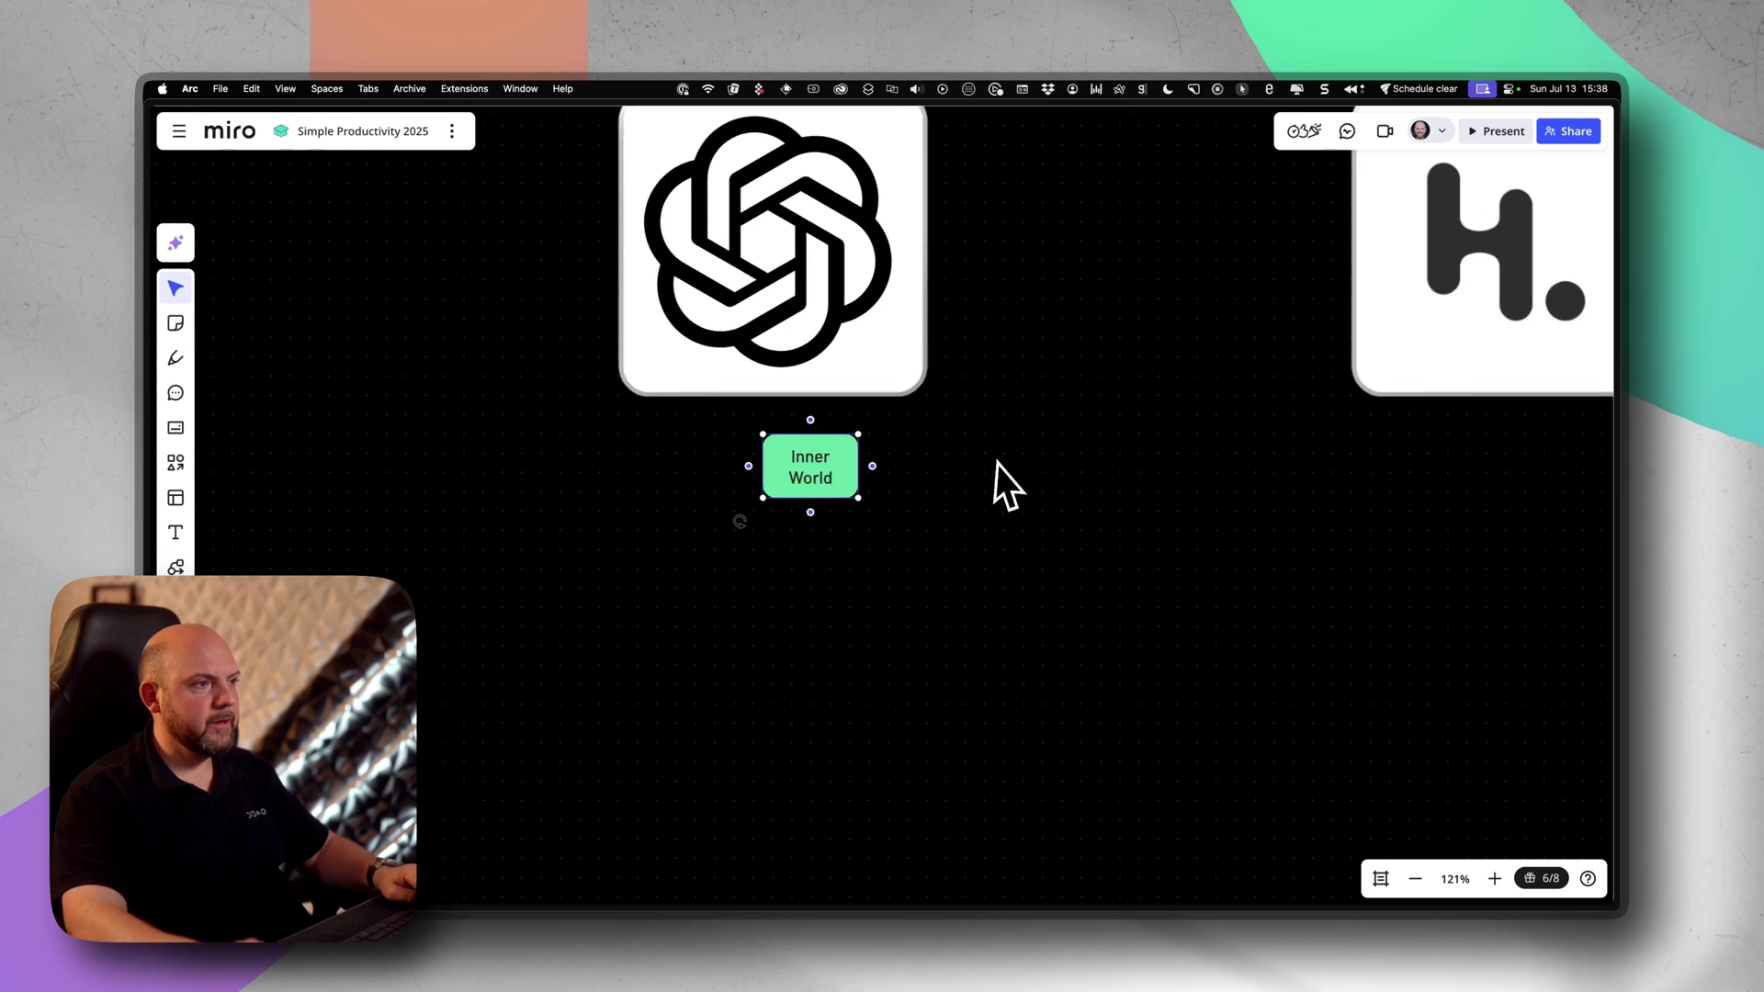
pyautogui.click(998, 462)
pyautogui.scroll(-3, 1038, 460)
pyautogui.moveTo(1121, 459); pyautogui.dragTo(865, 520)
pyautogui.click(1160, 356)
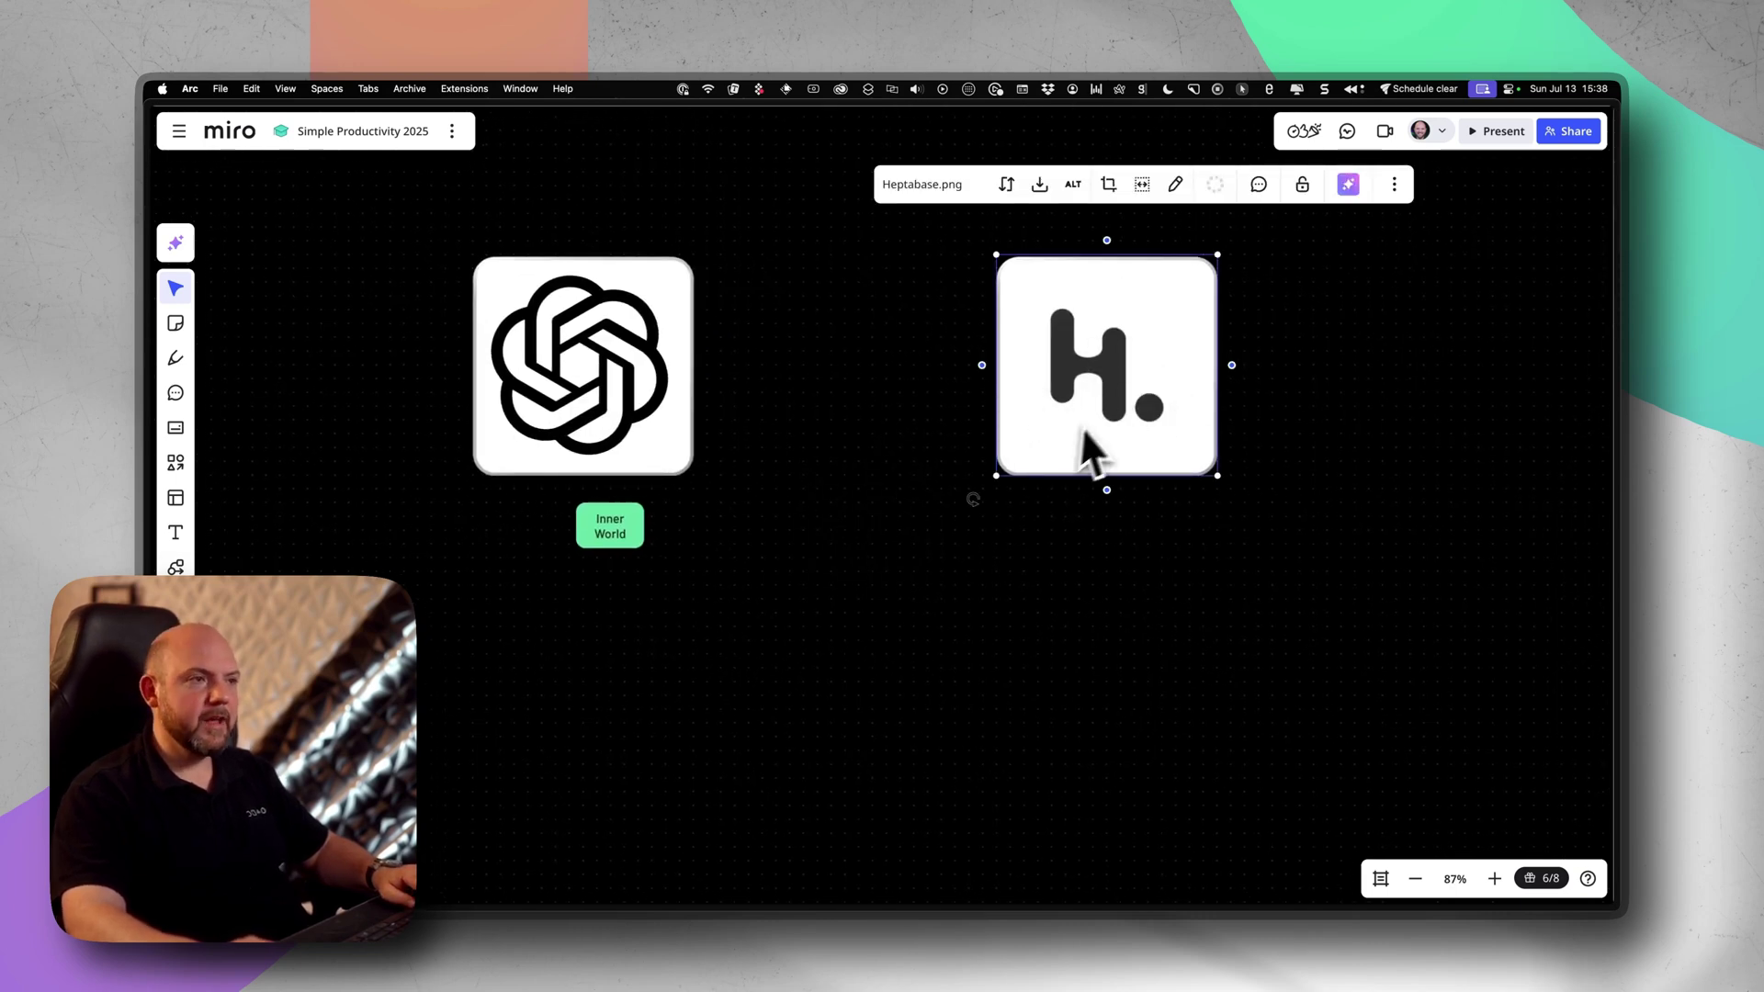
pyautogui.moveTo(1151, 625); pyautogui.dragTo(1057, 684)
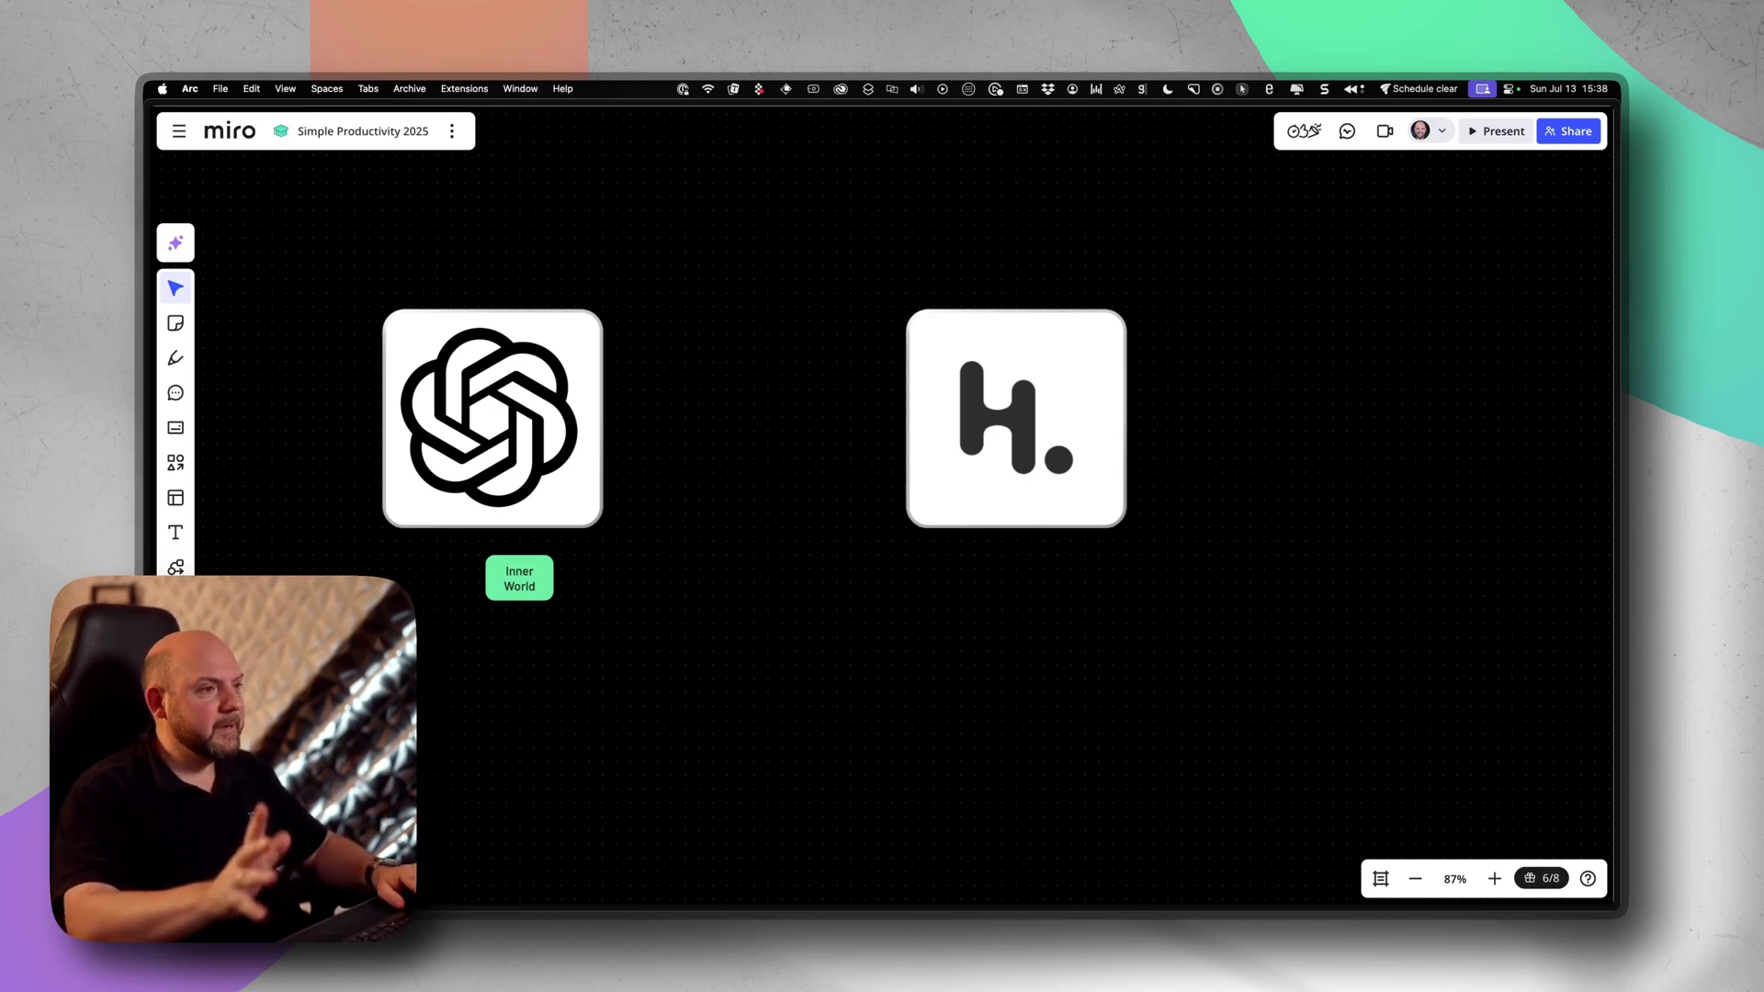
pyautogui.moveTo(877, 450); pyautogui.dragTo(957, 456)
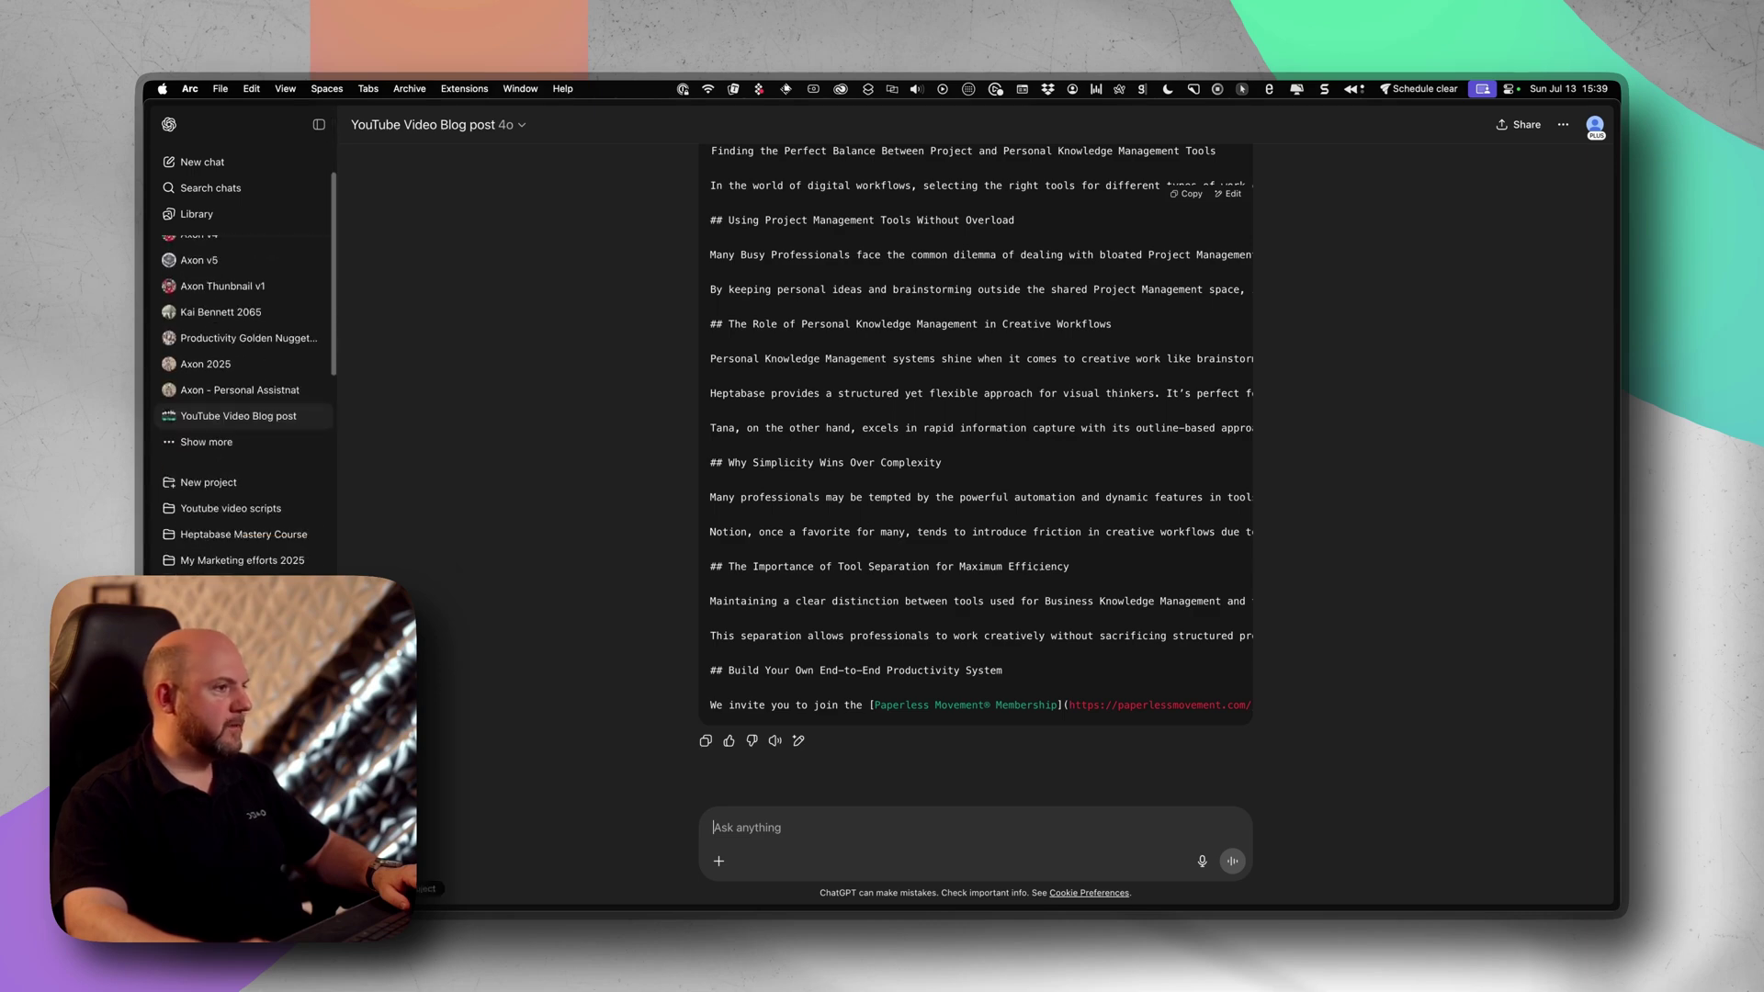
# Step: Look through the list of custom GPTs, projects and past chats in ChatGPT
pyautogui.scroll(-15, 244, 386)
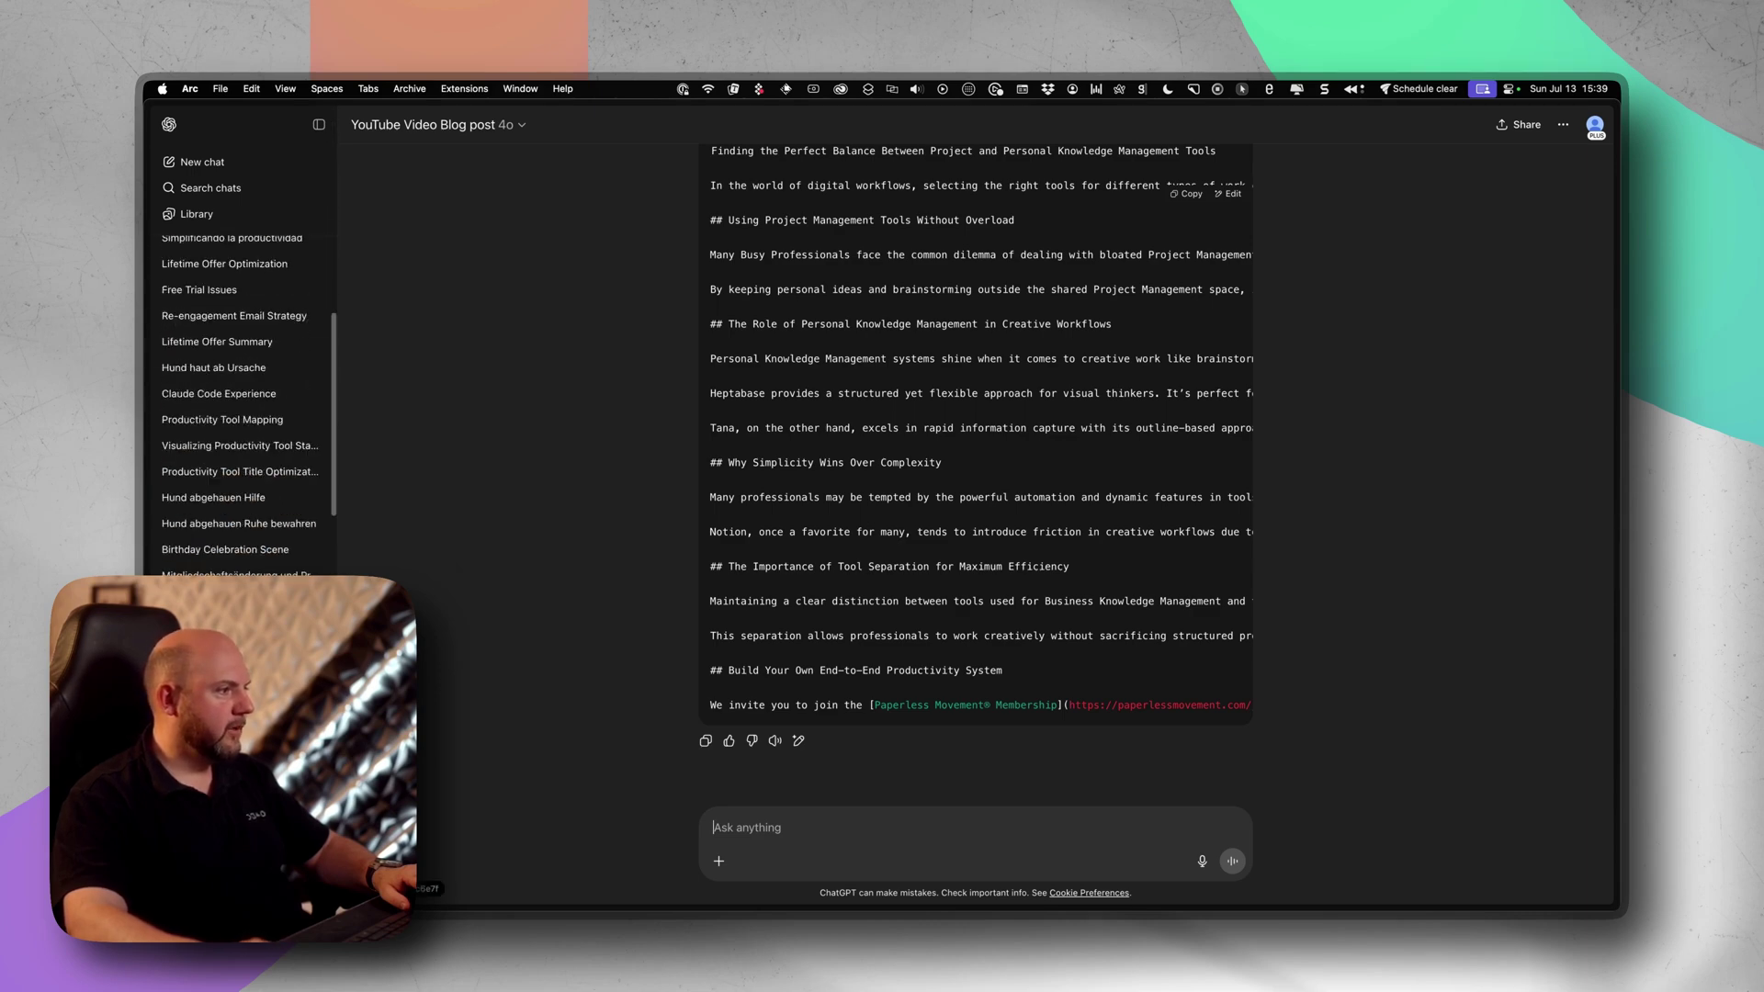
pyautogui.scroll(-5, 243, 386)
pyautogui.scroll(10, 243, 386)
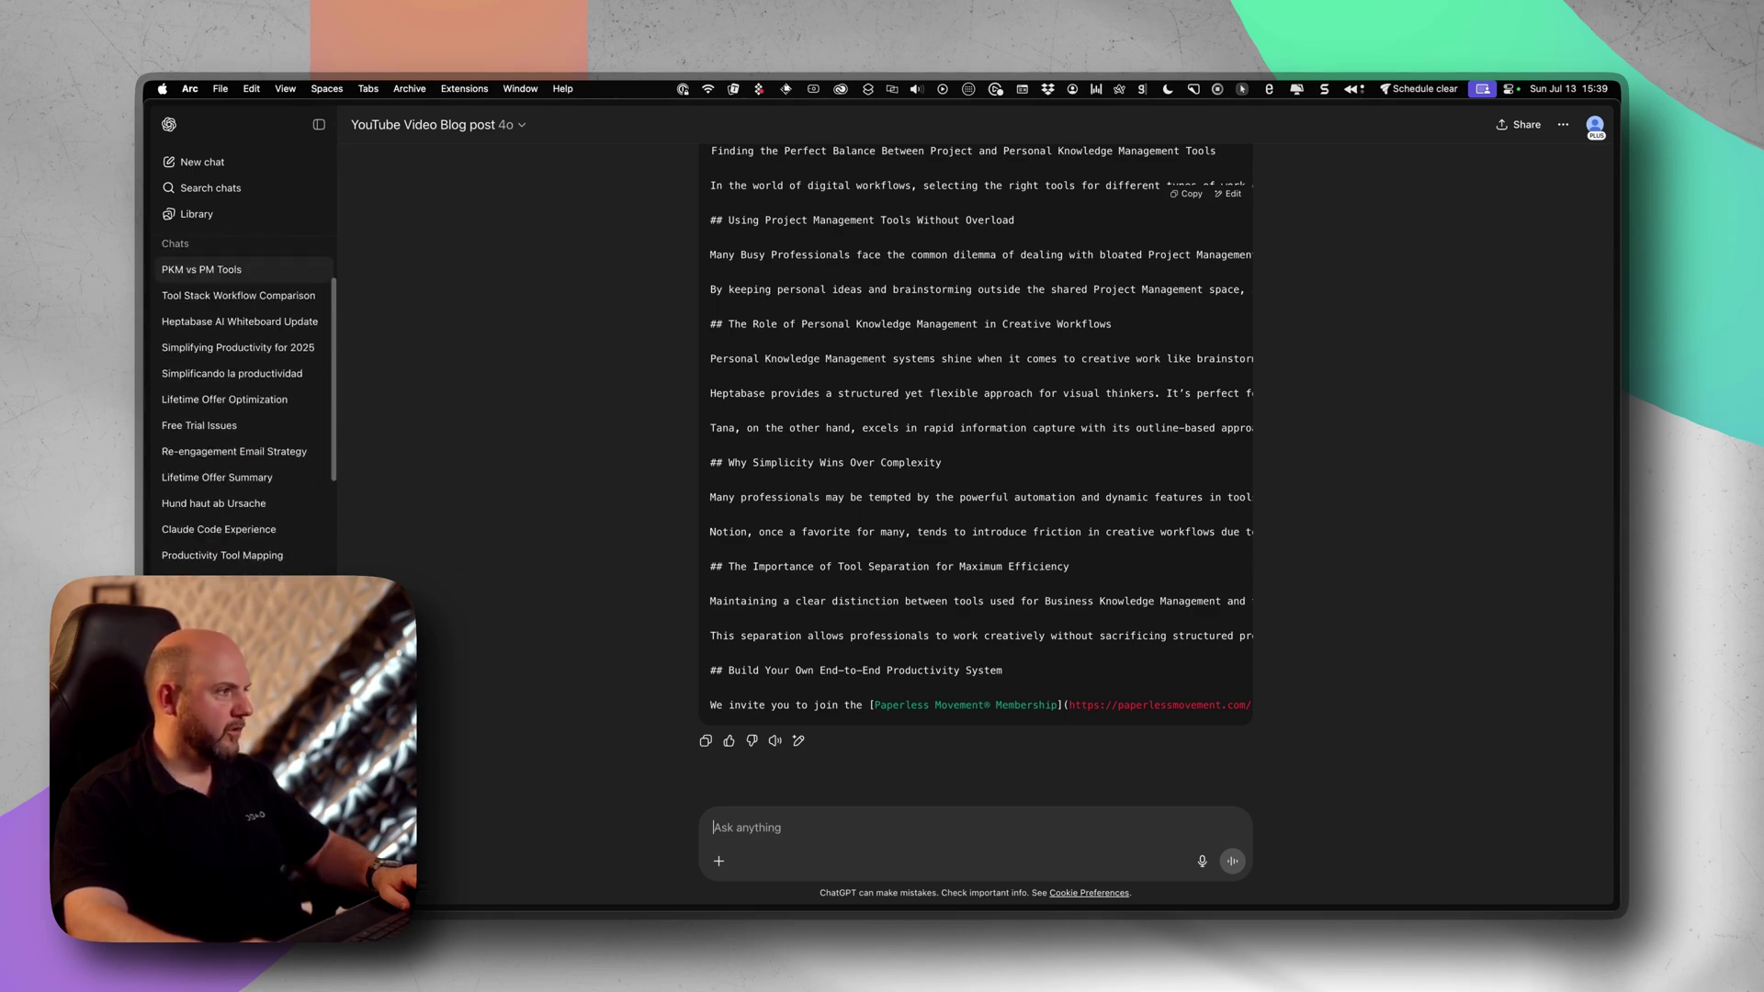
pyautogui.scroll(-3, 243, 413)
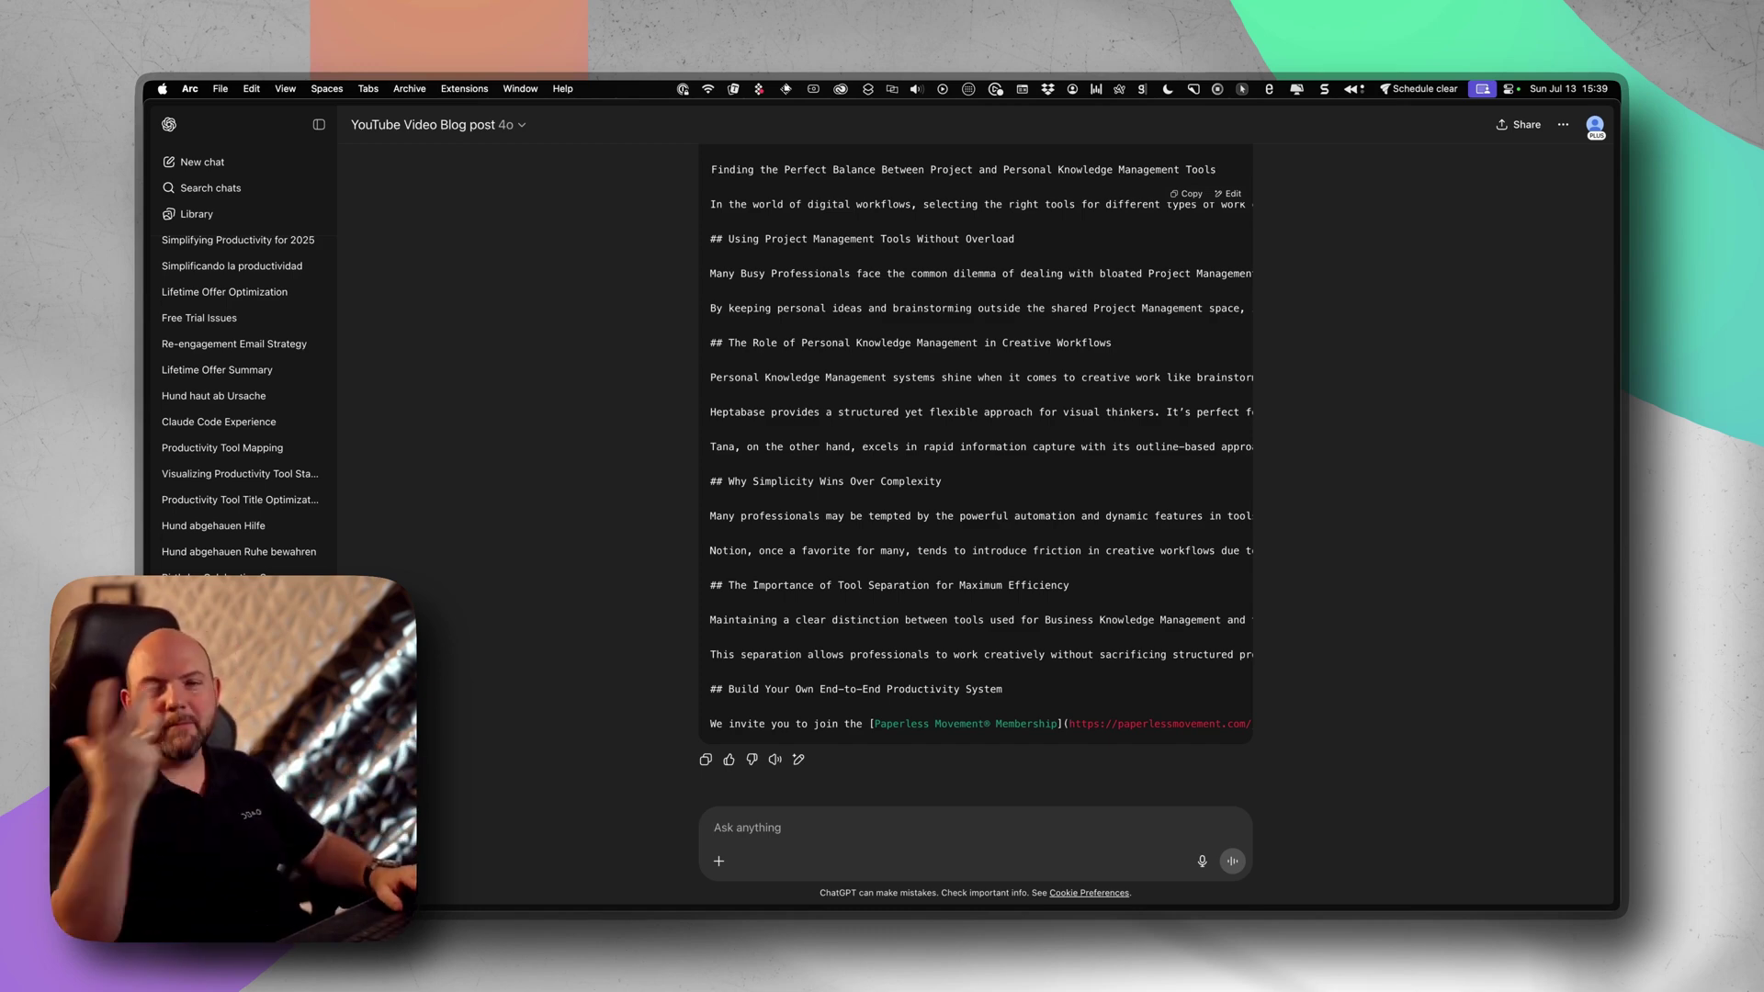
pyautogui.scroll(-3, 243, 404)
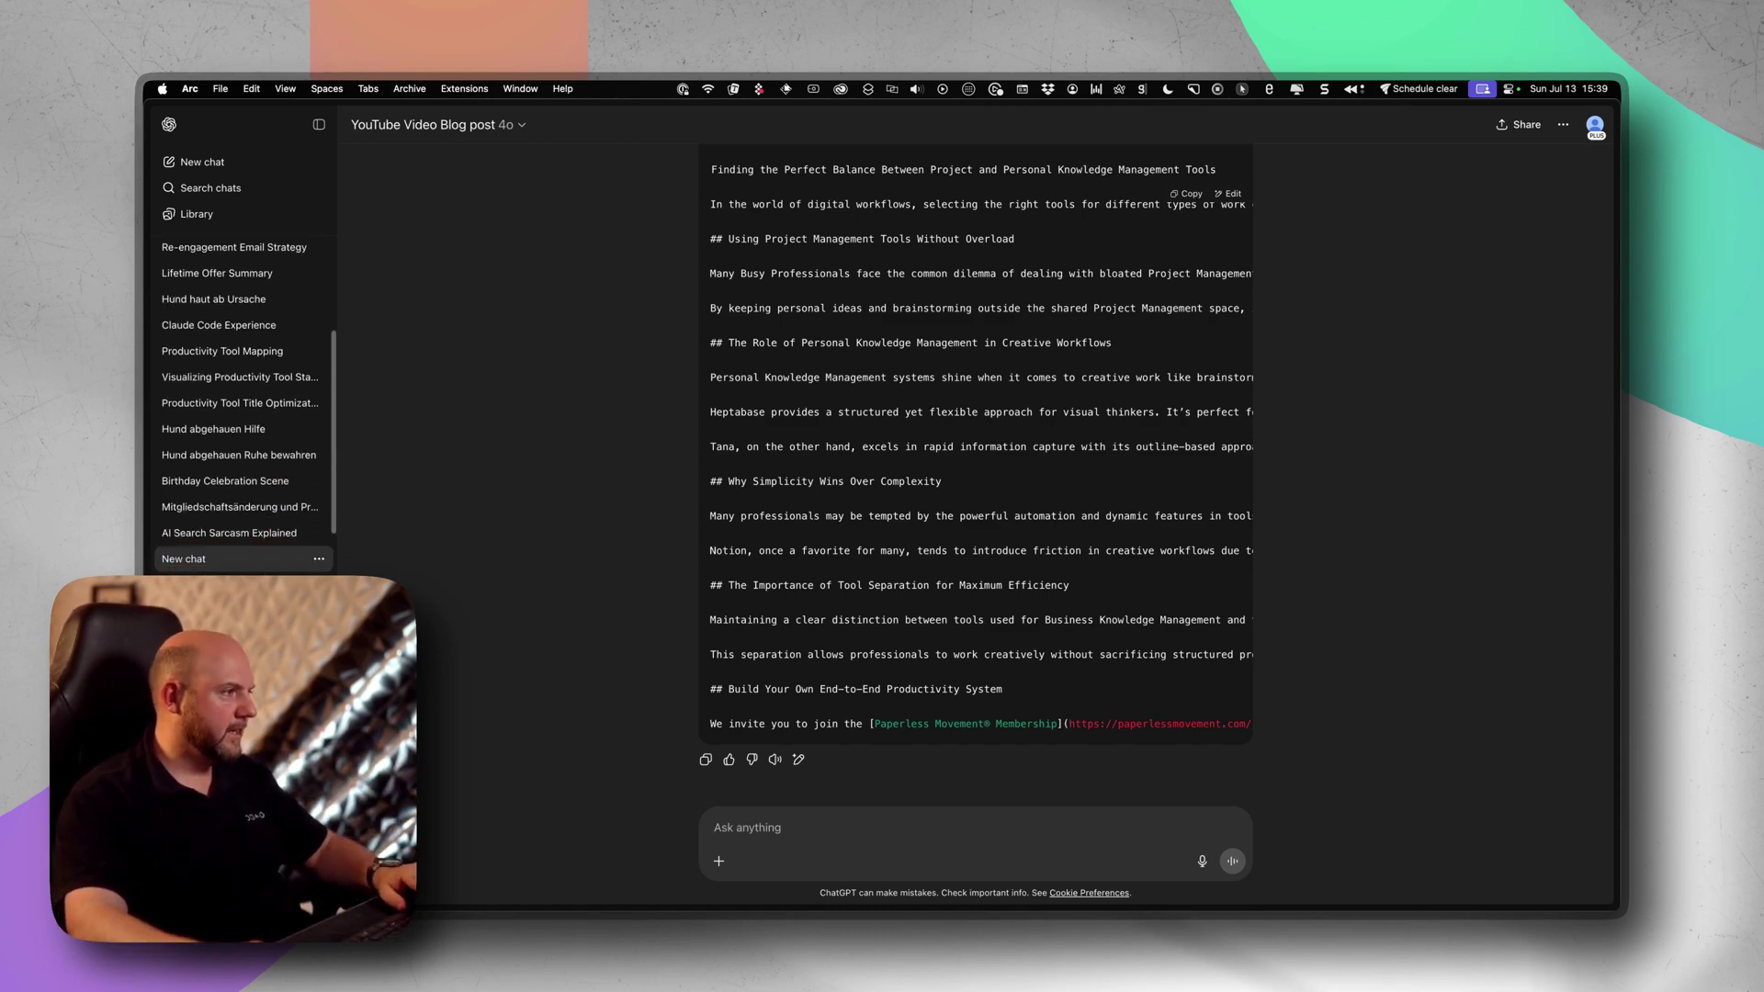
pyautogui.scroll(-5, 257, 598)
pyautogui.scroll(15, 257, 598)
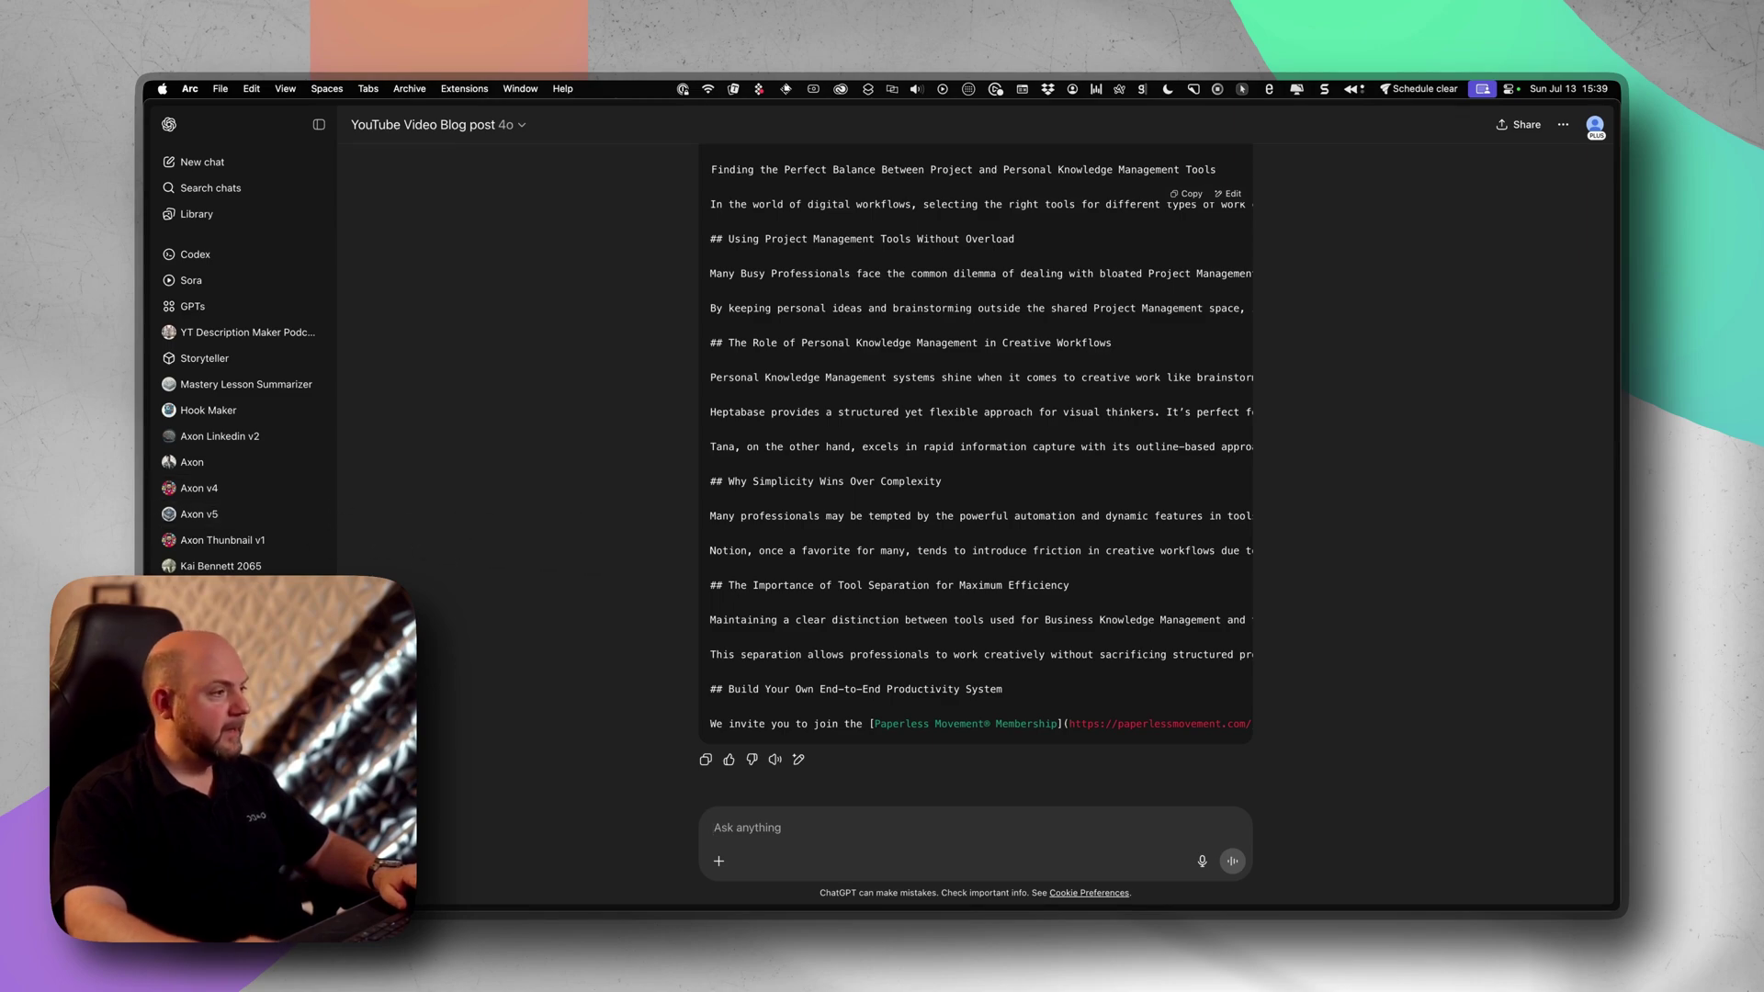
pyautogui.scroll(-10, 244, 460)
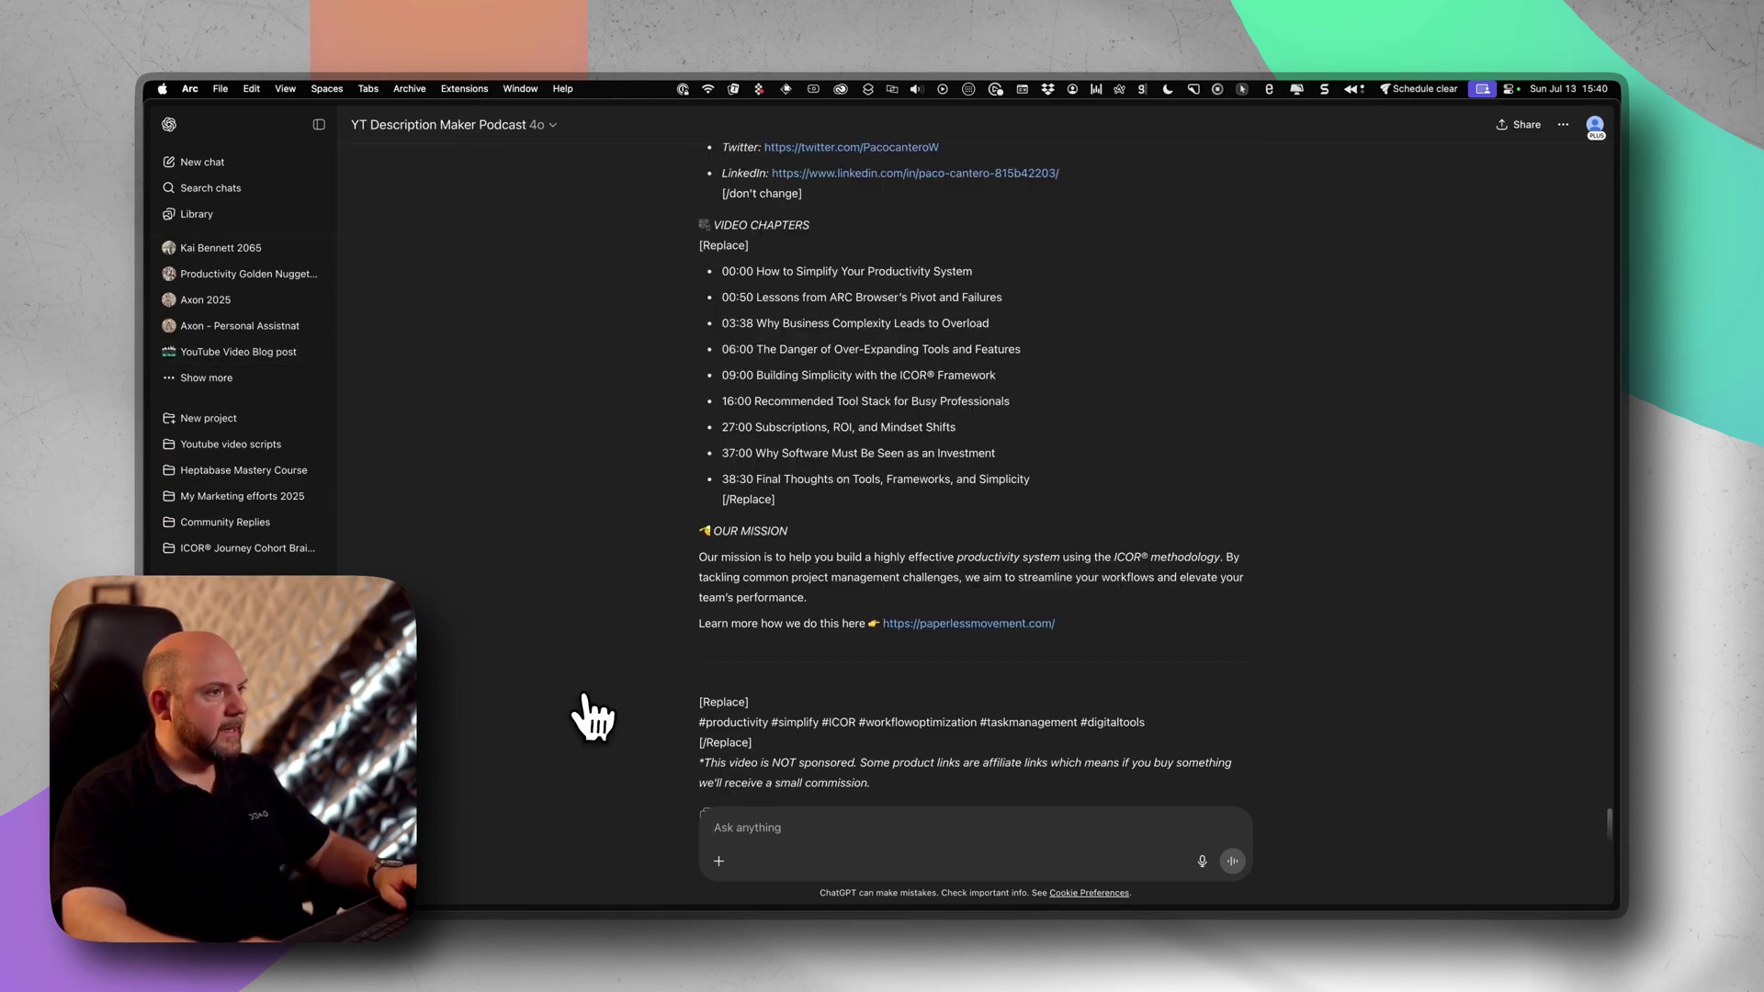
# Step: Review the YT Description Maker Podcast conversation, from the pasted video transcript to the generated description with chapters and hashtags
pyautogui.scroll(15, 1002, 735)
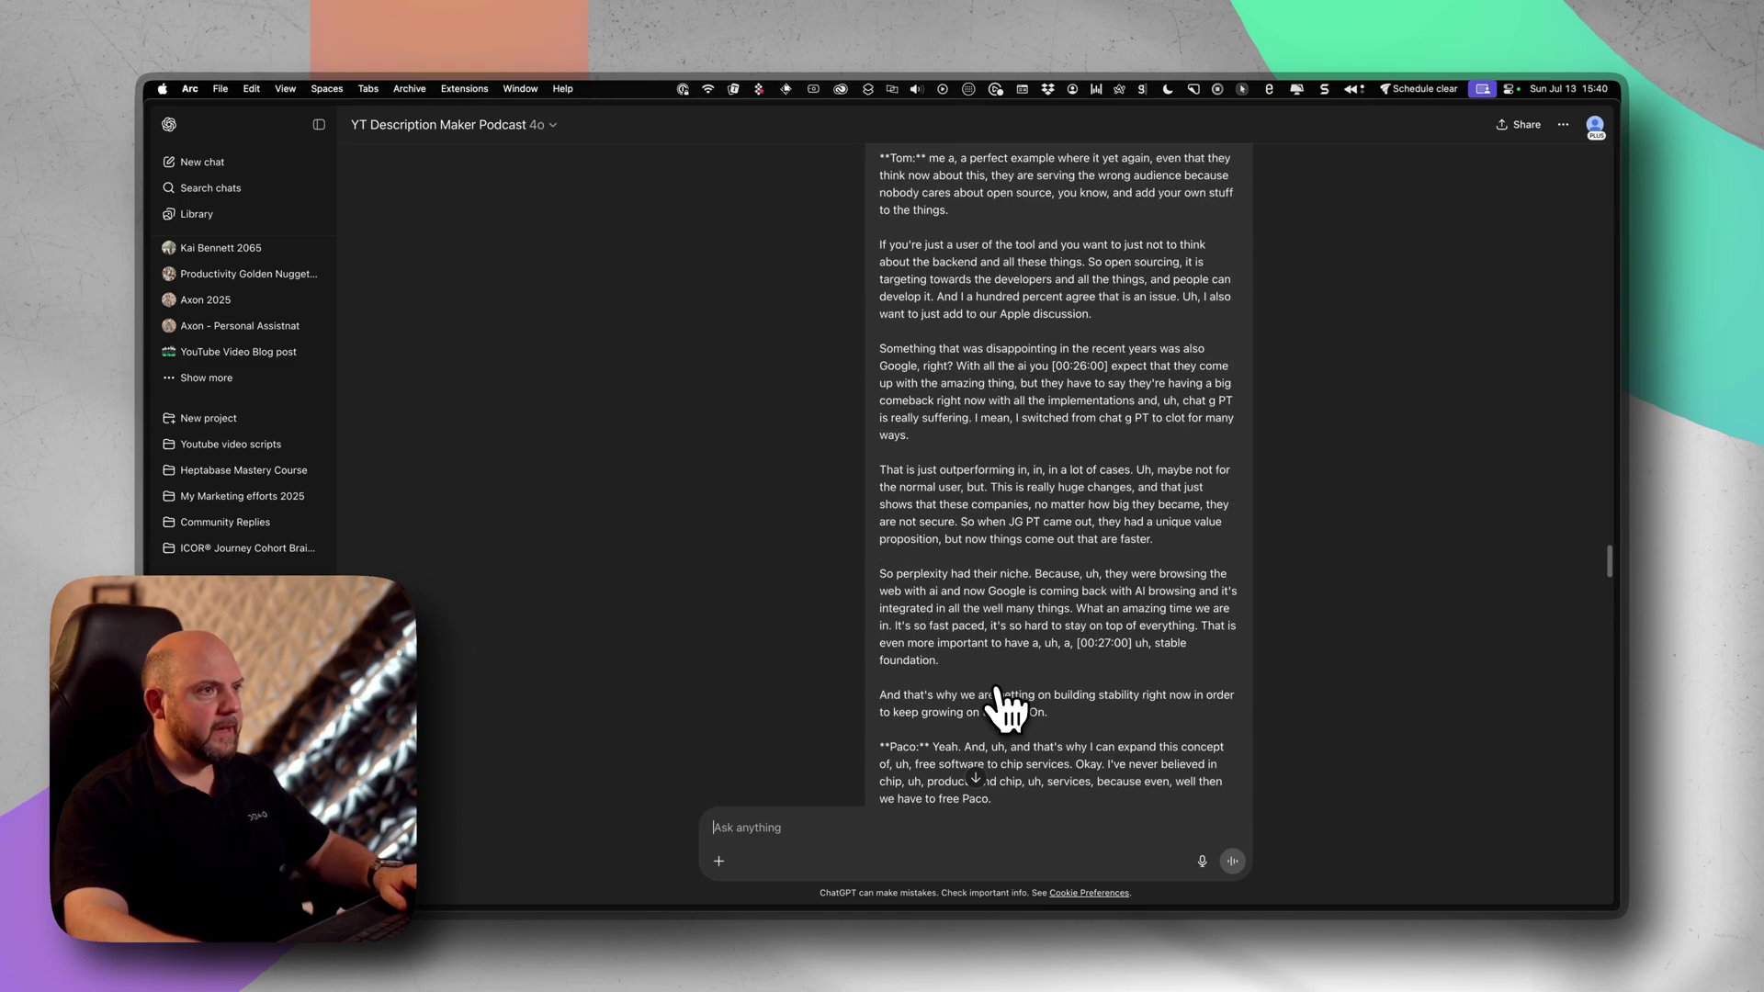
pyautogui.scroll(20, 1001, 707)
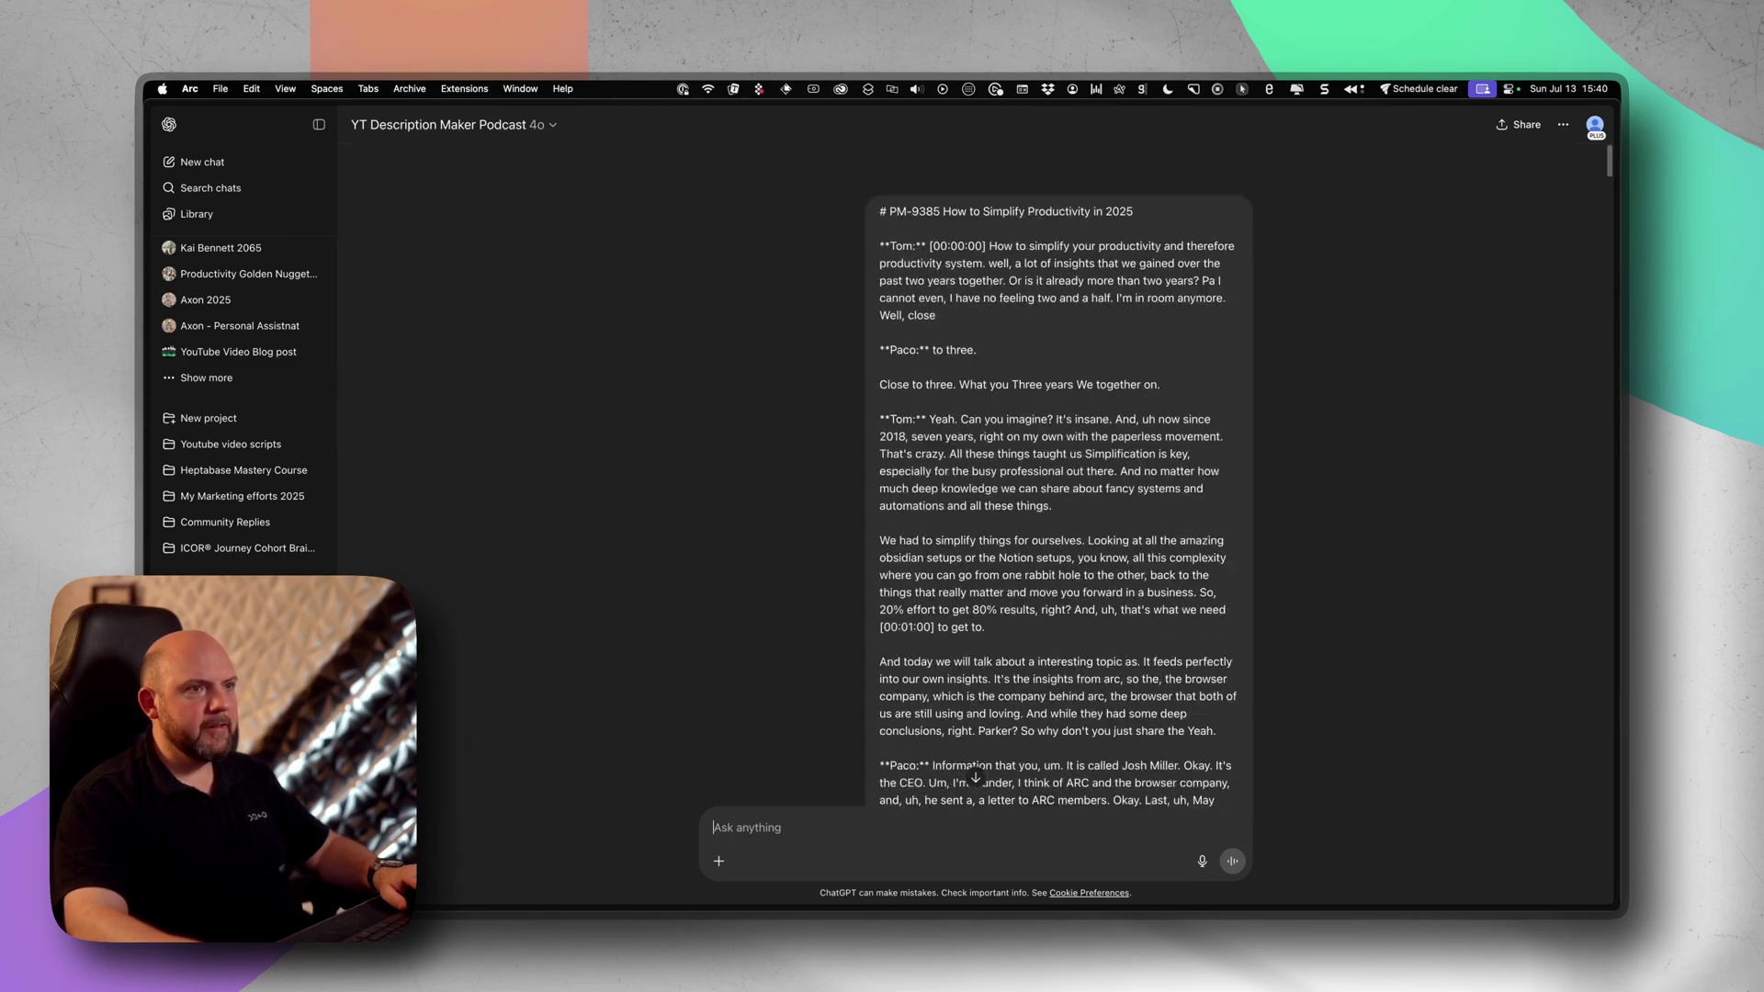
pyautogui.scroll(-20, 1001, 708)
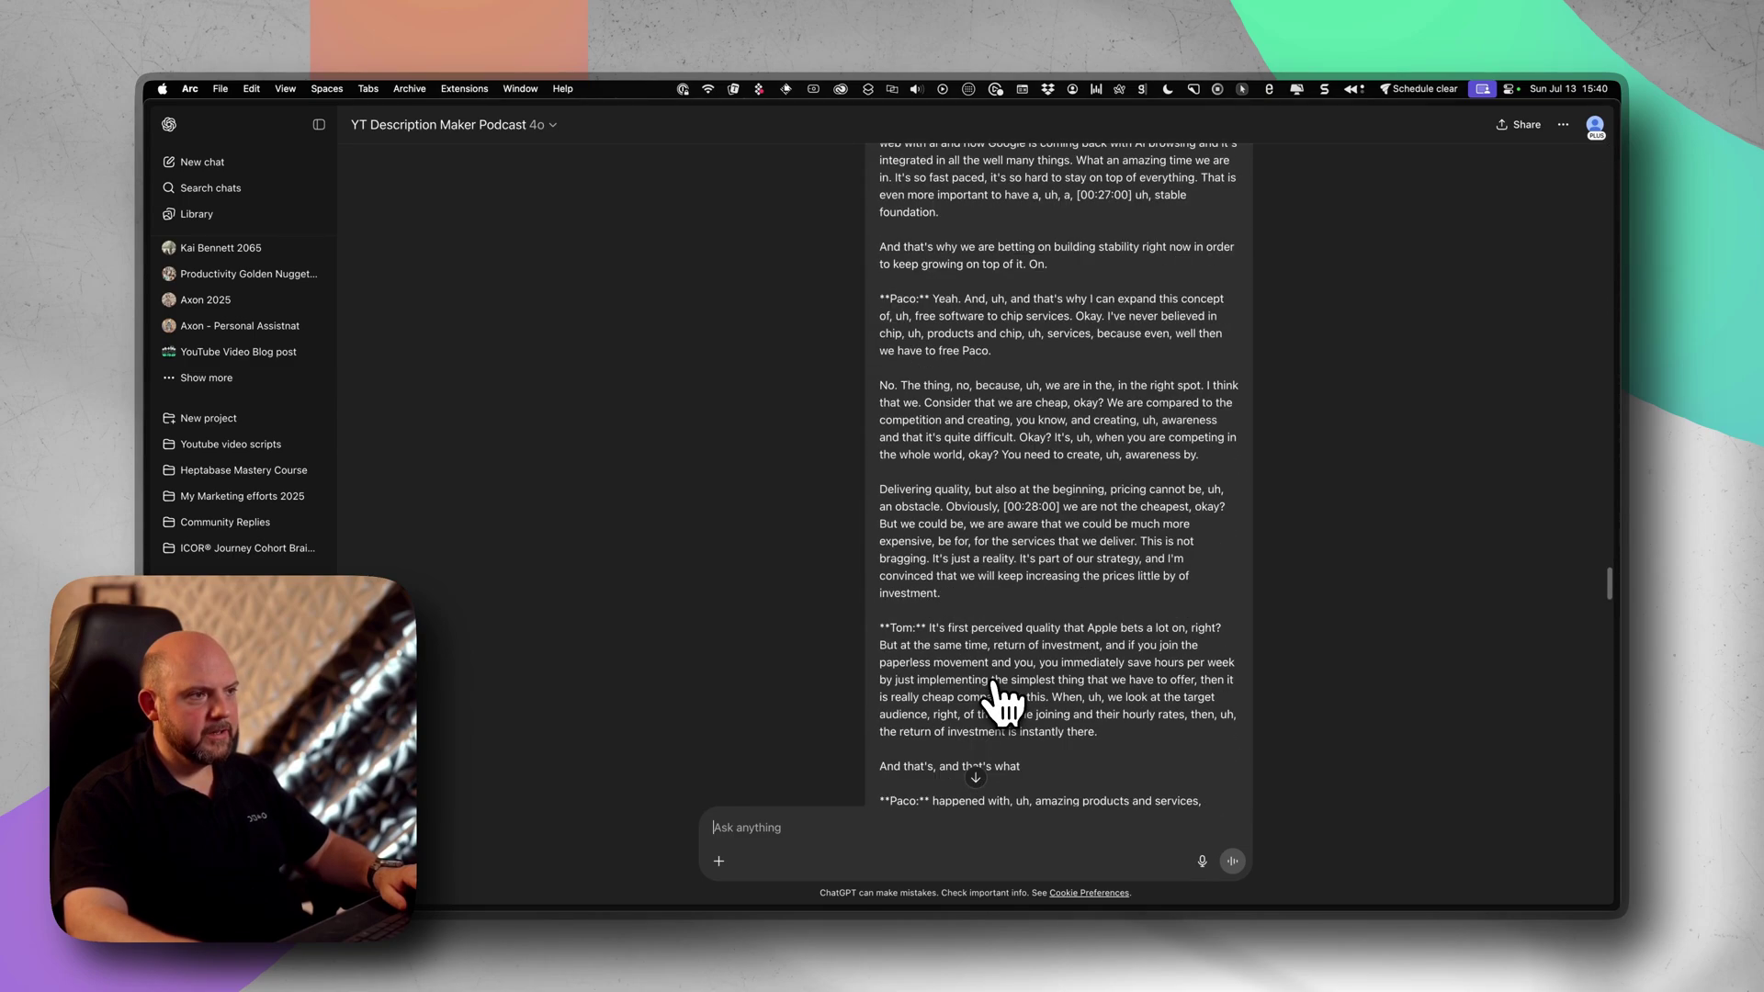
pyautogui.scroll(-8, 1003, 703)
pyautogui.scroll(-20, 1003, 703)
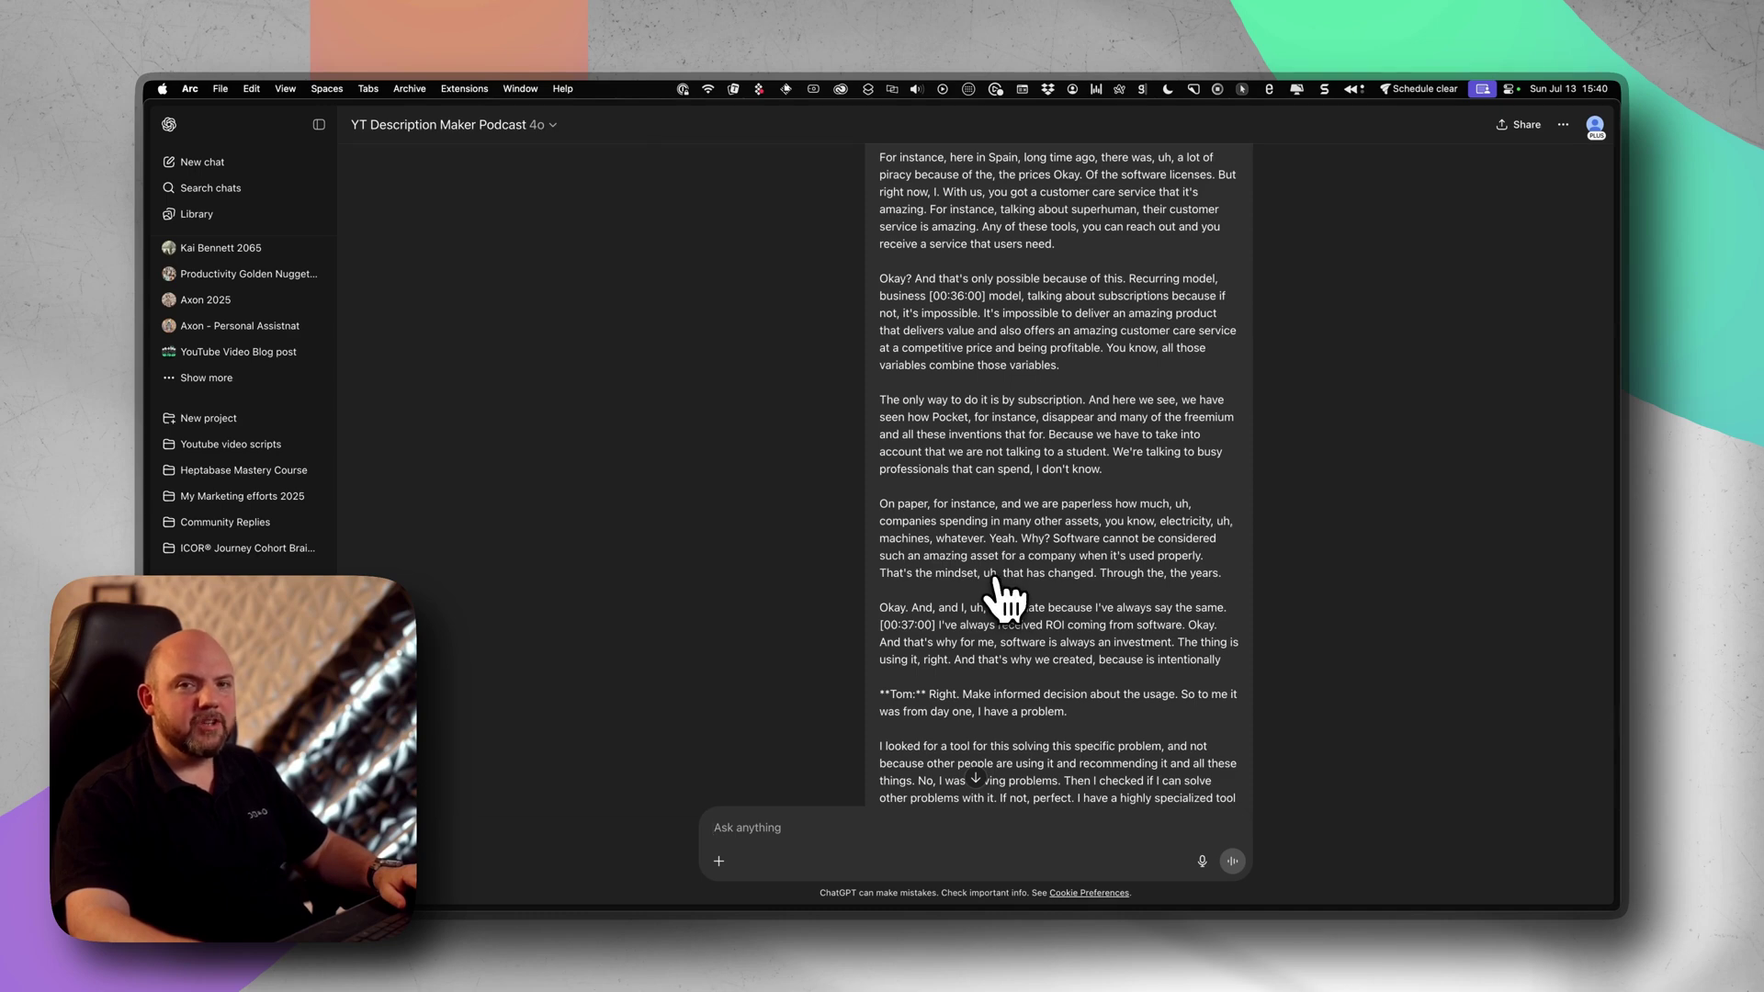
pyautogui.scroll(-15, 1004, 597)
pyautogui.scroll(3, 1004, 597)
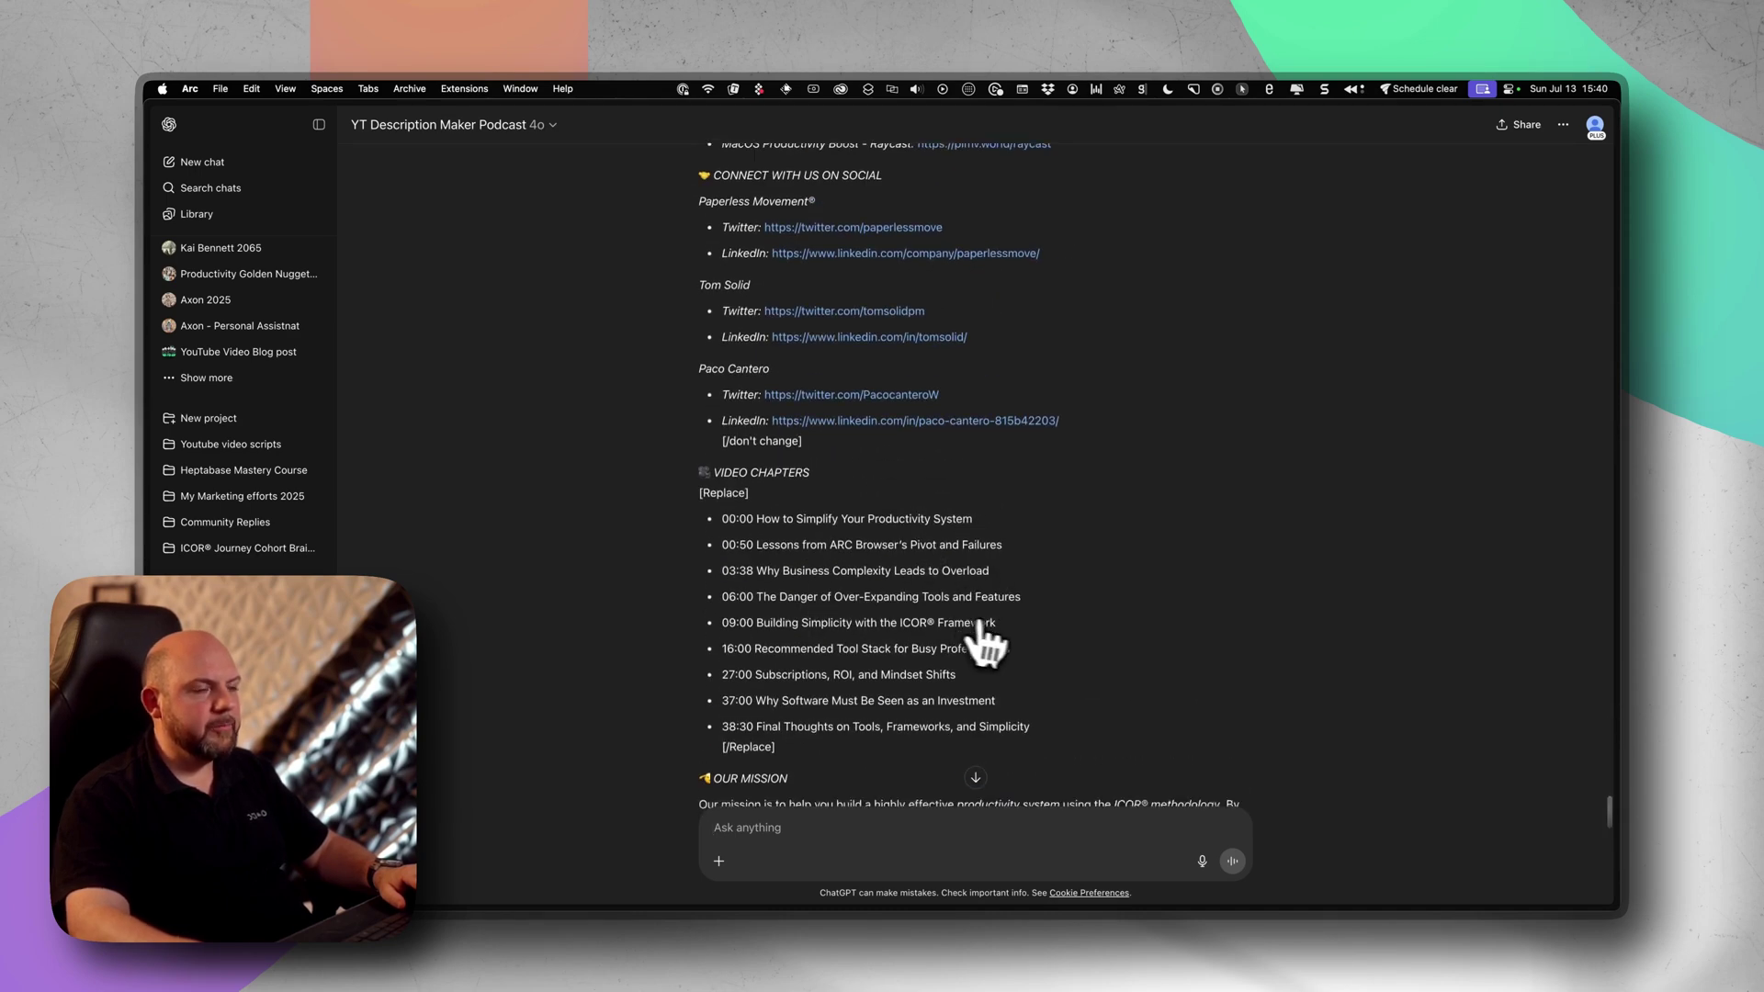
pyautogui.scroll(-5, 984, 641)
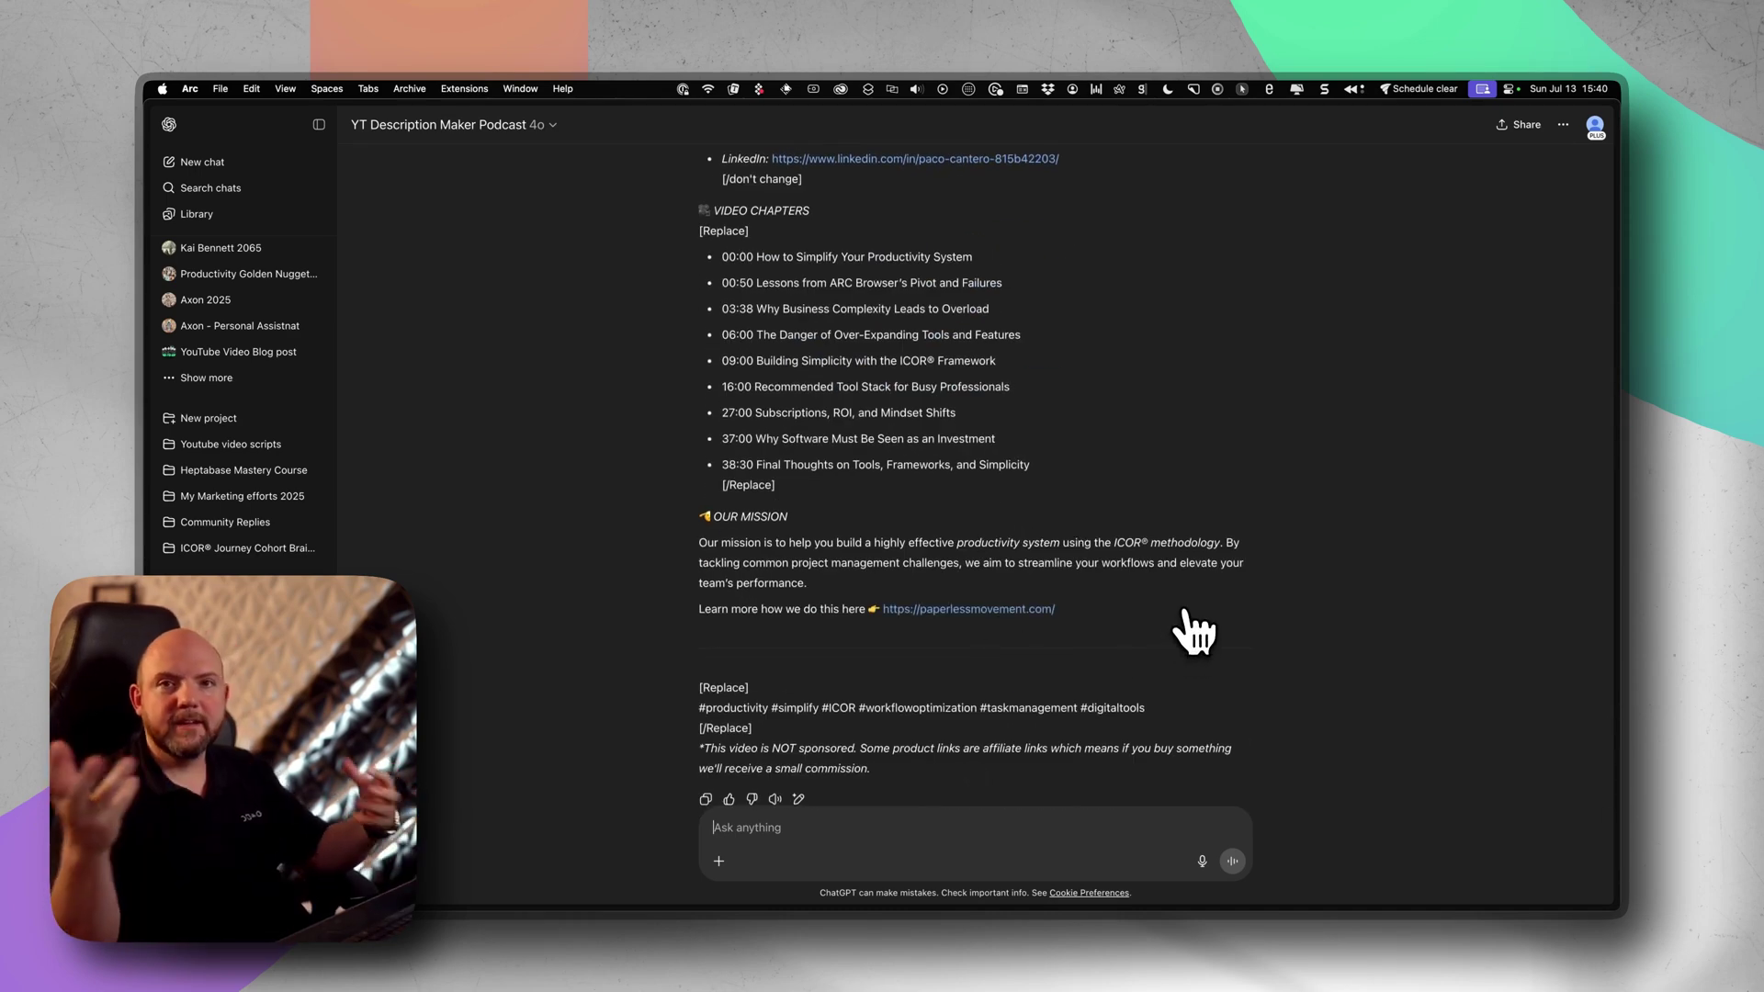
pyautogui.scroll(-2, 1182, 630)
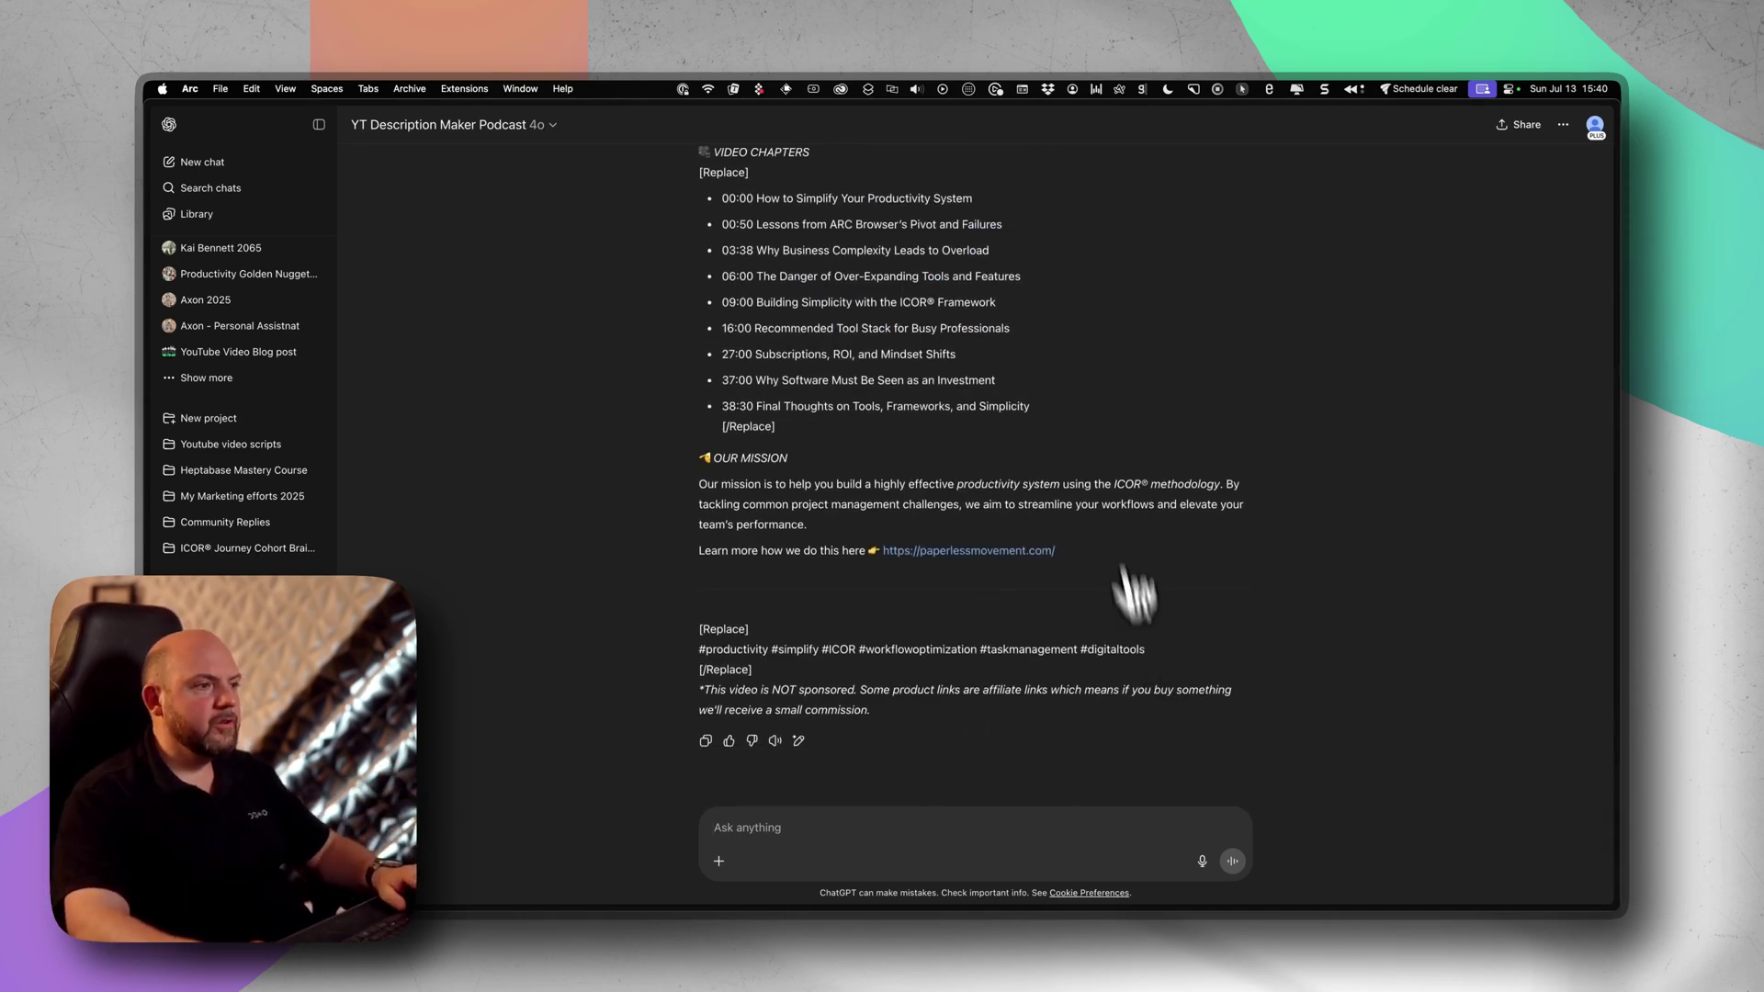
pyautogui.click(1517, 126)
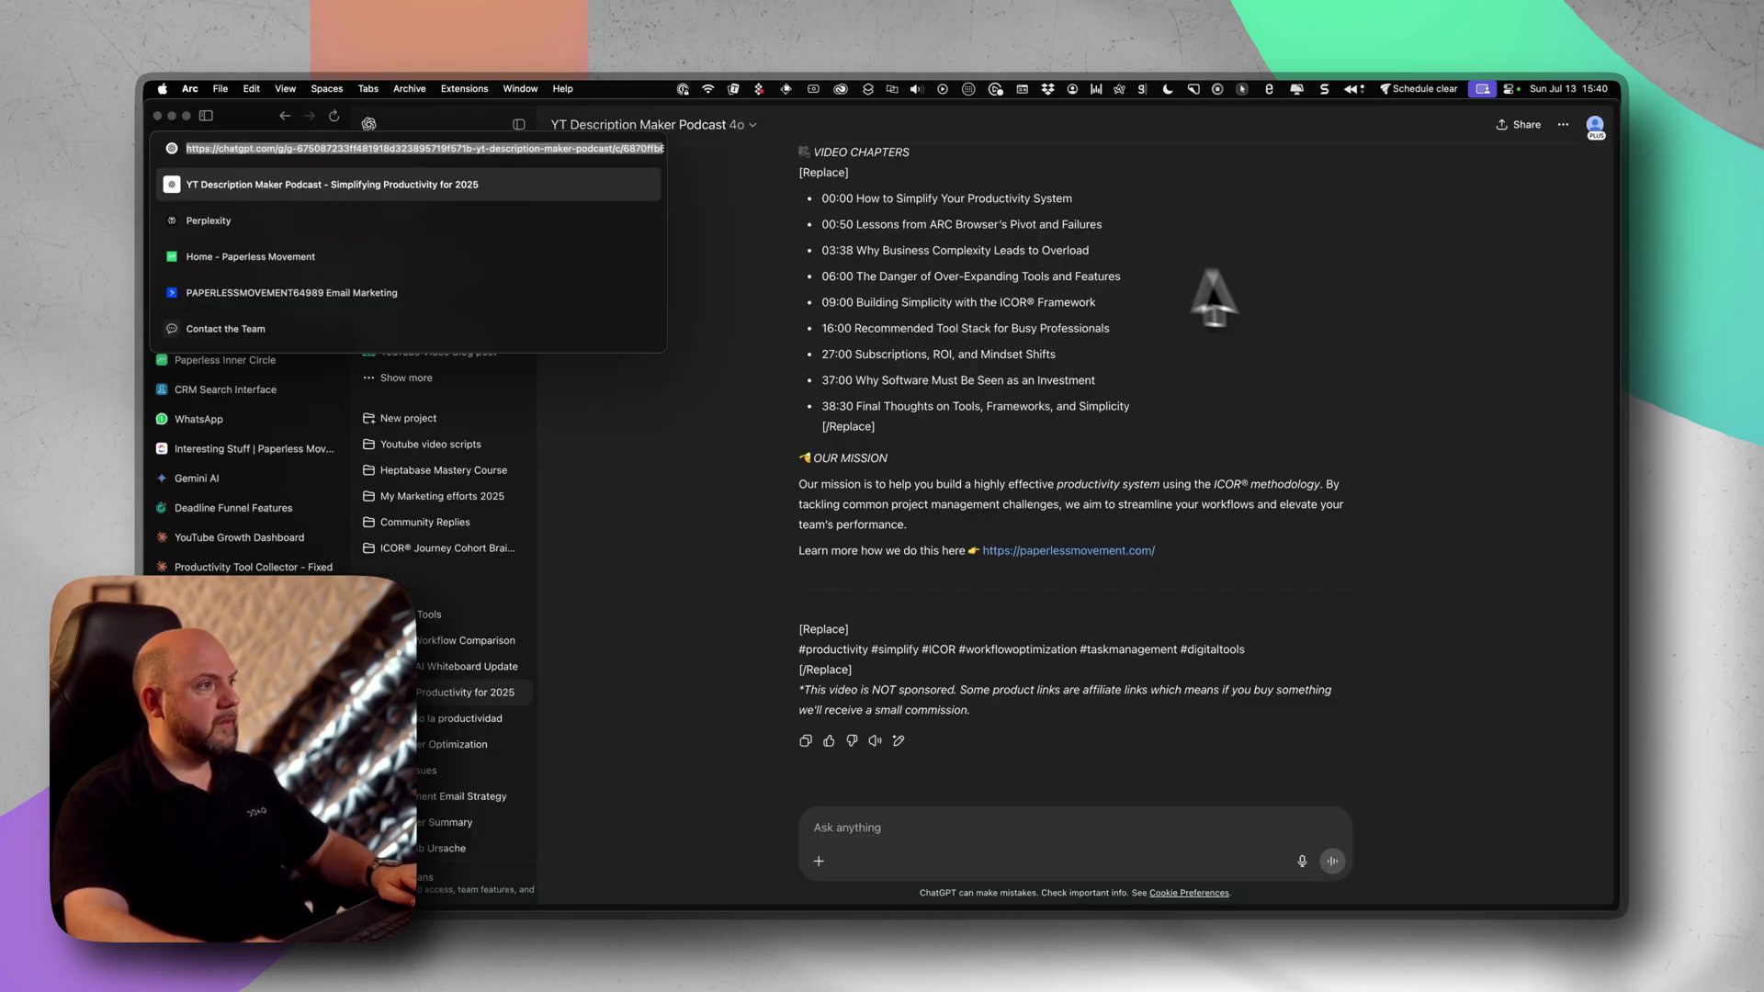
pyautogui.click(1260, 279)
pyautogui.press('super+s')
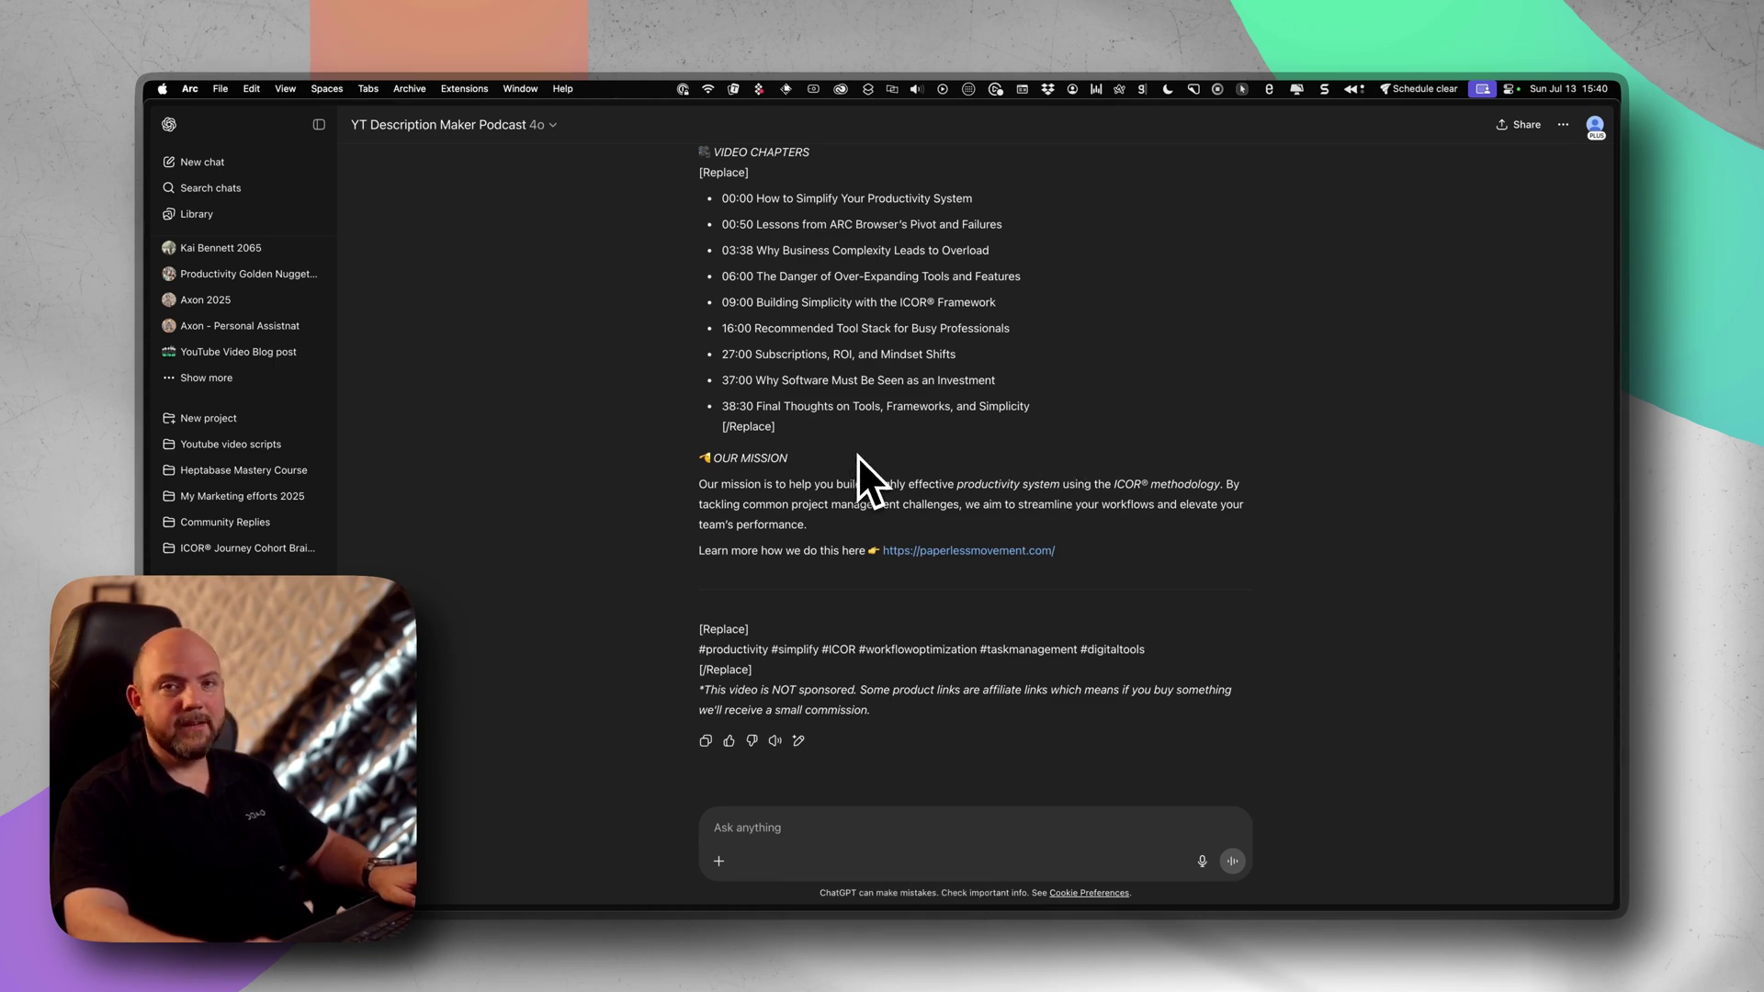
# Step: Copy the Video Chapters section of the generated description, from its heading through the closing [/Replace] tag
pyautogui.scroll(5, 945, 749)
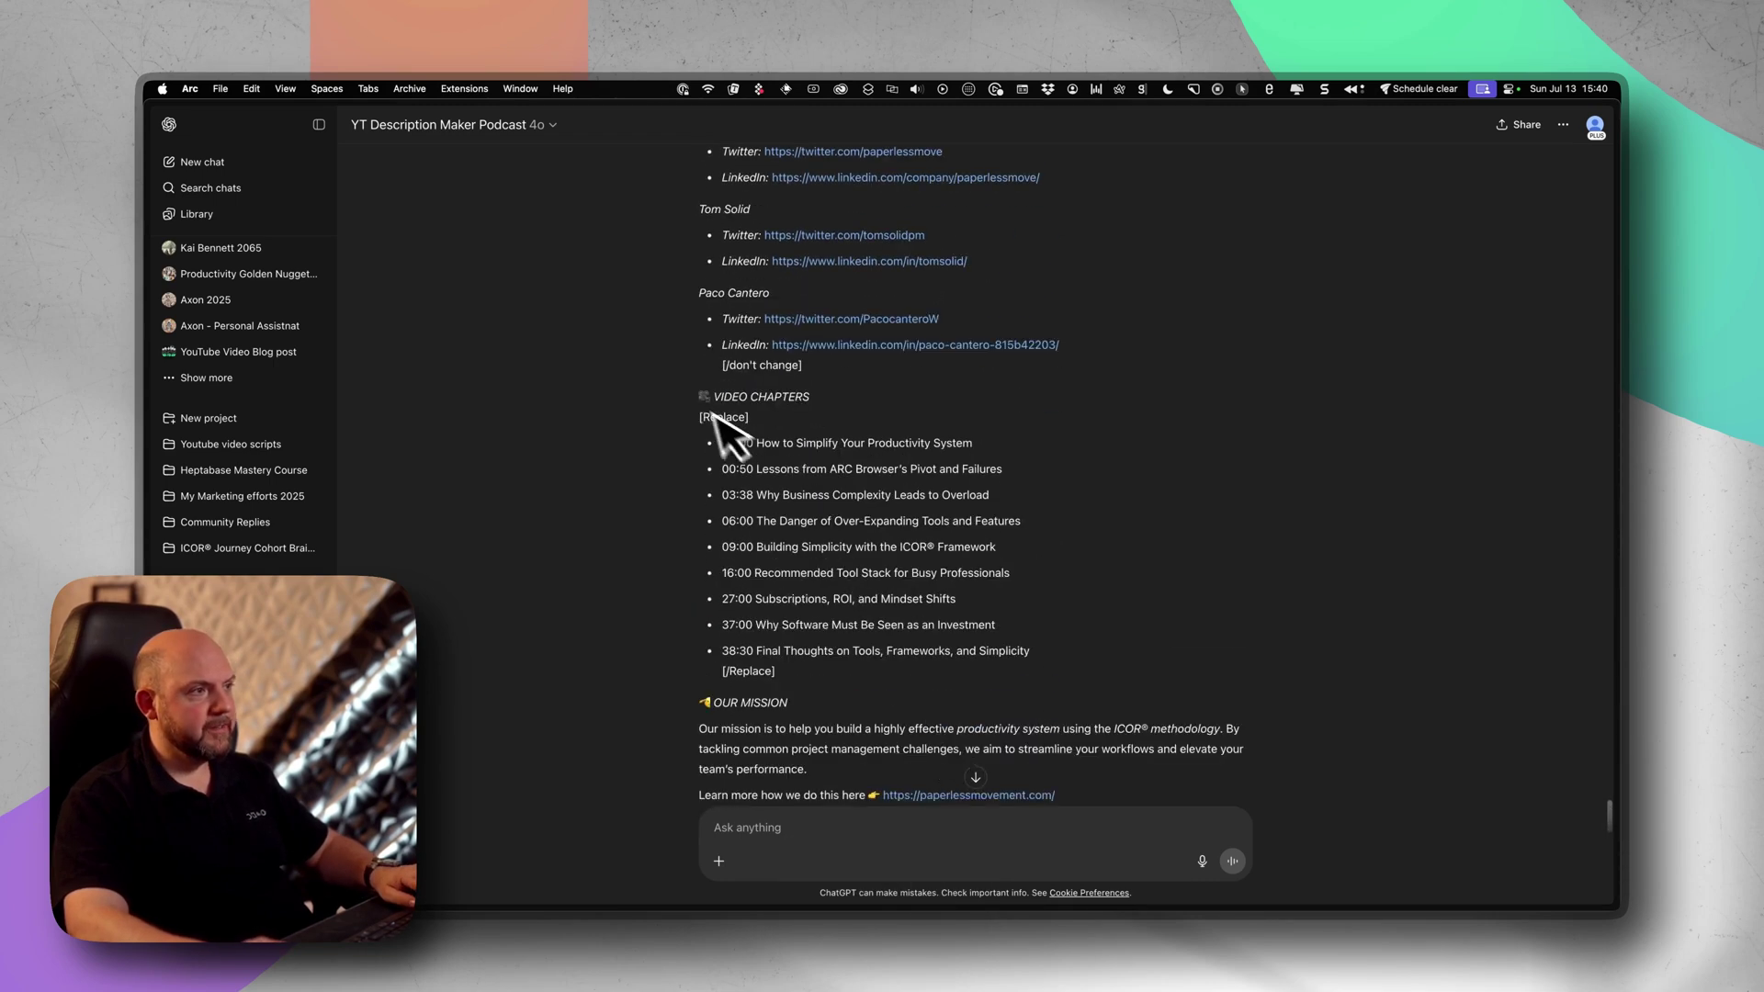
pyautogui.moveTo(701, 396); pyautogui.dragTo(1004, 668)
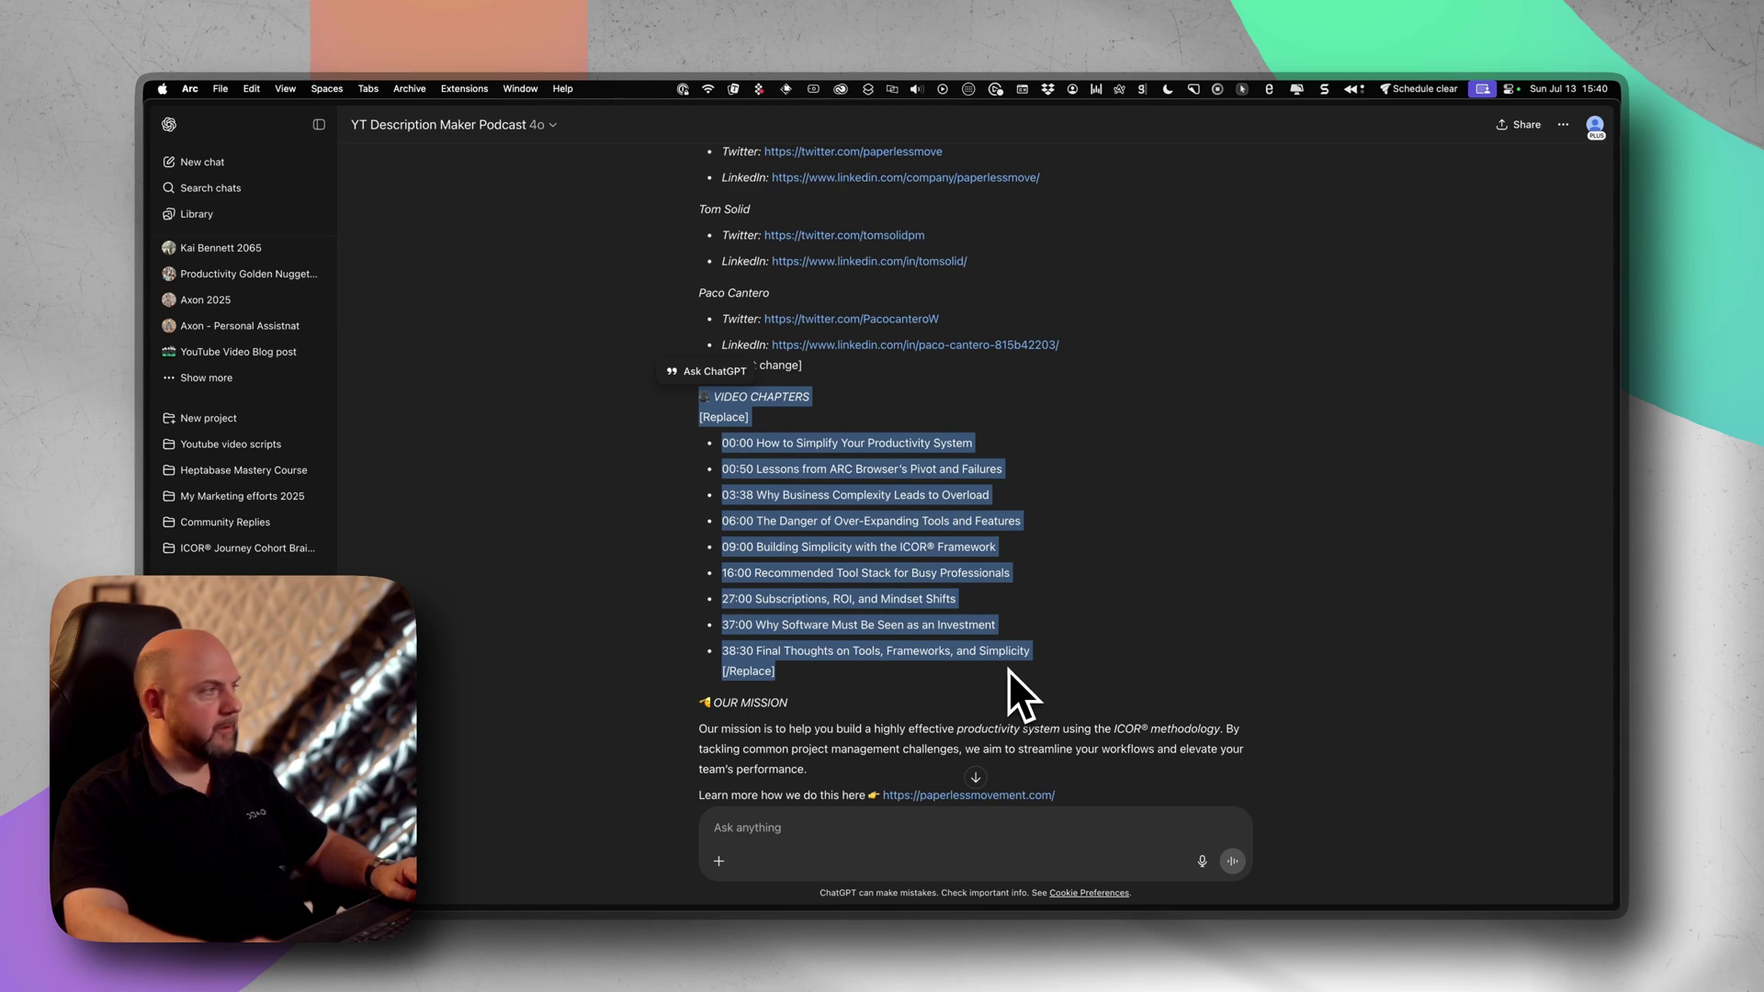
pyautogui.press('super+c')
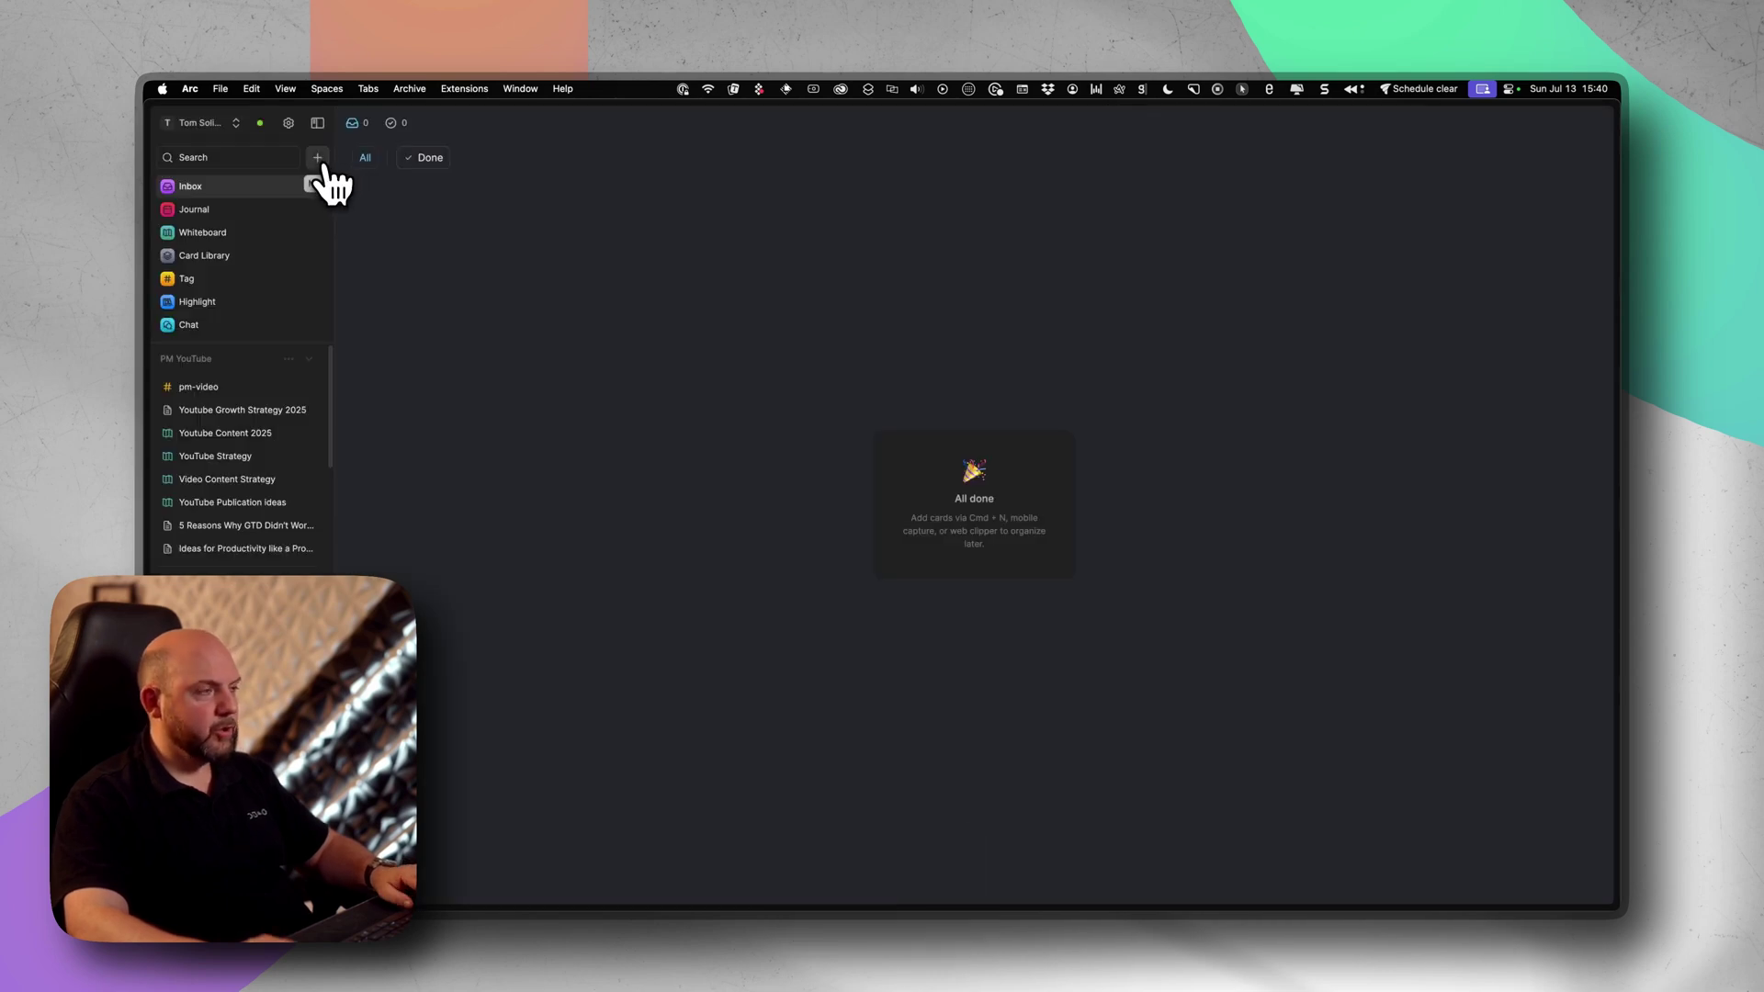
# Step: Switch to Heptabase, create a note card titled "Conclusions about XY" and paste the copied video chapters into it
pyautogui.click(318, 158)
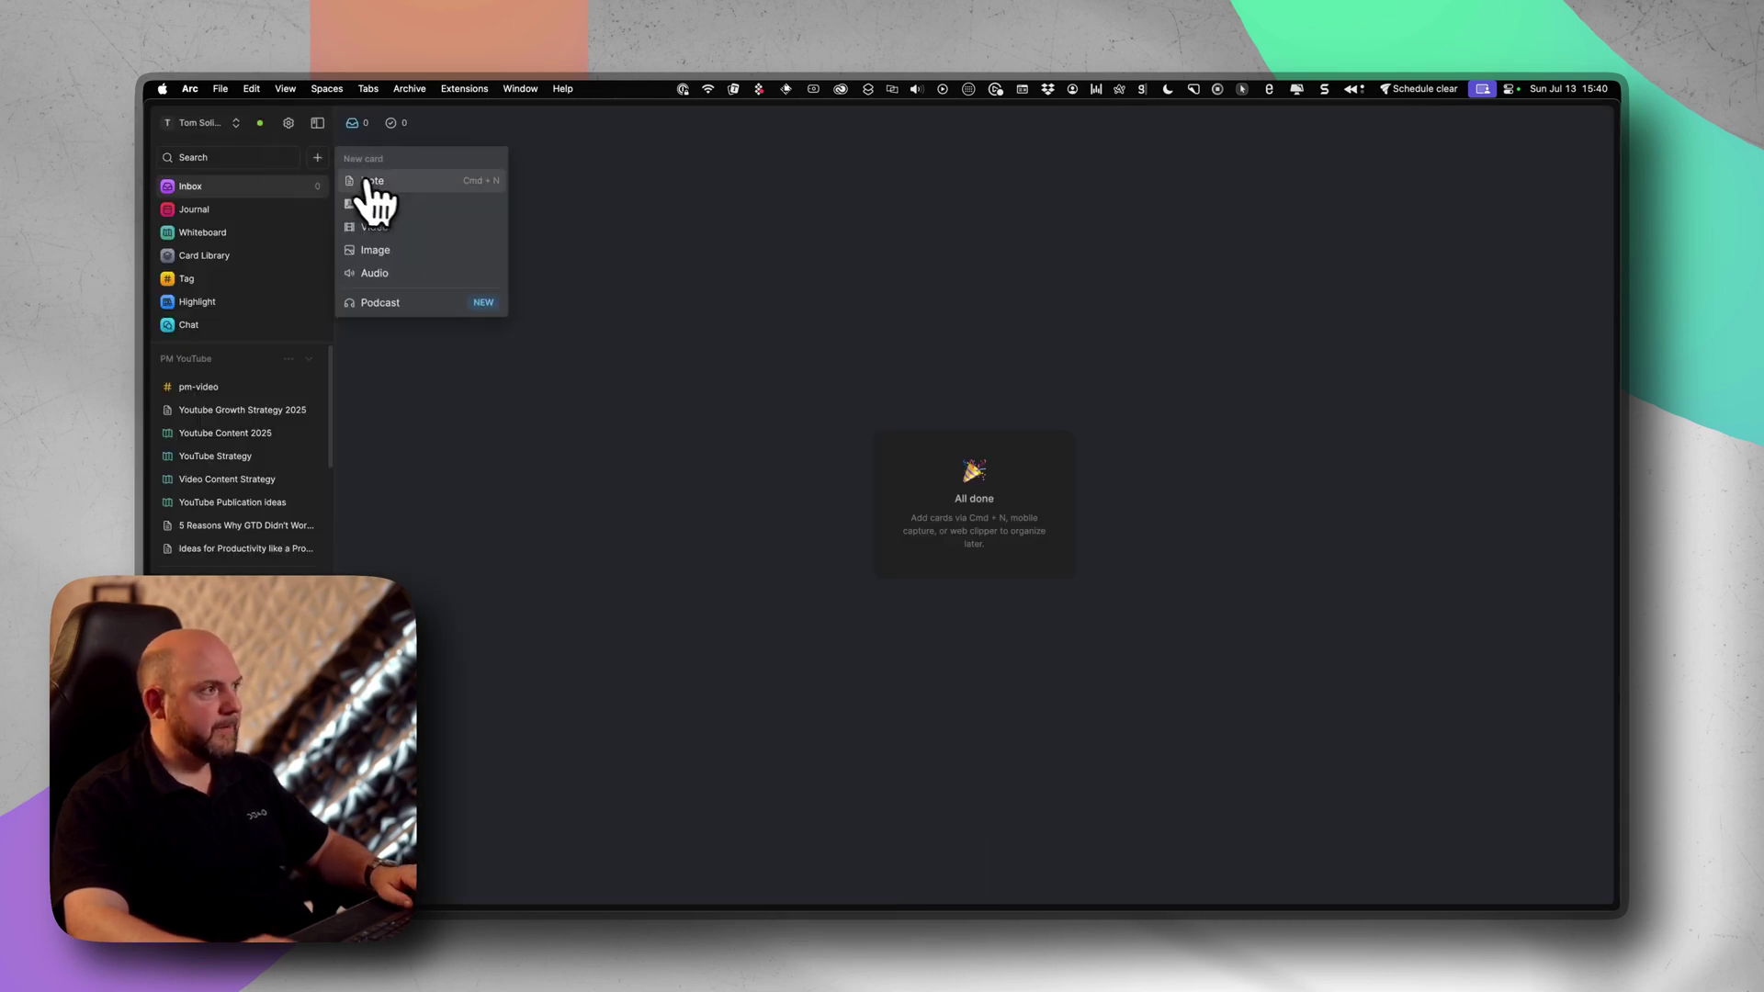
pyautogui.click(371, 181)
pyautogui.write('Conclusi')
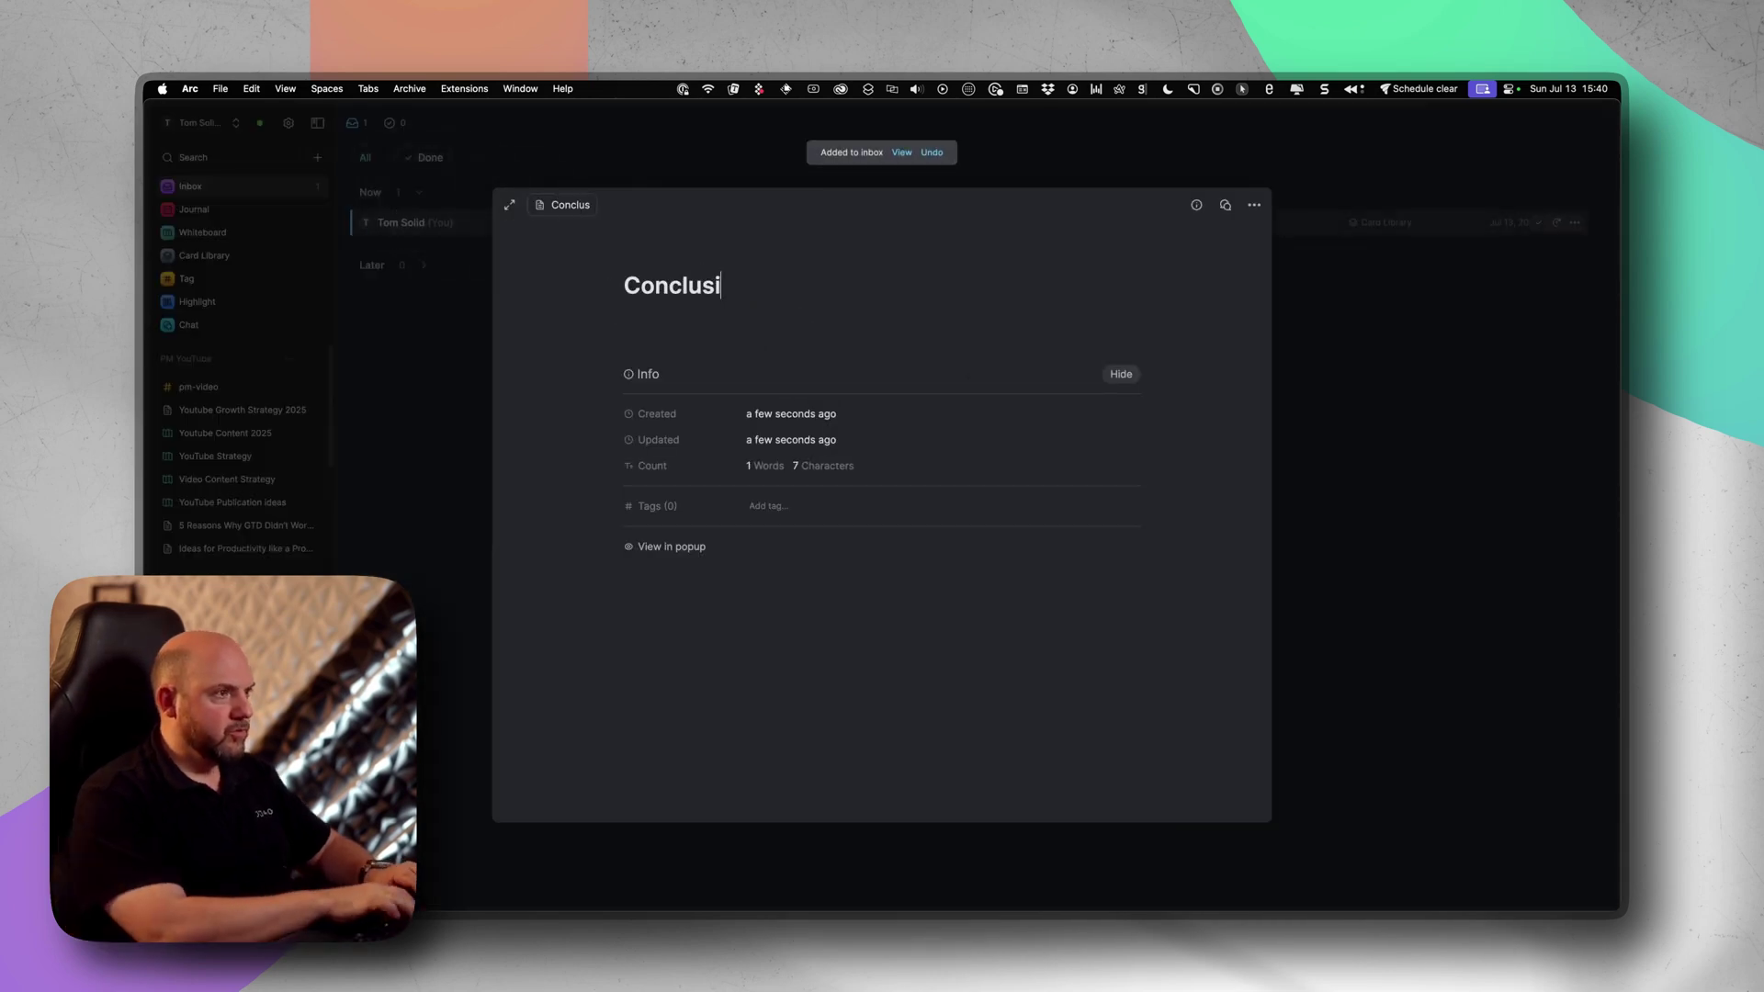
pyautogui.write('ons about XY')
pyautogui.press('Return')
pyautogui.press('cmd+v')
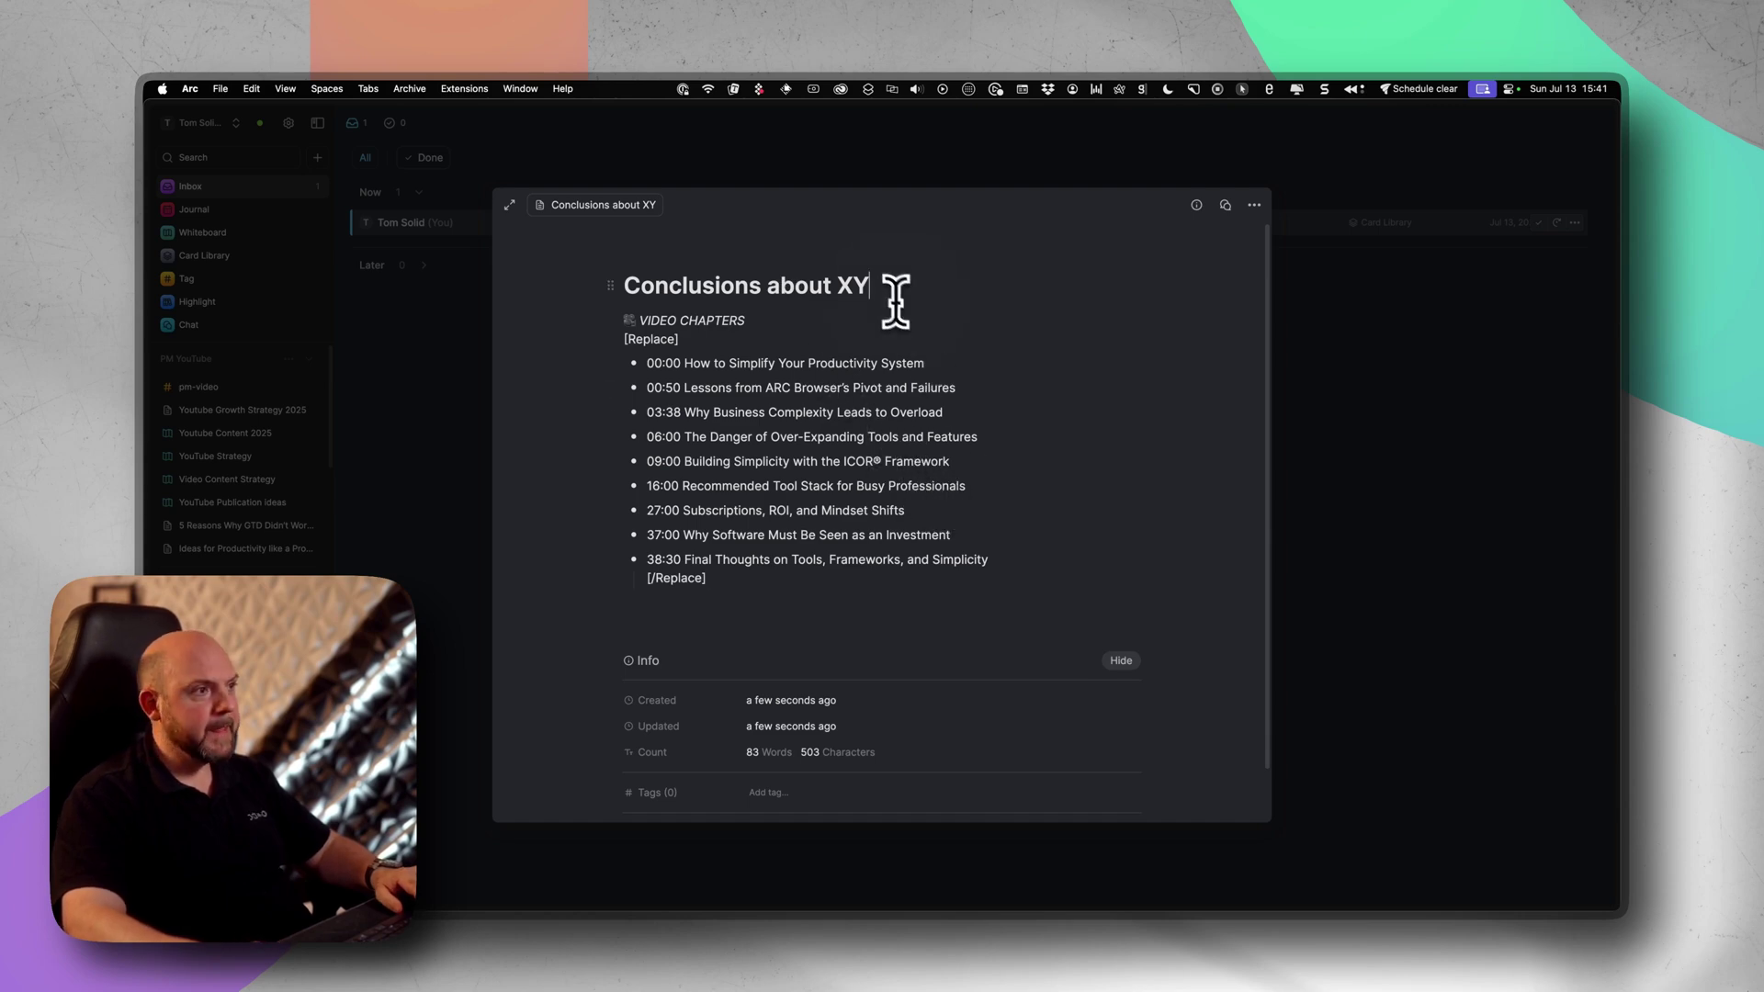
# Step: Add a "Source" line beneath the note's title and link it to the address of the YT Description Maker Podcast chat in ChatGPT
pyautogui.press('Return')
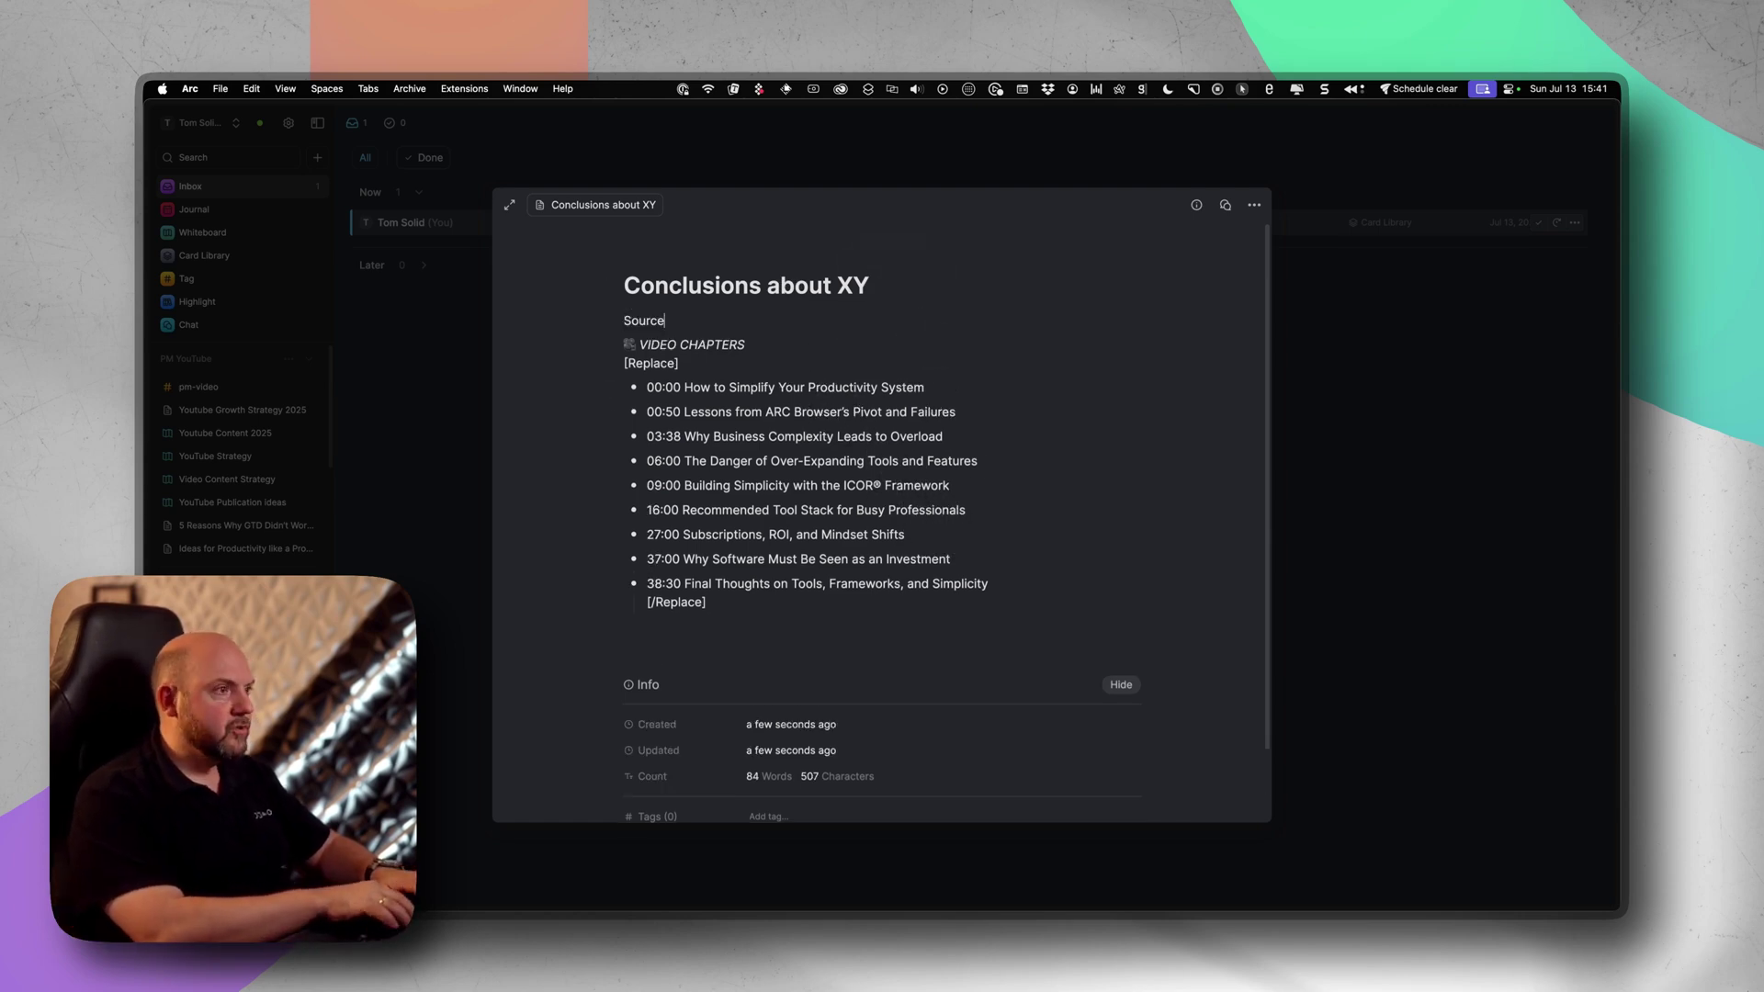
pyautogui.press('super+shift+Left')
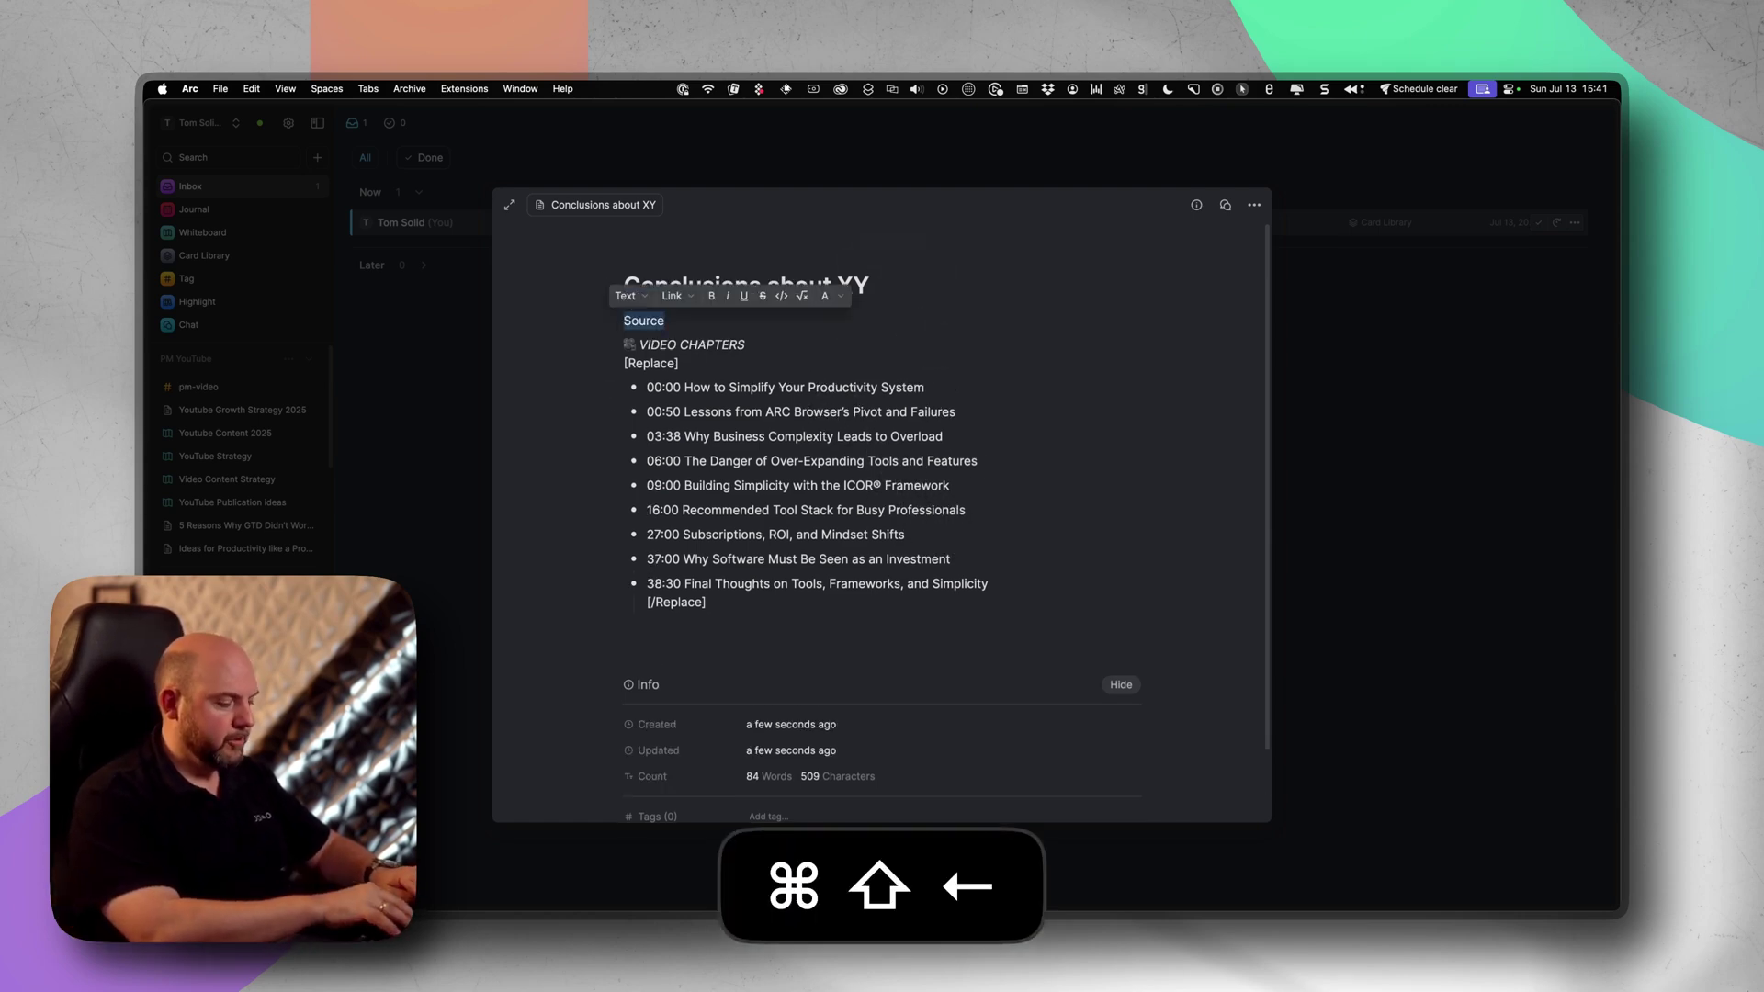
pyautogui.press('super+space')
pyautogui.press('super+s')
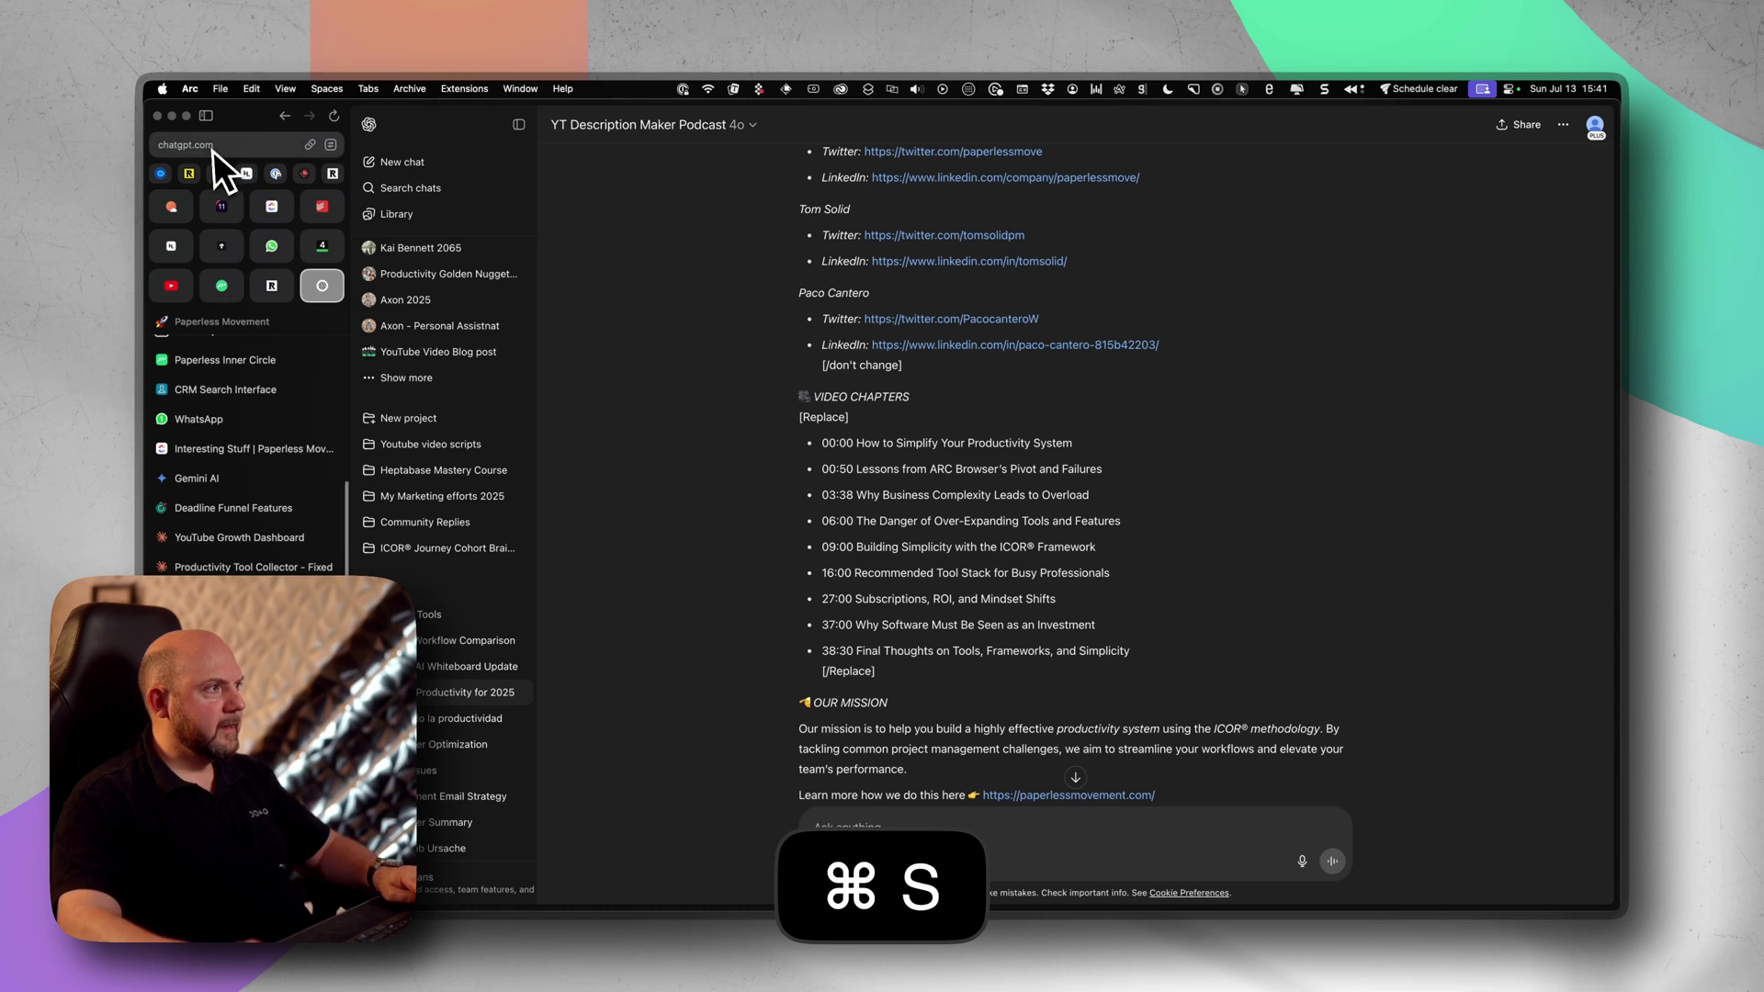
pyautogui.click(217, 149)
pyautogui.press('super+c')
pyautogui.click(924, 500)
pyautogui.press('super+v')
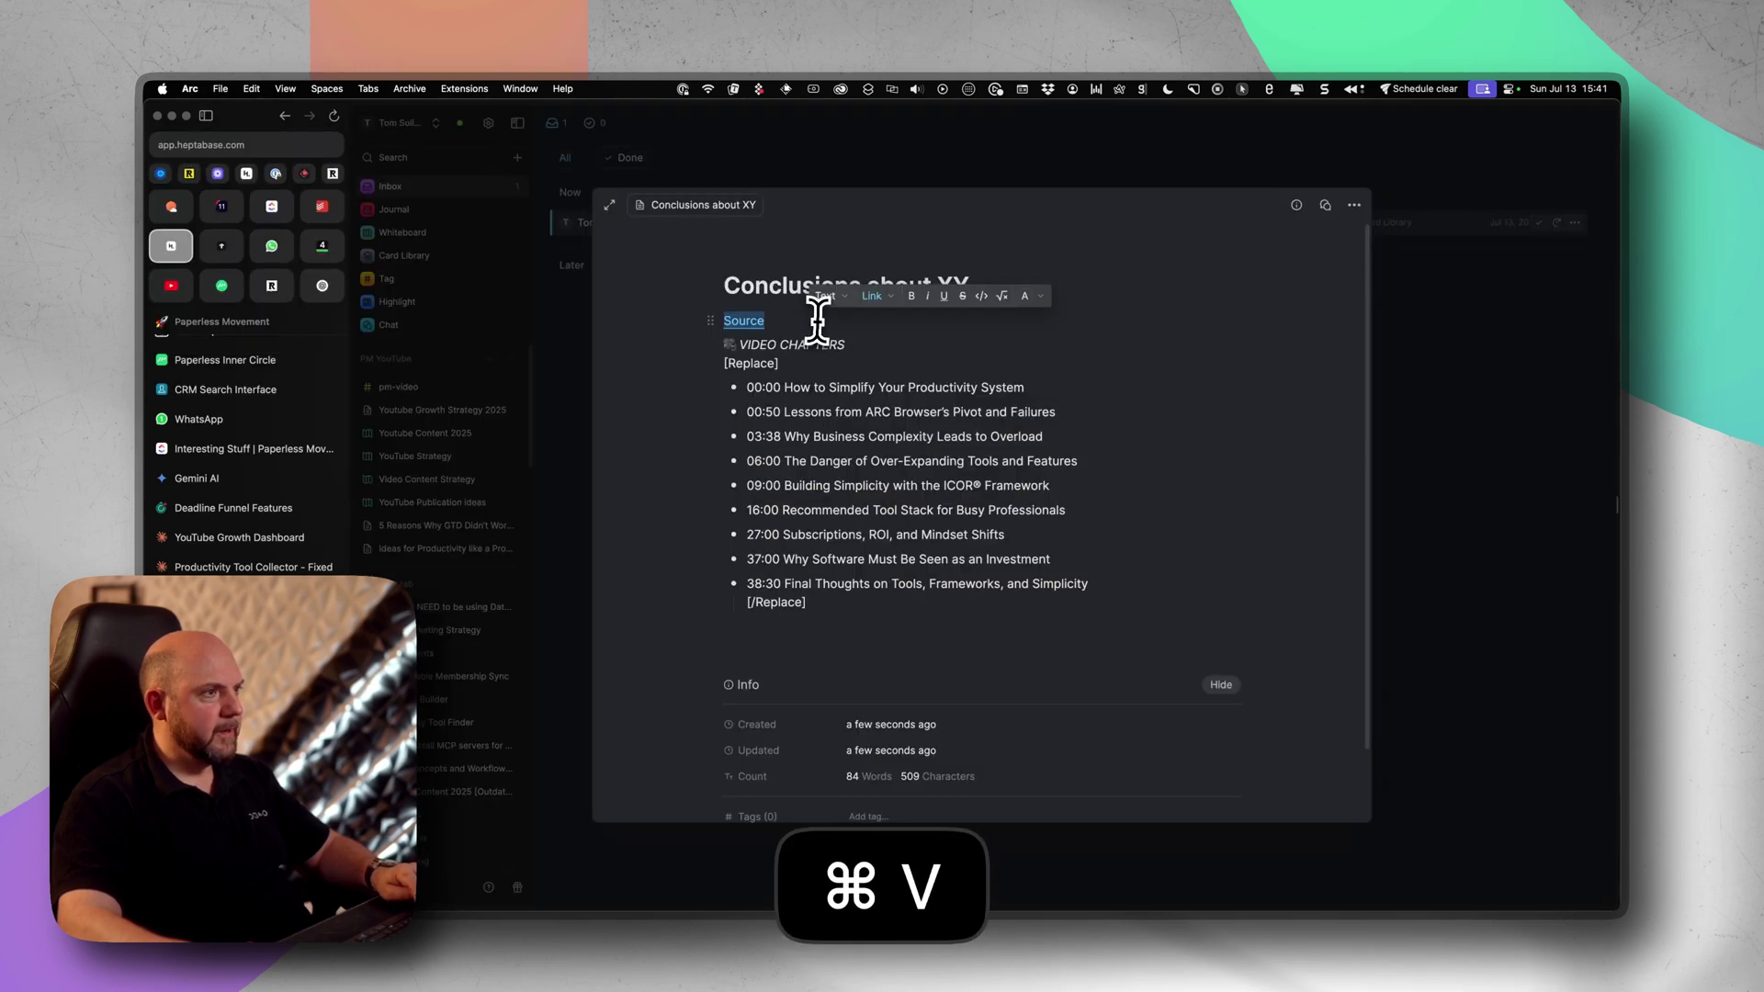
pyautogui.moveTo(836, 586); pyautogui.dragTo(726, 349)
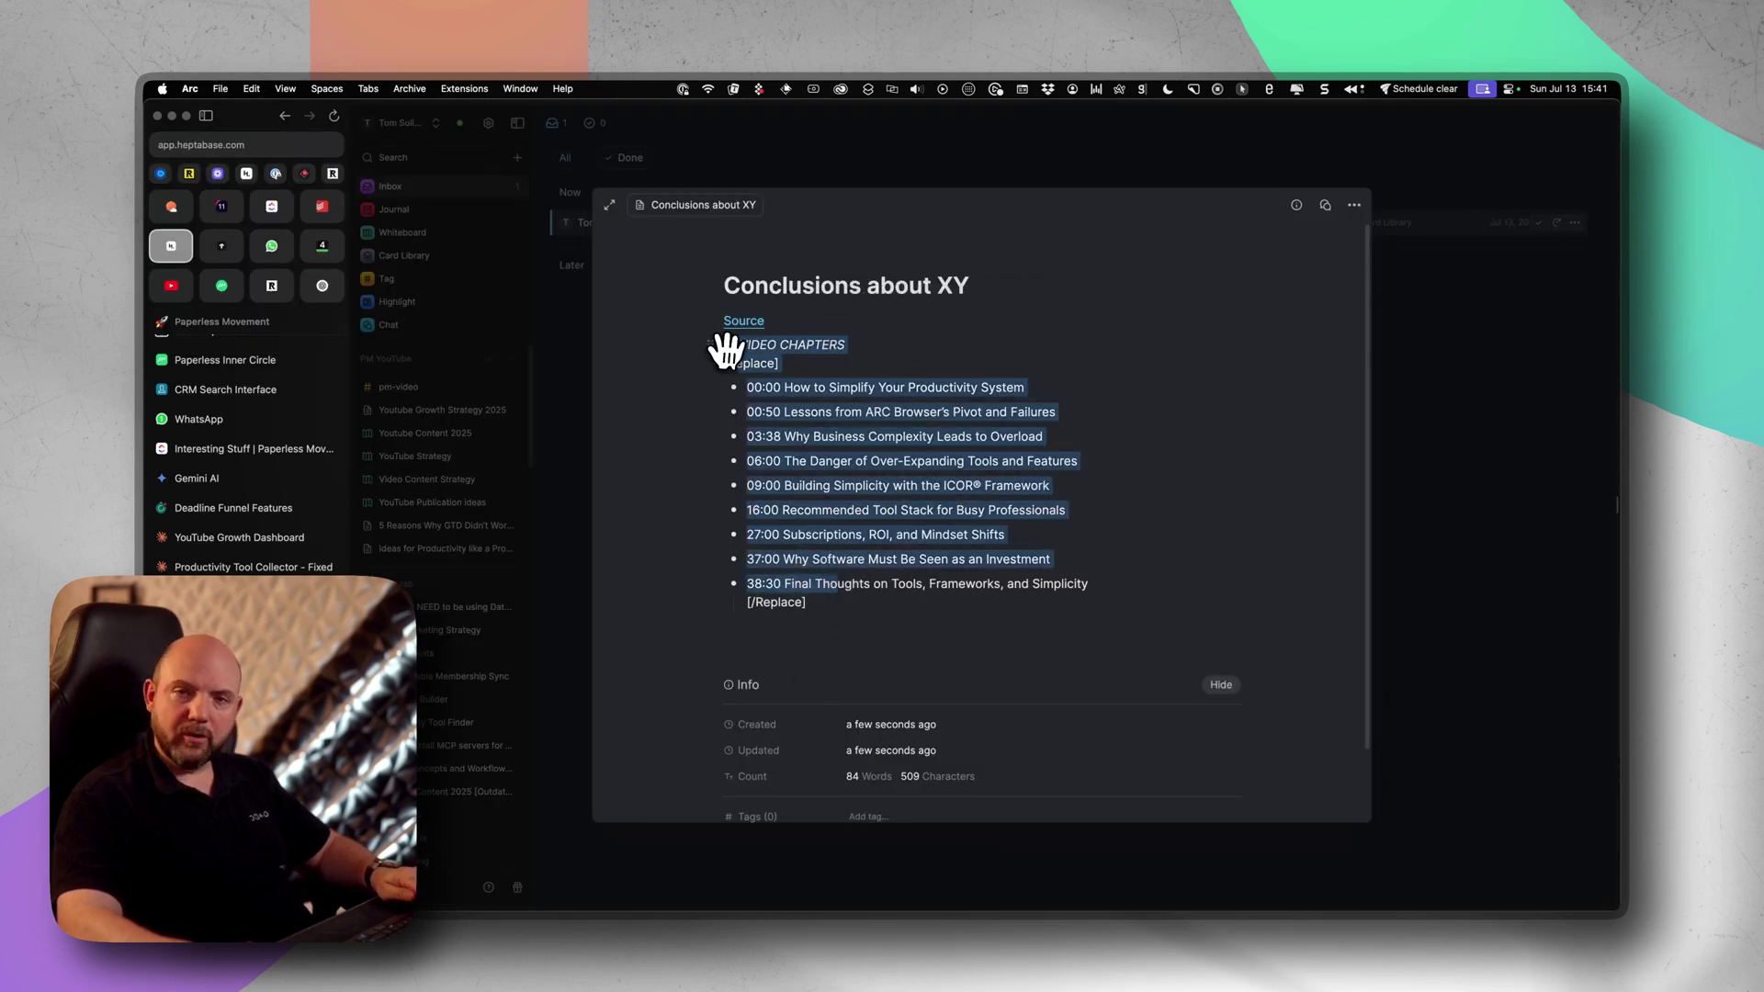
pyautogui.click(905, 437)
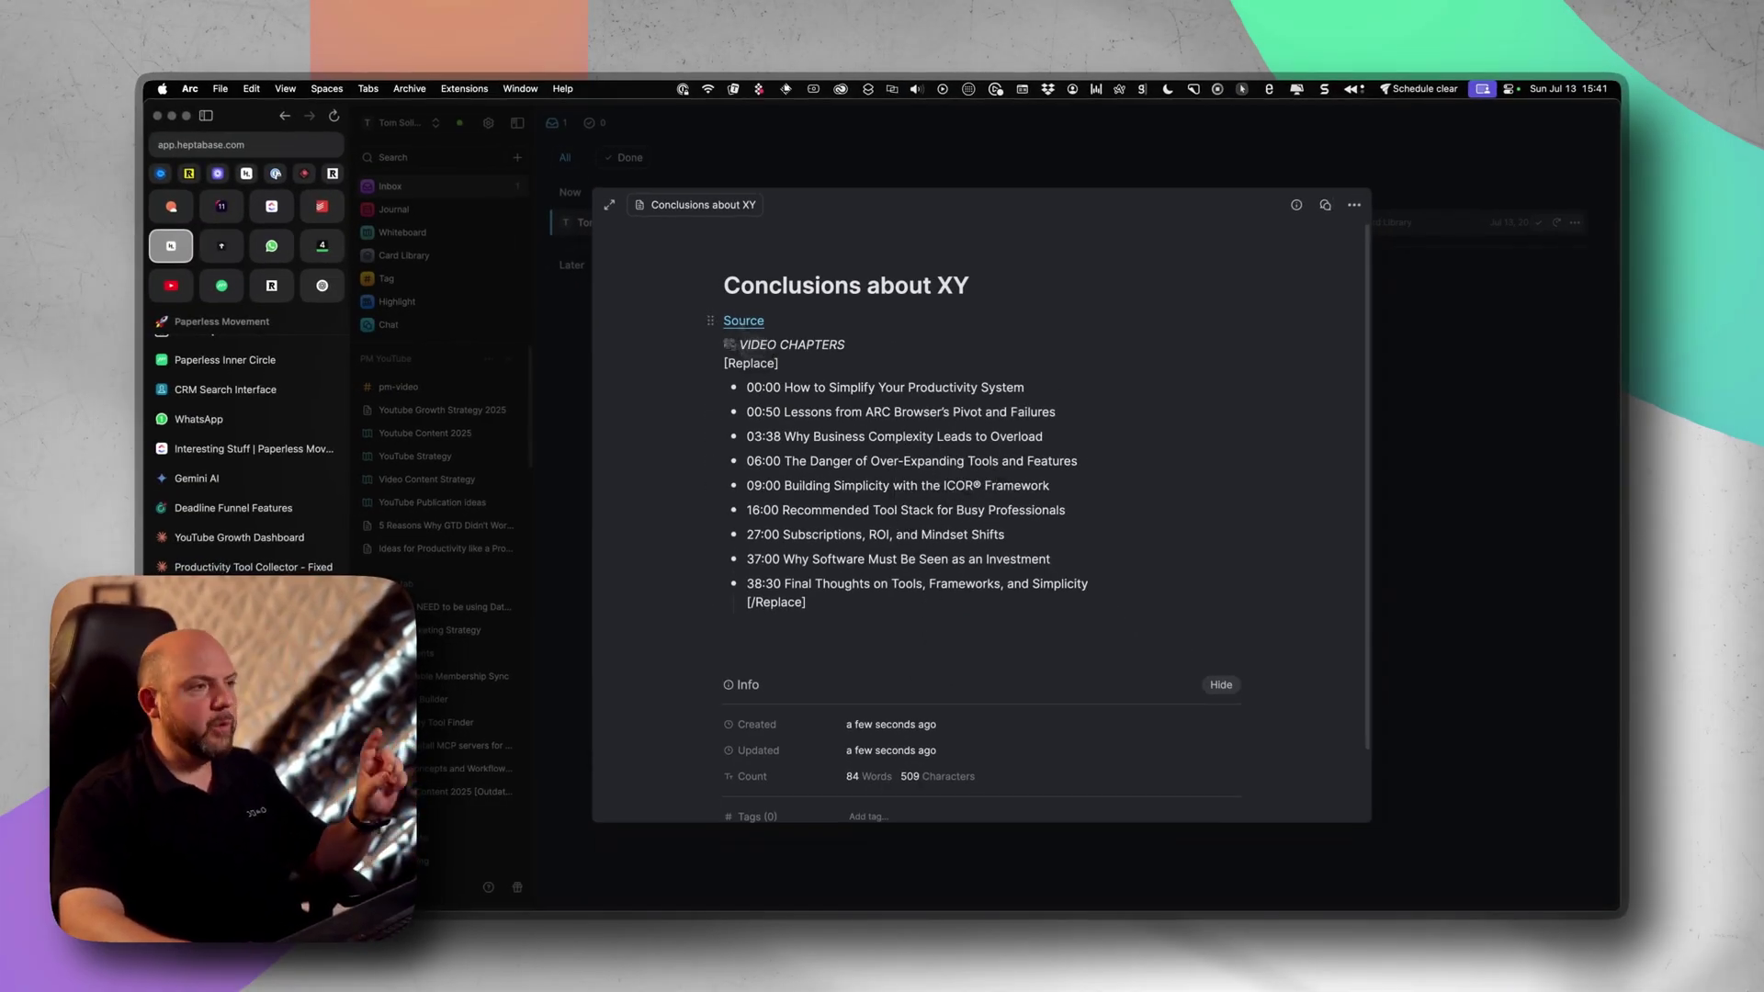
# Step: Open the note's Source link to view the original ChatGPT conversation, and close the preview
pyautogui.click(743, 322)
pyautogui.press('super+s')
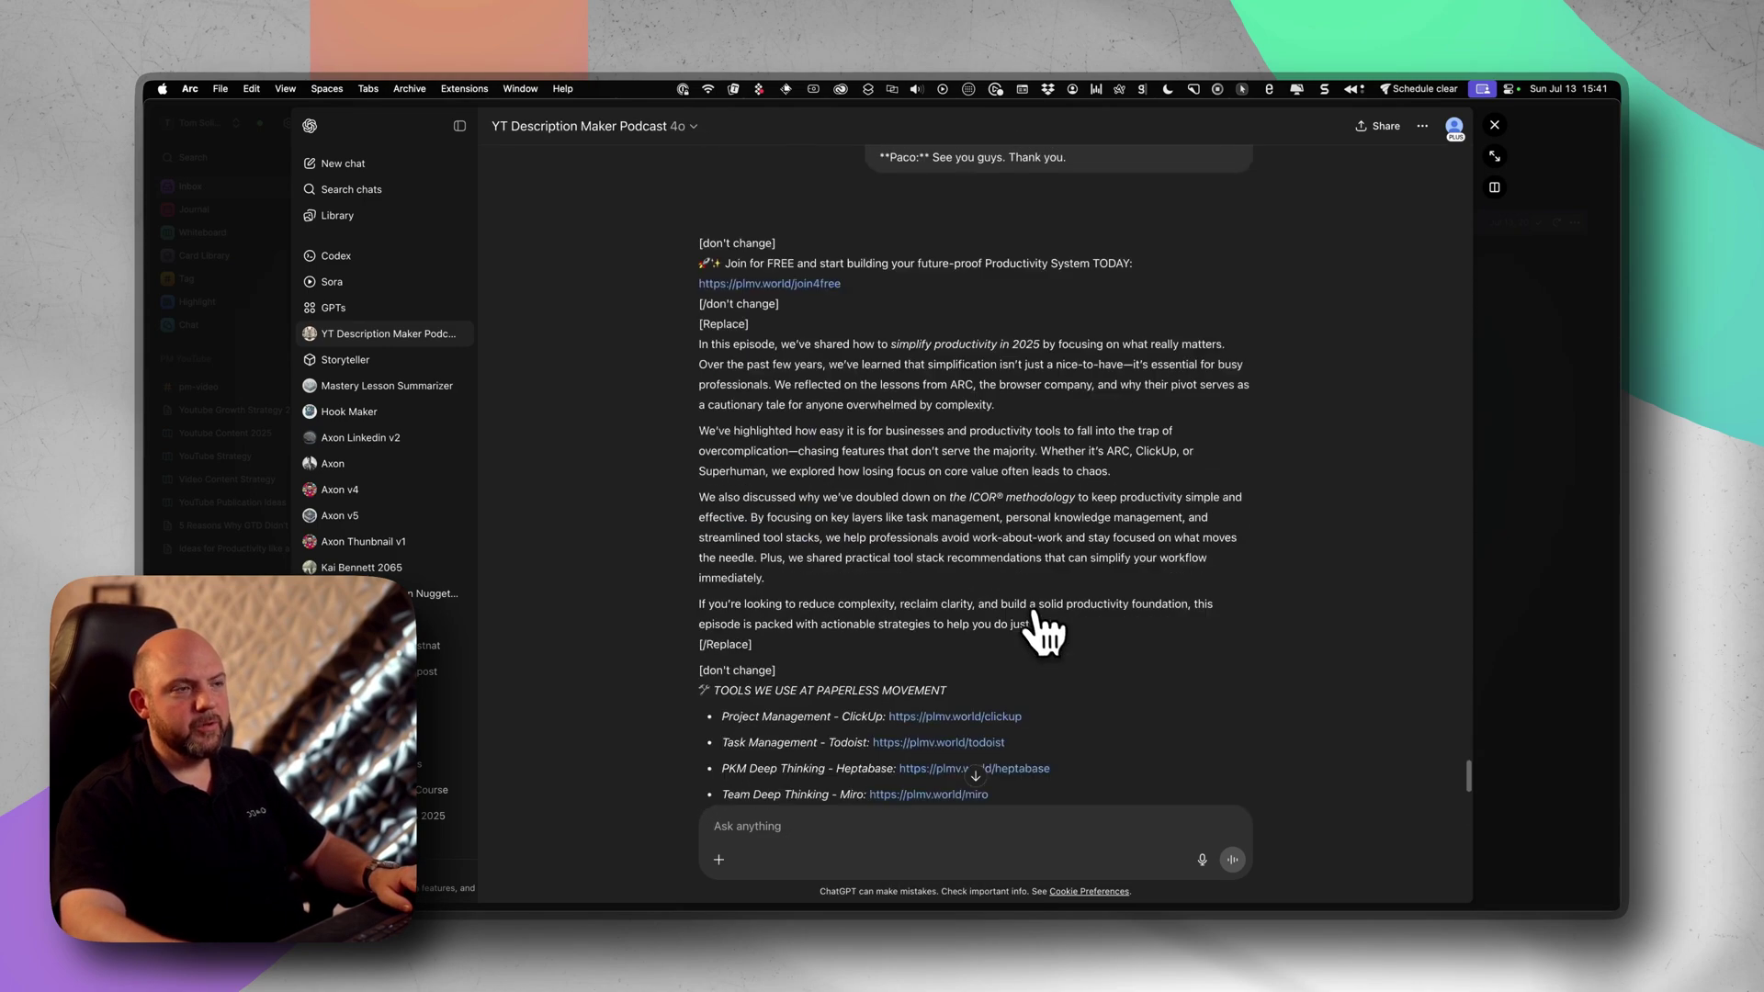
pyautogui.scroll(3, 1043, 620)
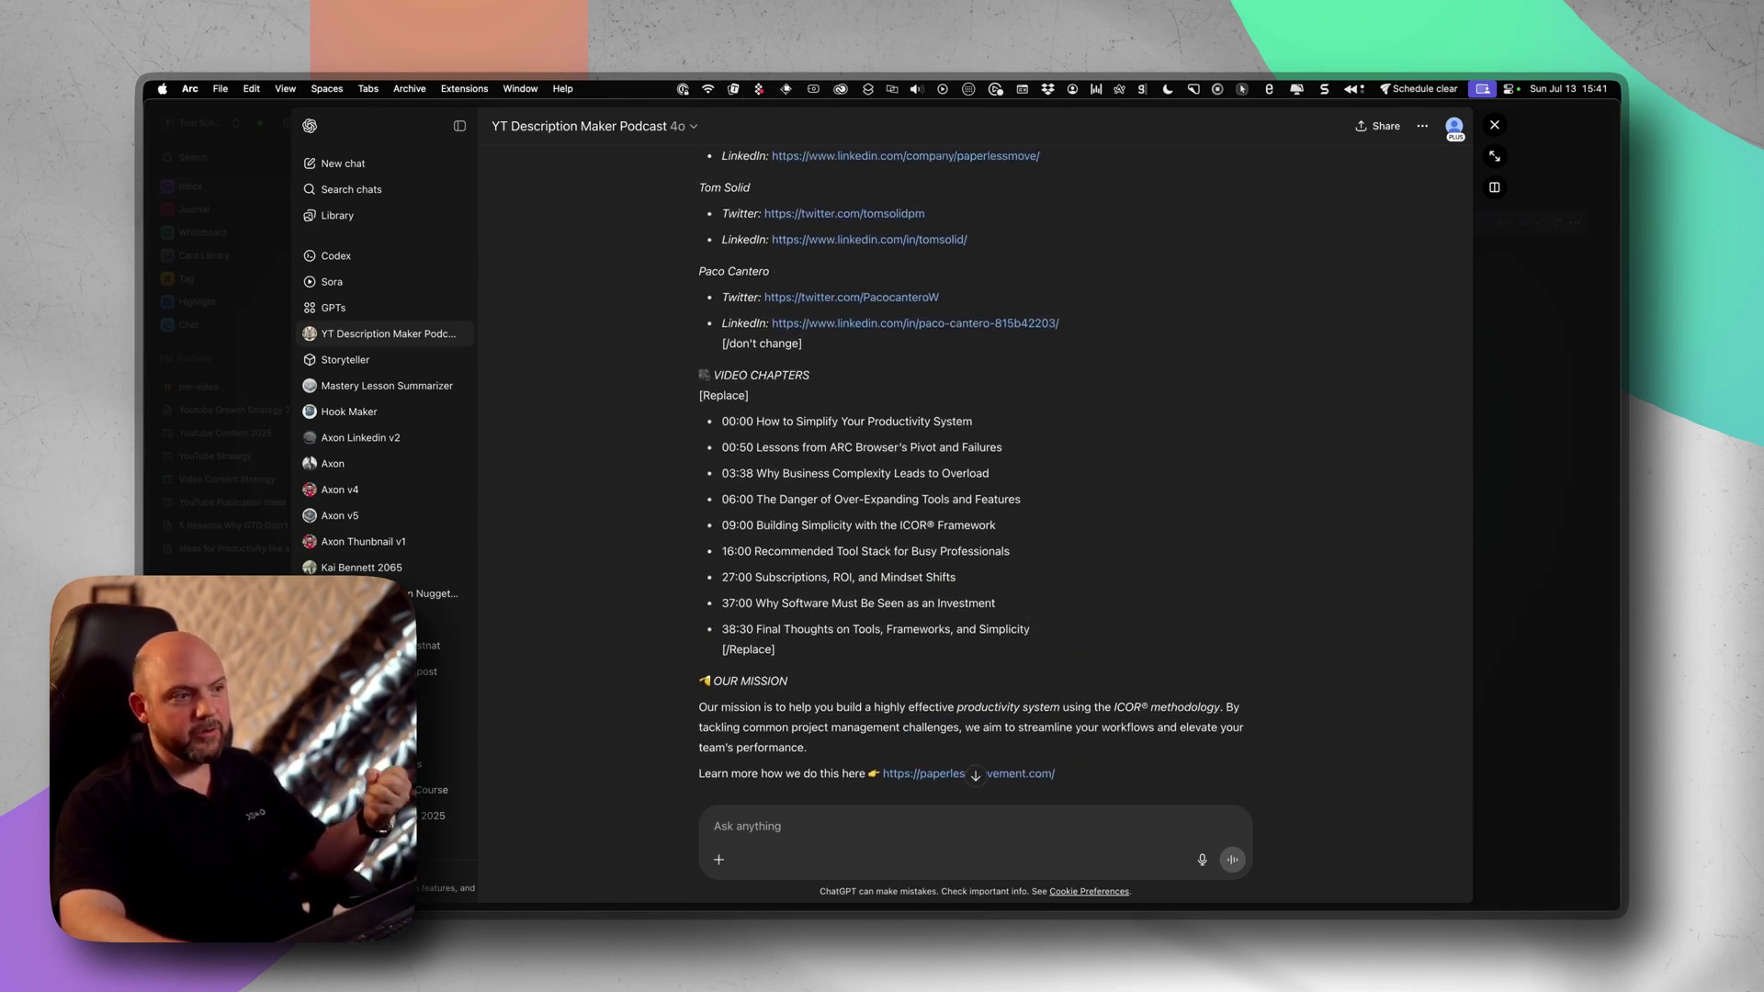
pyautogui.scroll(15, 1043, 617)
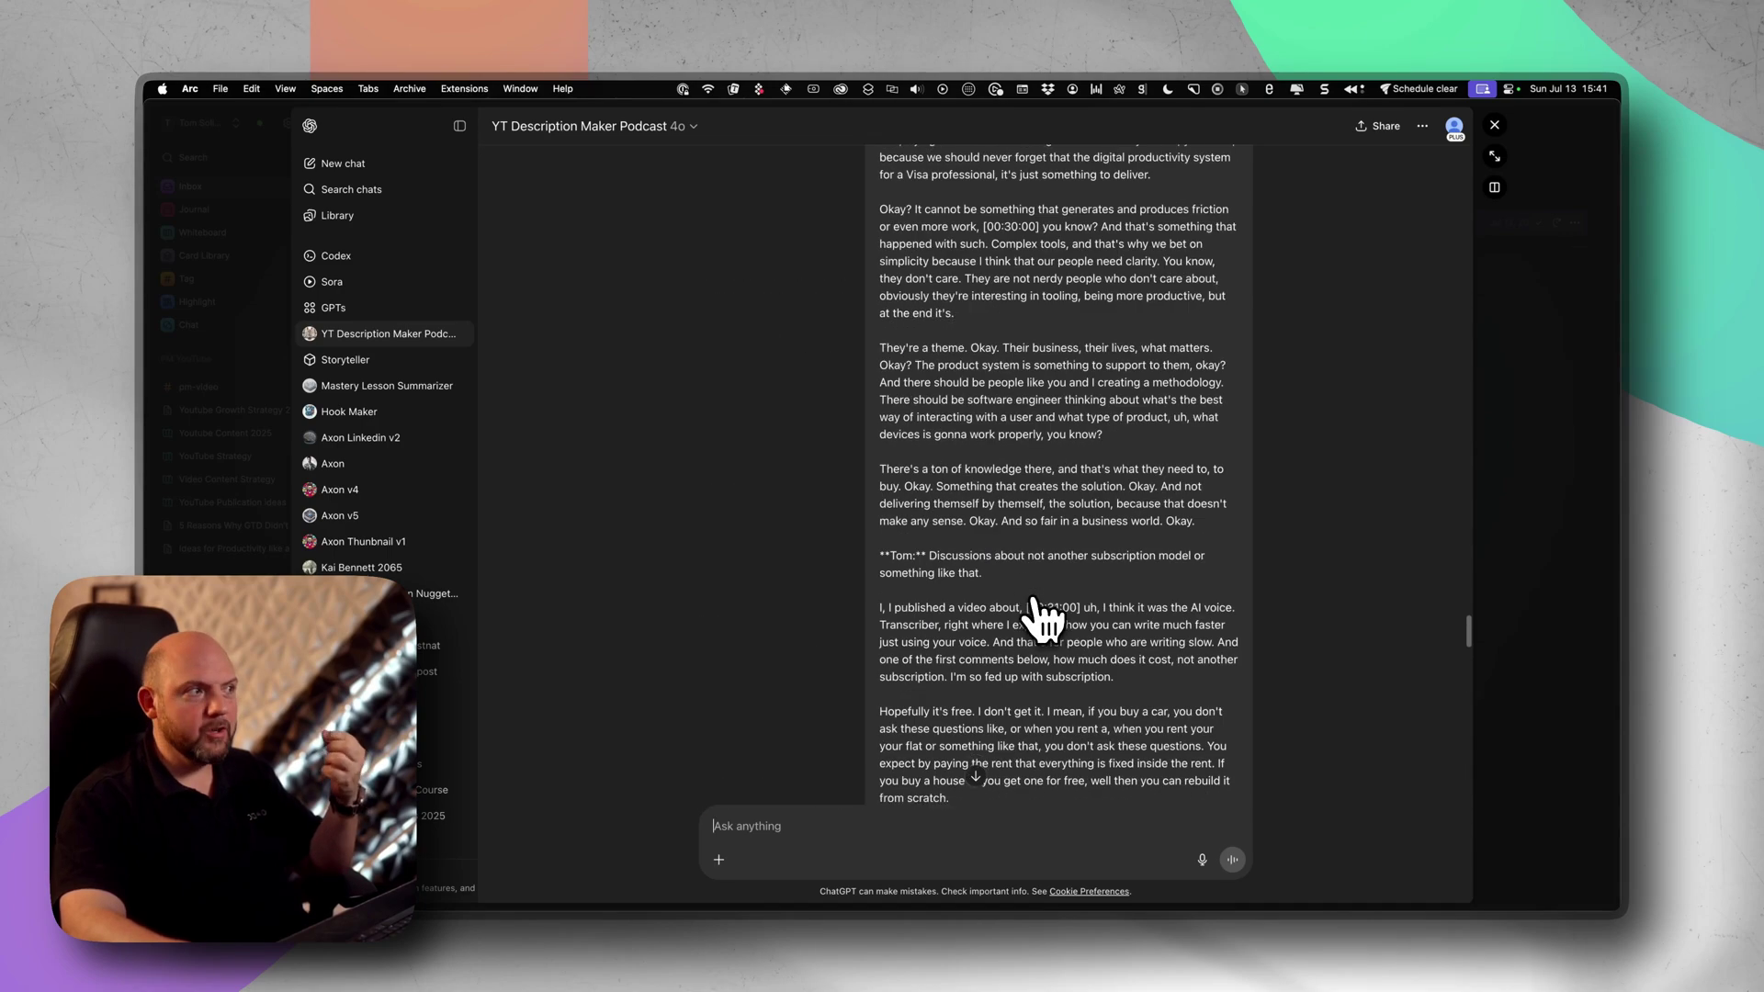
pyautogui.click(1514, 242)
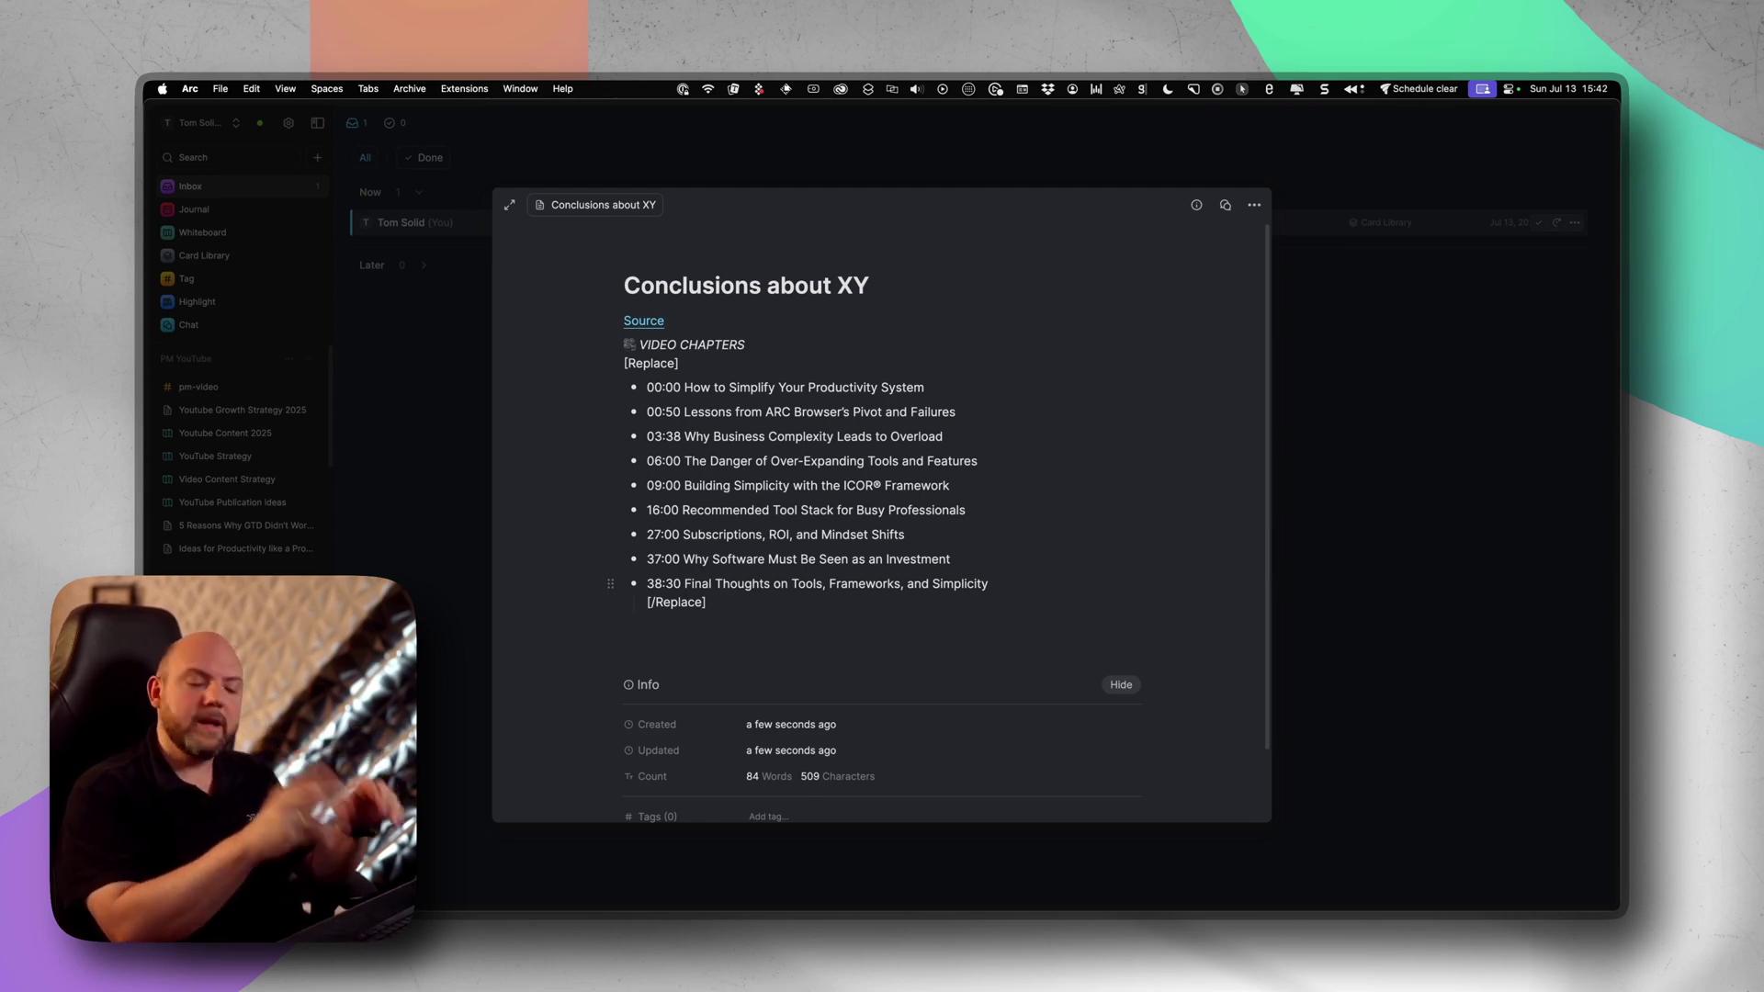
# Step: Ask Perplexity "what is ICOR® ?" in a new browser tab
pyautogui.press('cmd+t')
pyautogui.write('per')
pyautogui.press('Tab')
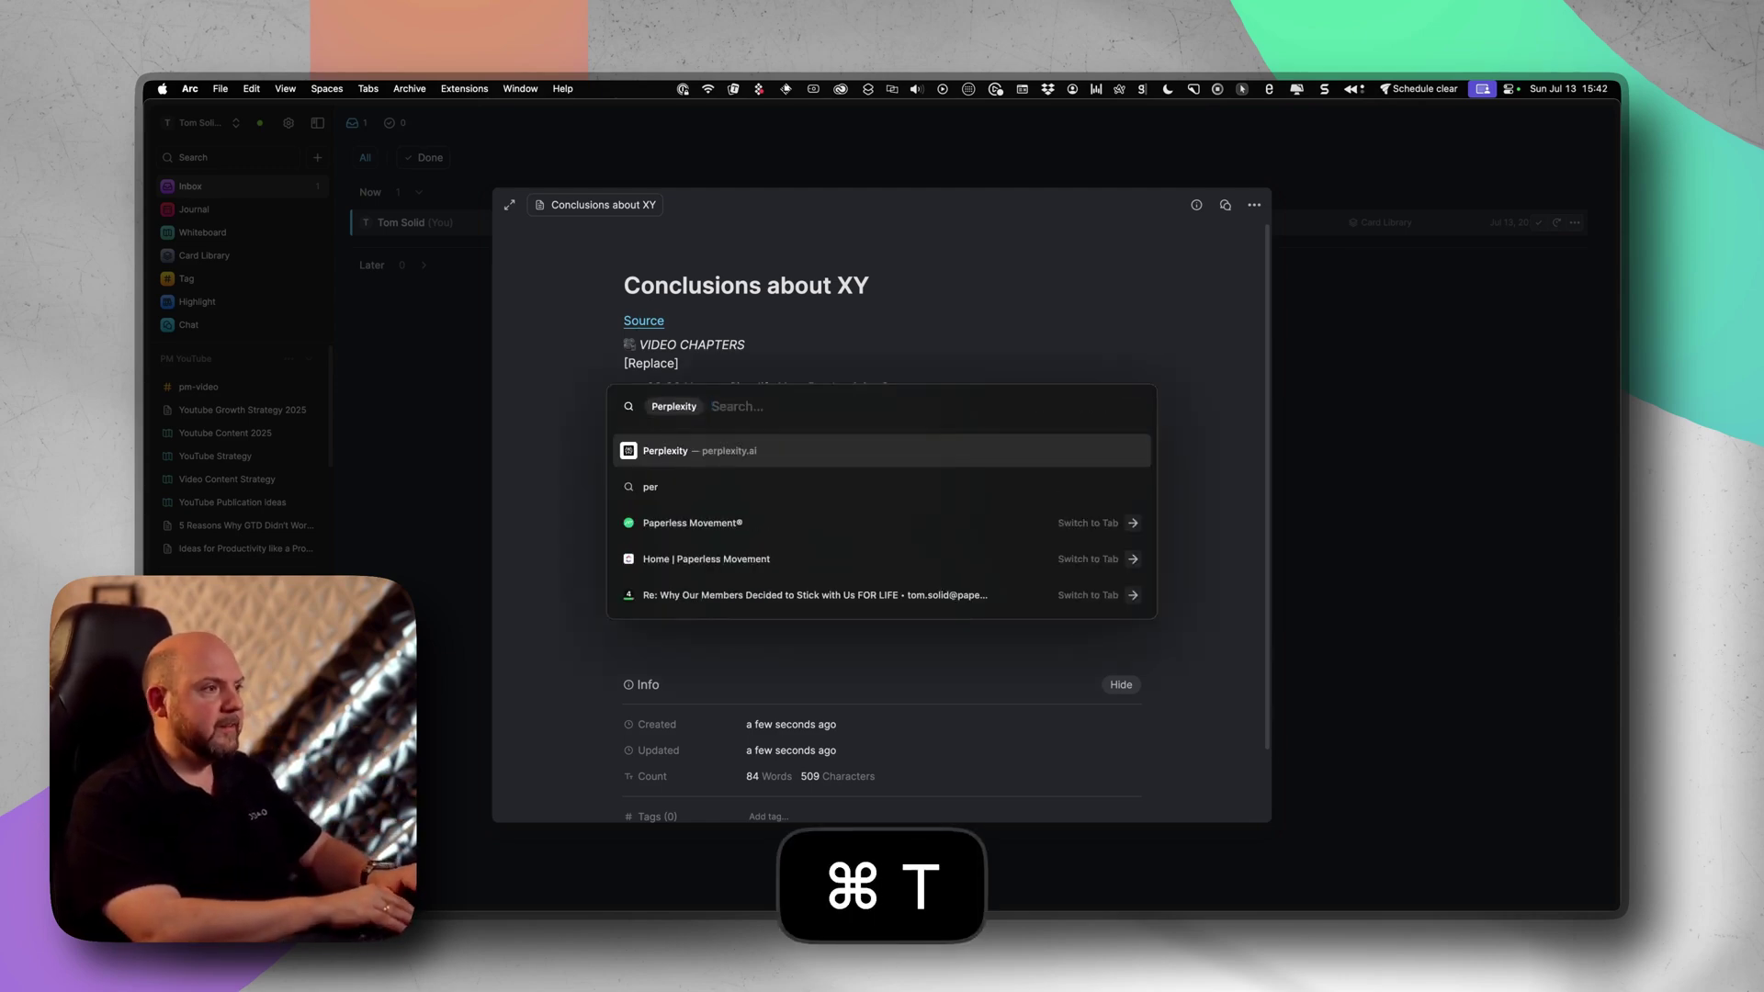
pyautogui.write('what is ICOR® ?')
pyautogui.press('Return')
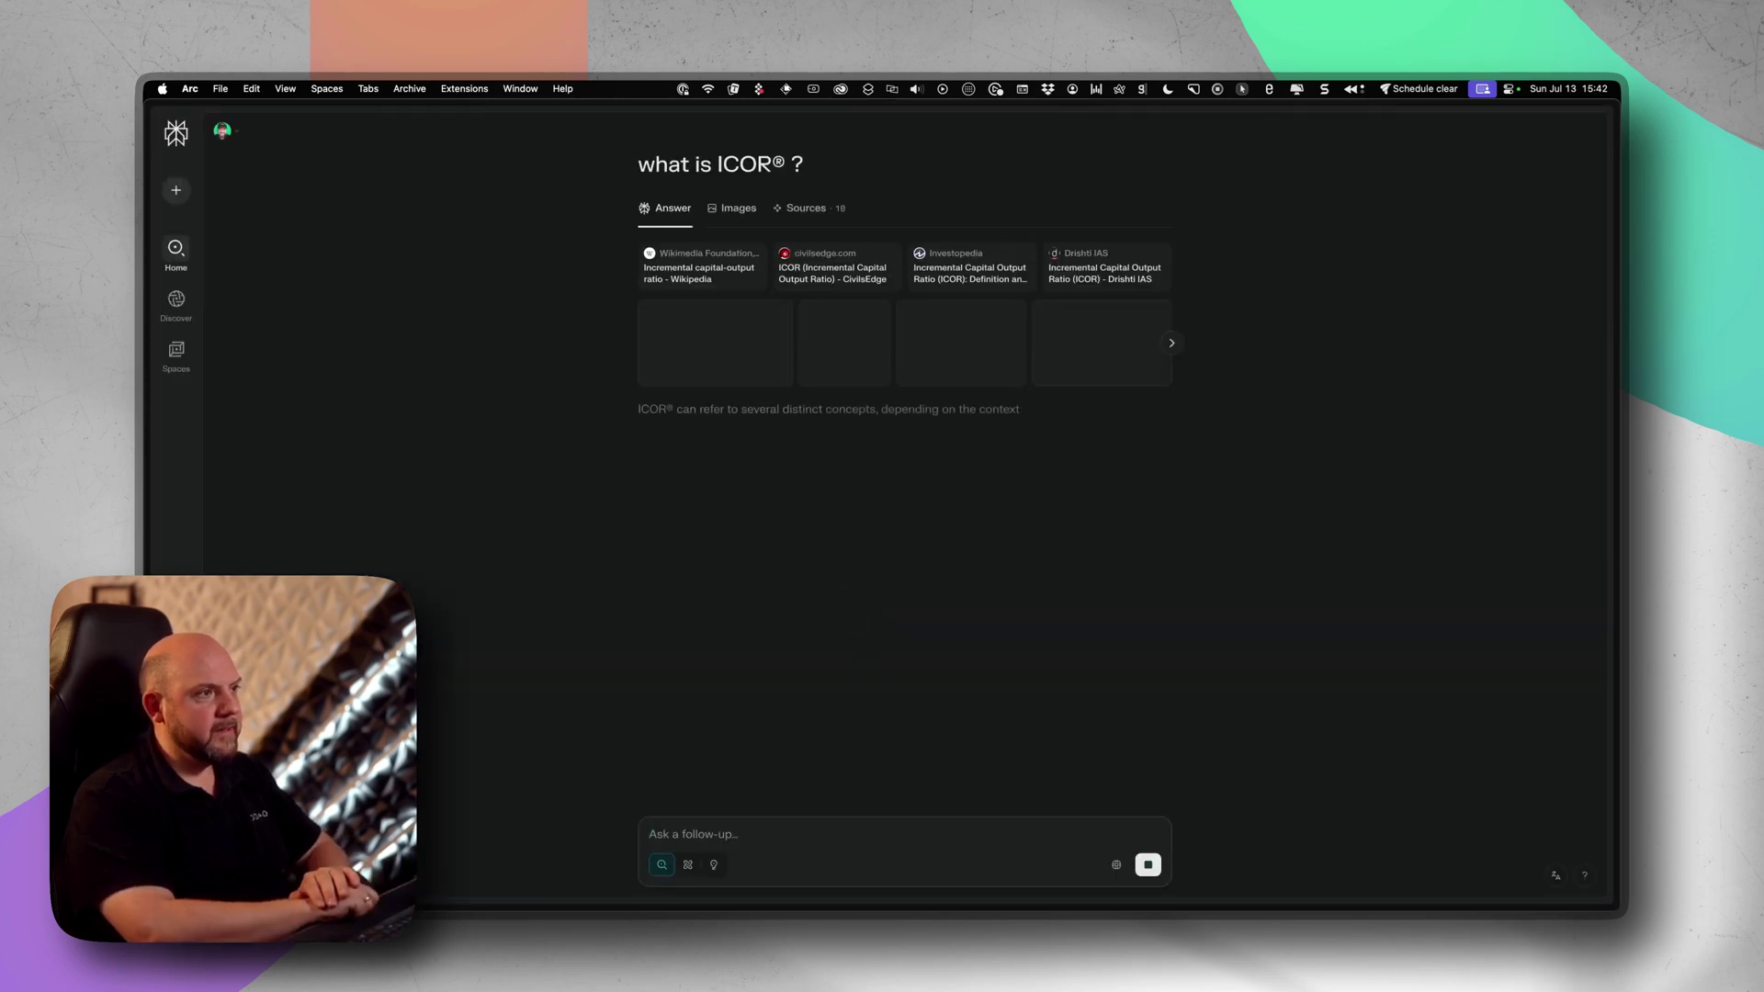
# Step: Share the Perplexity thread with anyone who has the link and copy the thread's address
pyautogui.click(1570, 131)
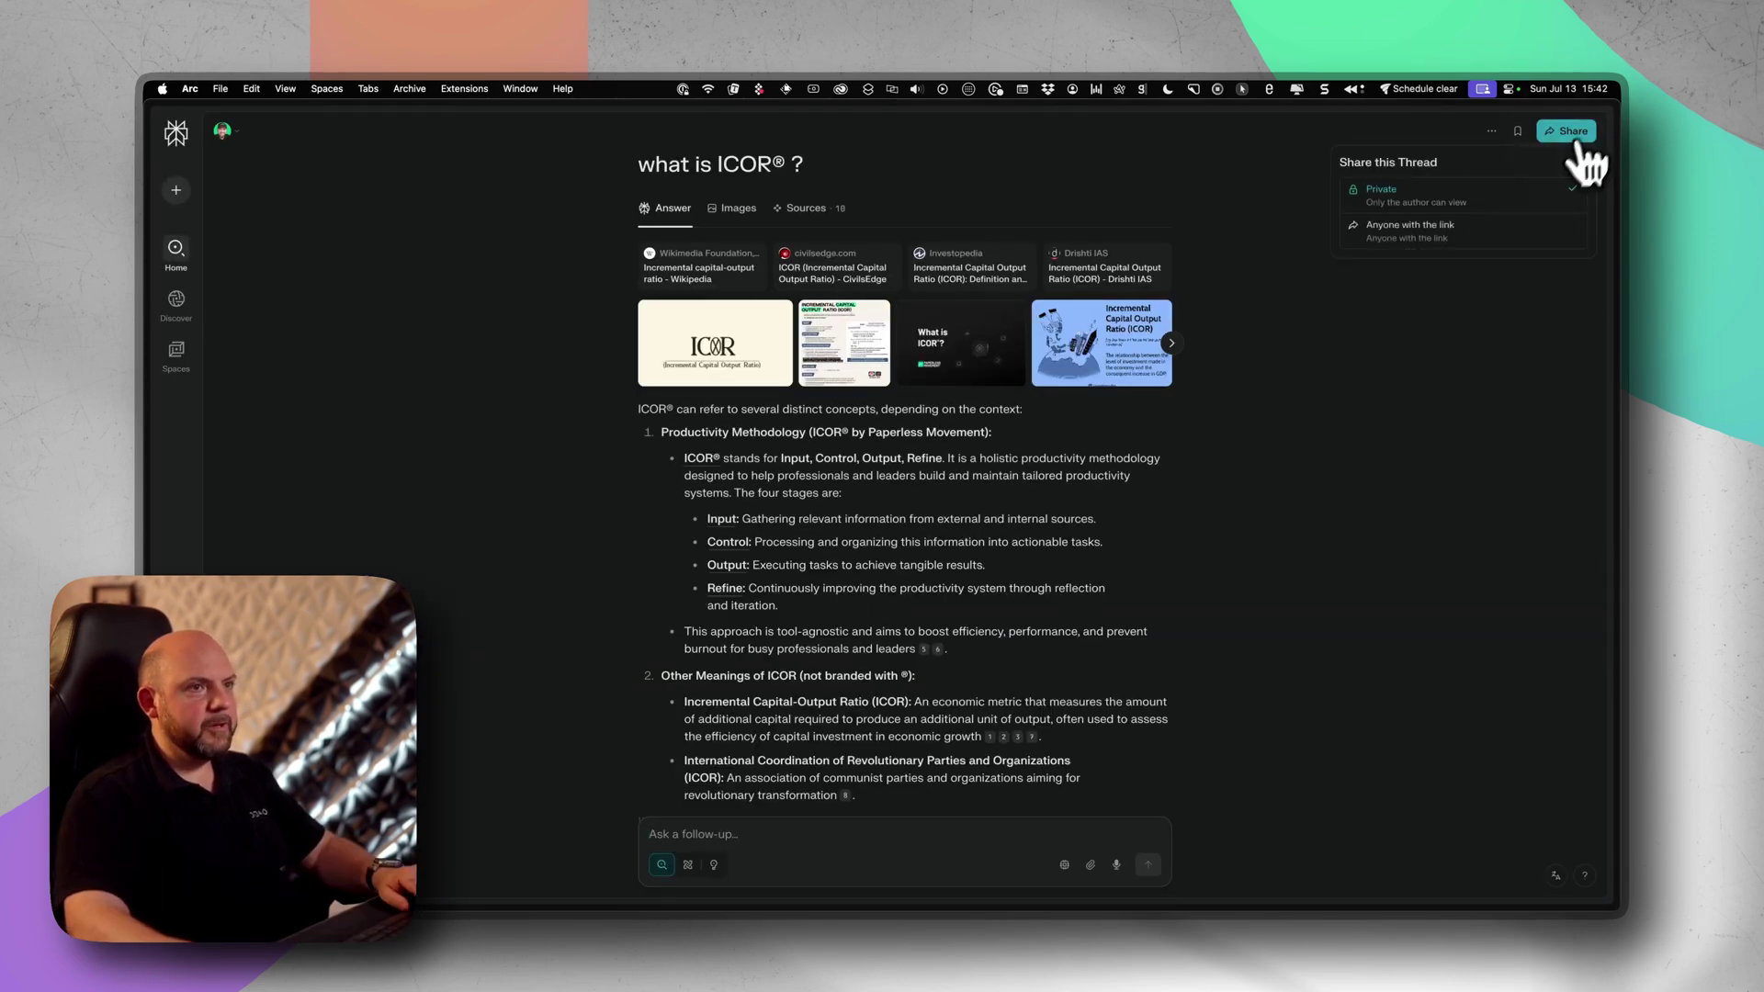
pyautogui.click(1433, 230)
pyautogui.press('super+s')
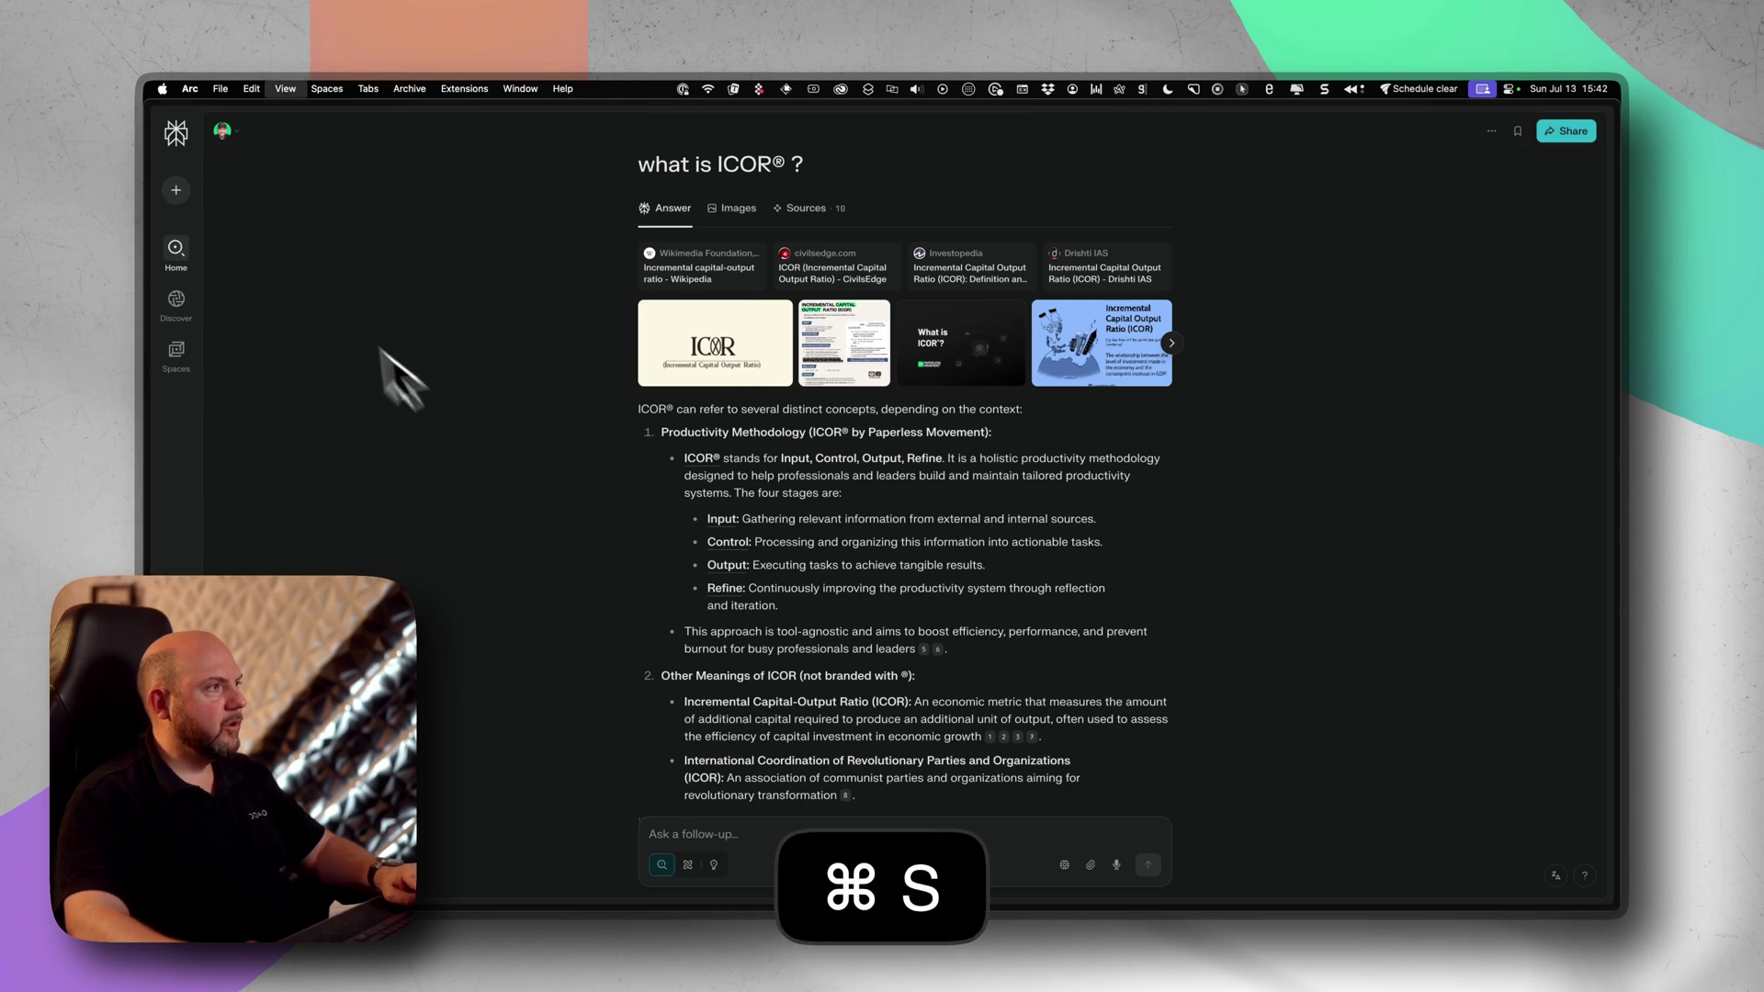
pyautogui.click(237, 152)
pyautogui.press('super+c')
pyautogui.press('Escape')
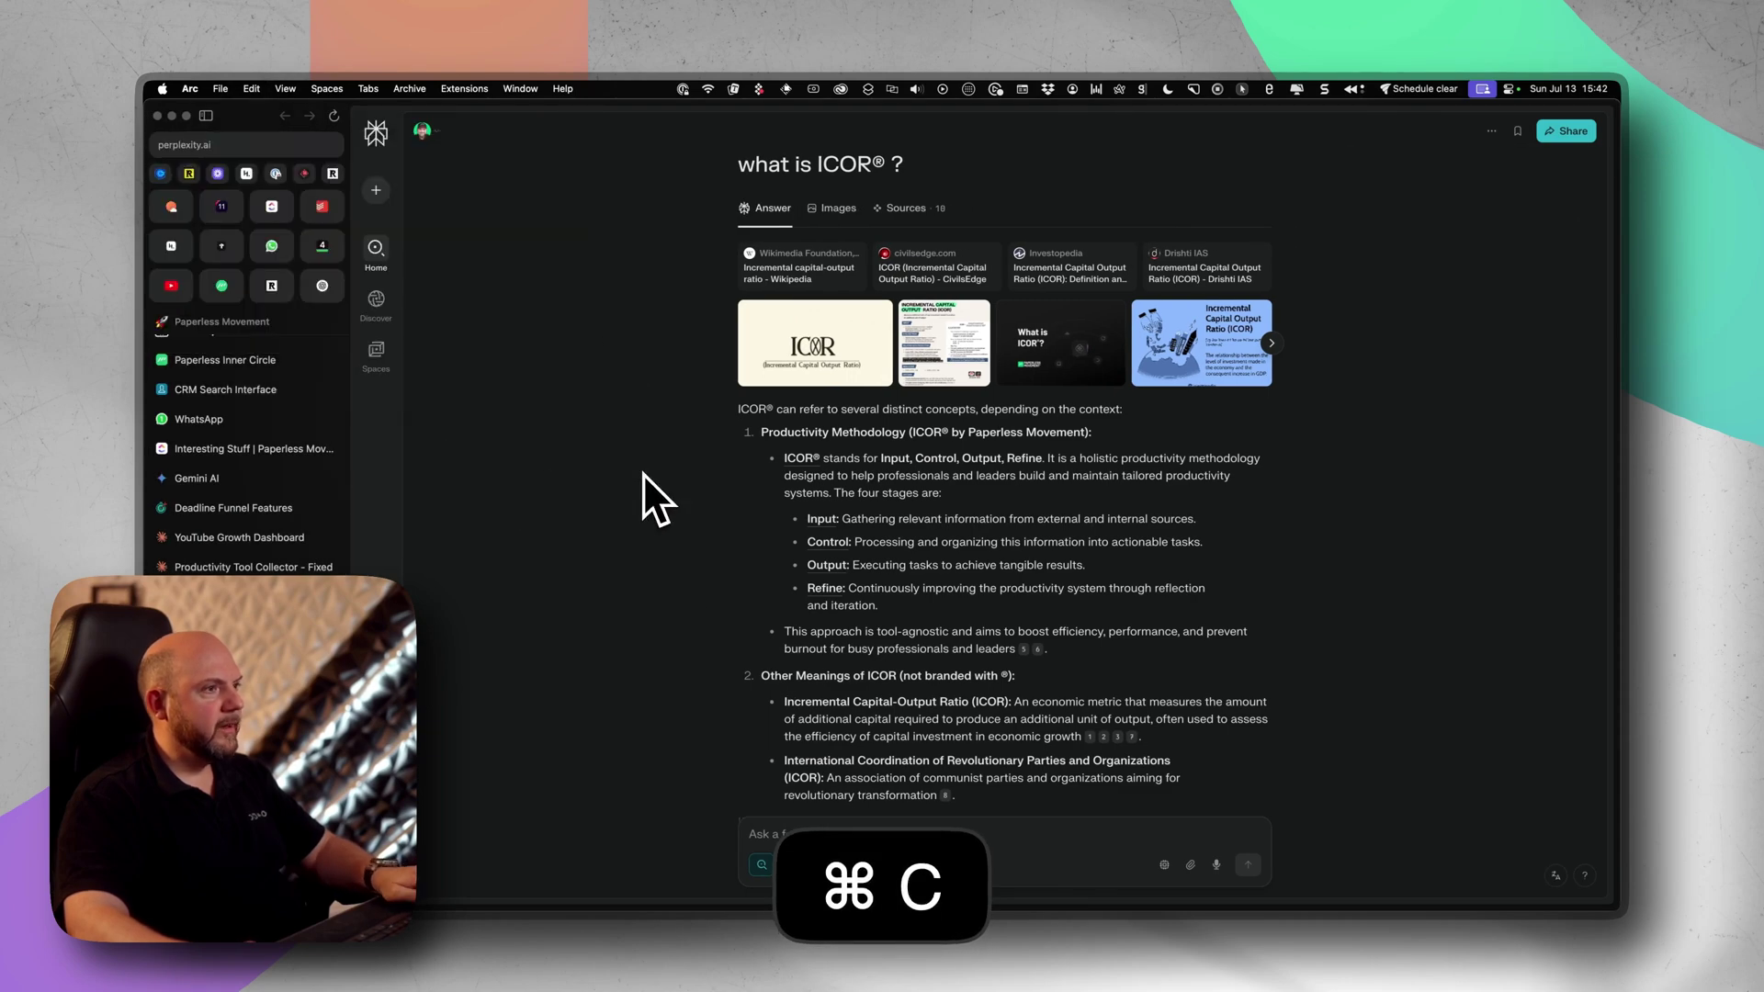
# Step: Switch back to the Heptabase note and add a "Source" line below the video chapters, linked to the copied Perplexity address
pyautogui.hotkey('ctrl', 'Tab')
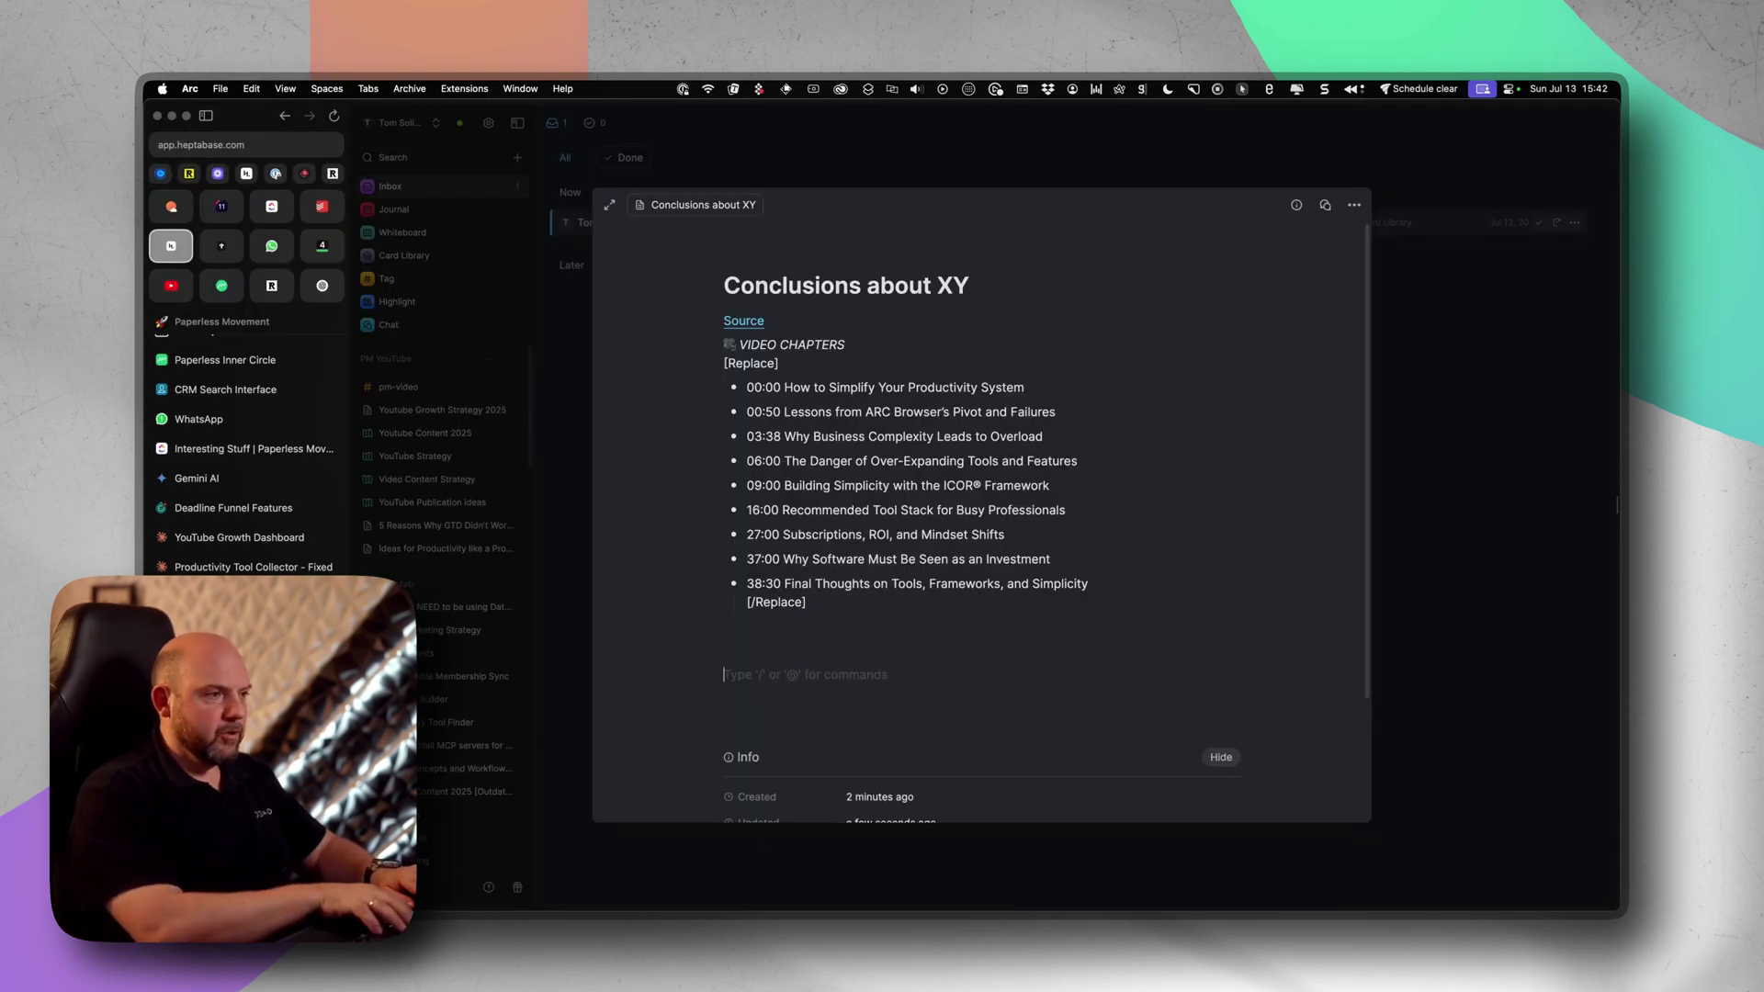
pyautogui.write('Sout')
pyautogui.press('BackSpace')
pyautogui.write('rce')
# Step: Copy Perplexity's Productivity Methodology section through the Refine bullet, paste it under the second Source link in Heptabase and remove the trailing empty bullet
pyautogui.hotkey('ctrl', 'Tab')
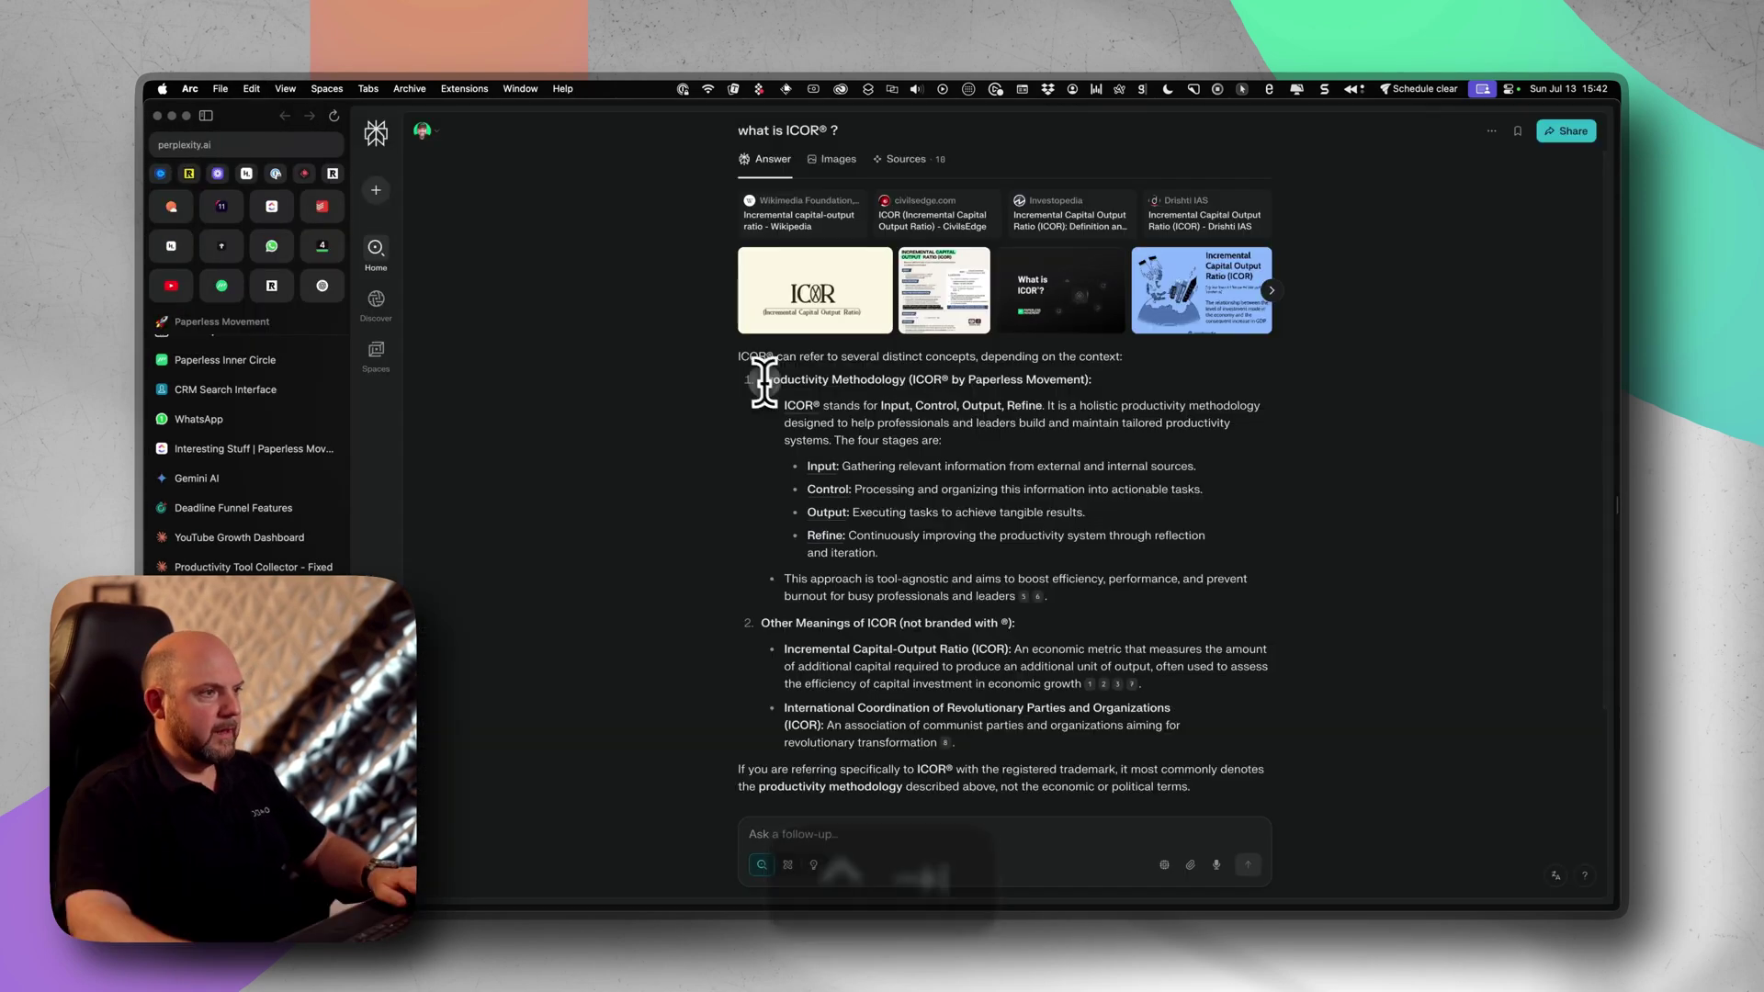
pyautogui.moveTo(764, 379); pyautogui.dragTo(1088, 566)
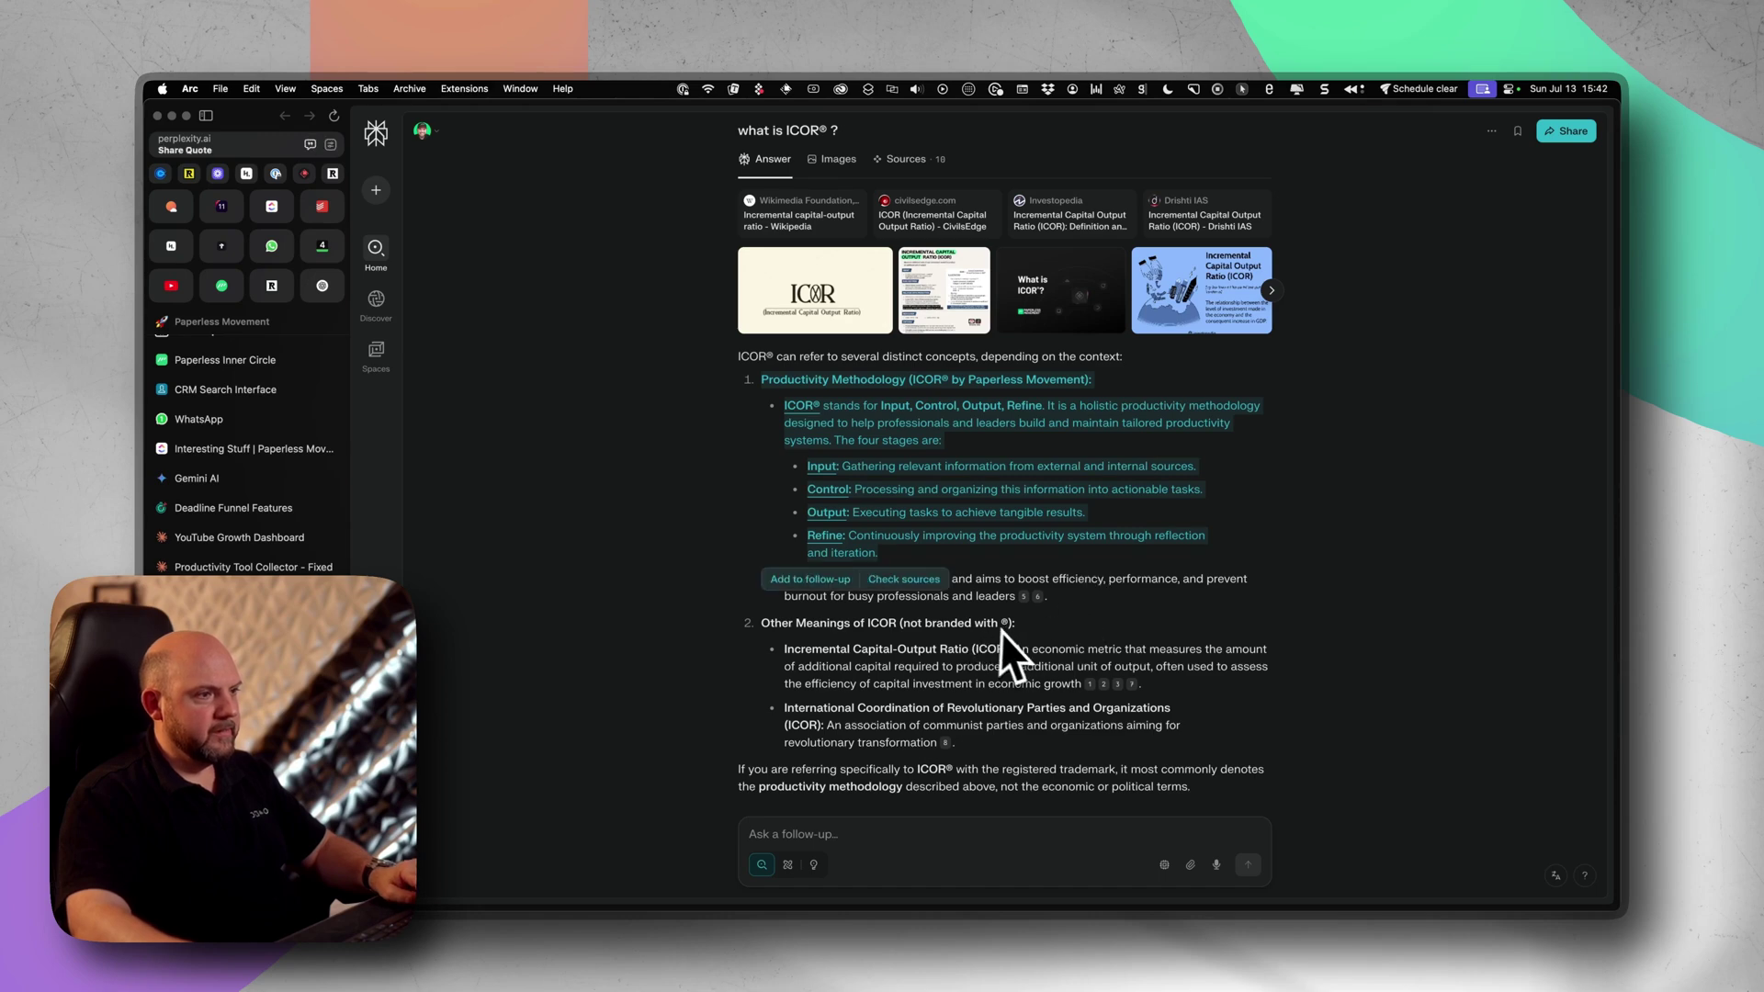
pyautogui.press('super+c')
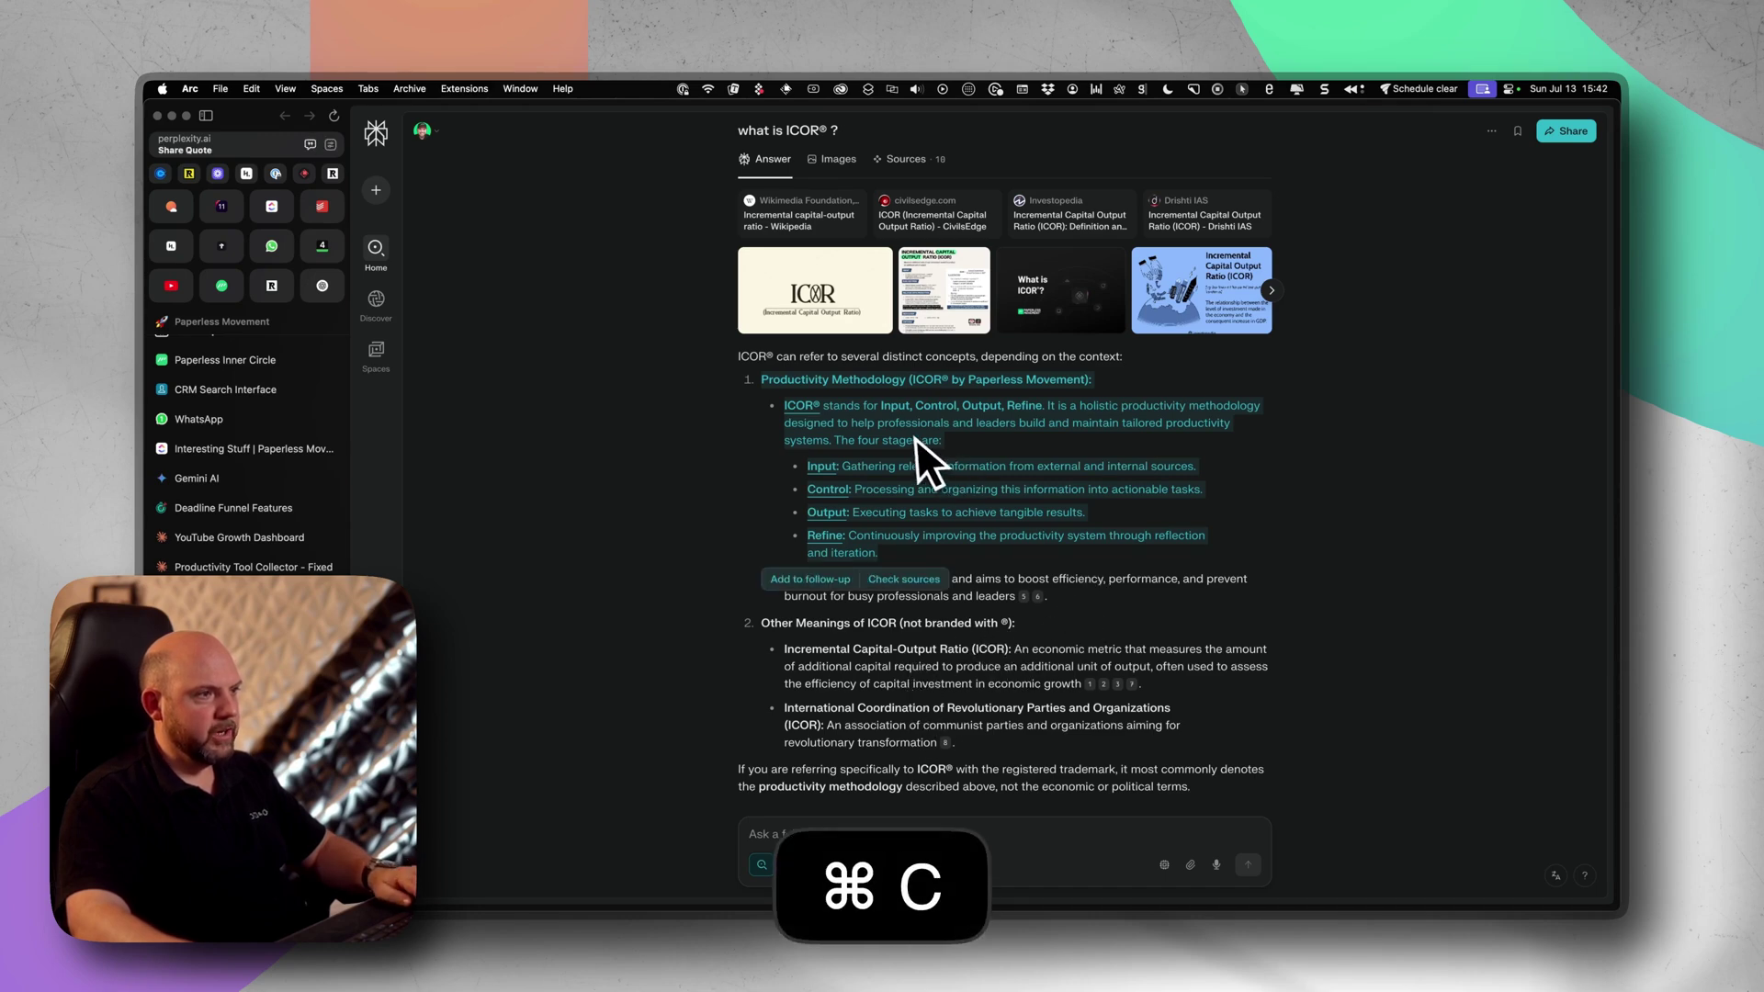
pyautogui.hotkey('ctrl', 'Tab')
pyautogui.press('super+v')
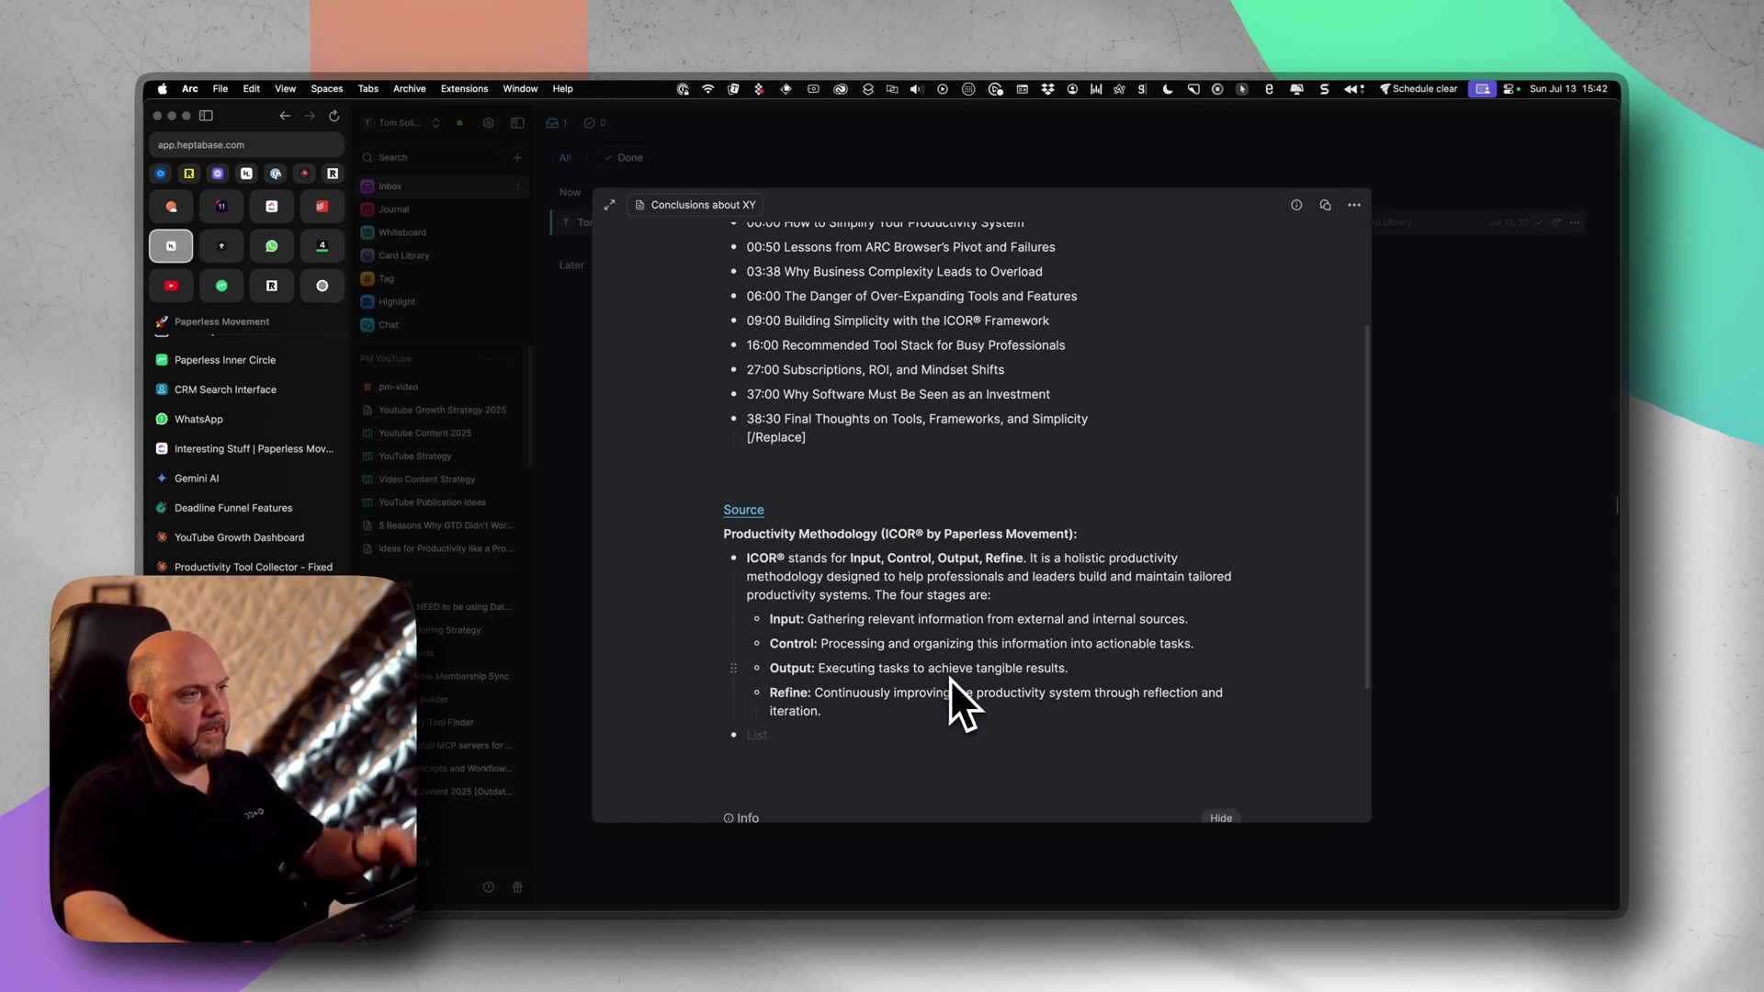
pyautogui.press('BackSpace')
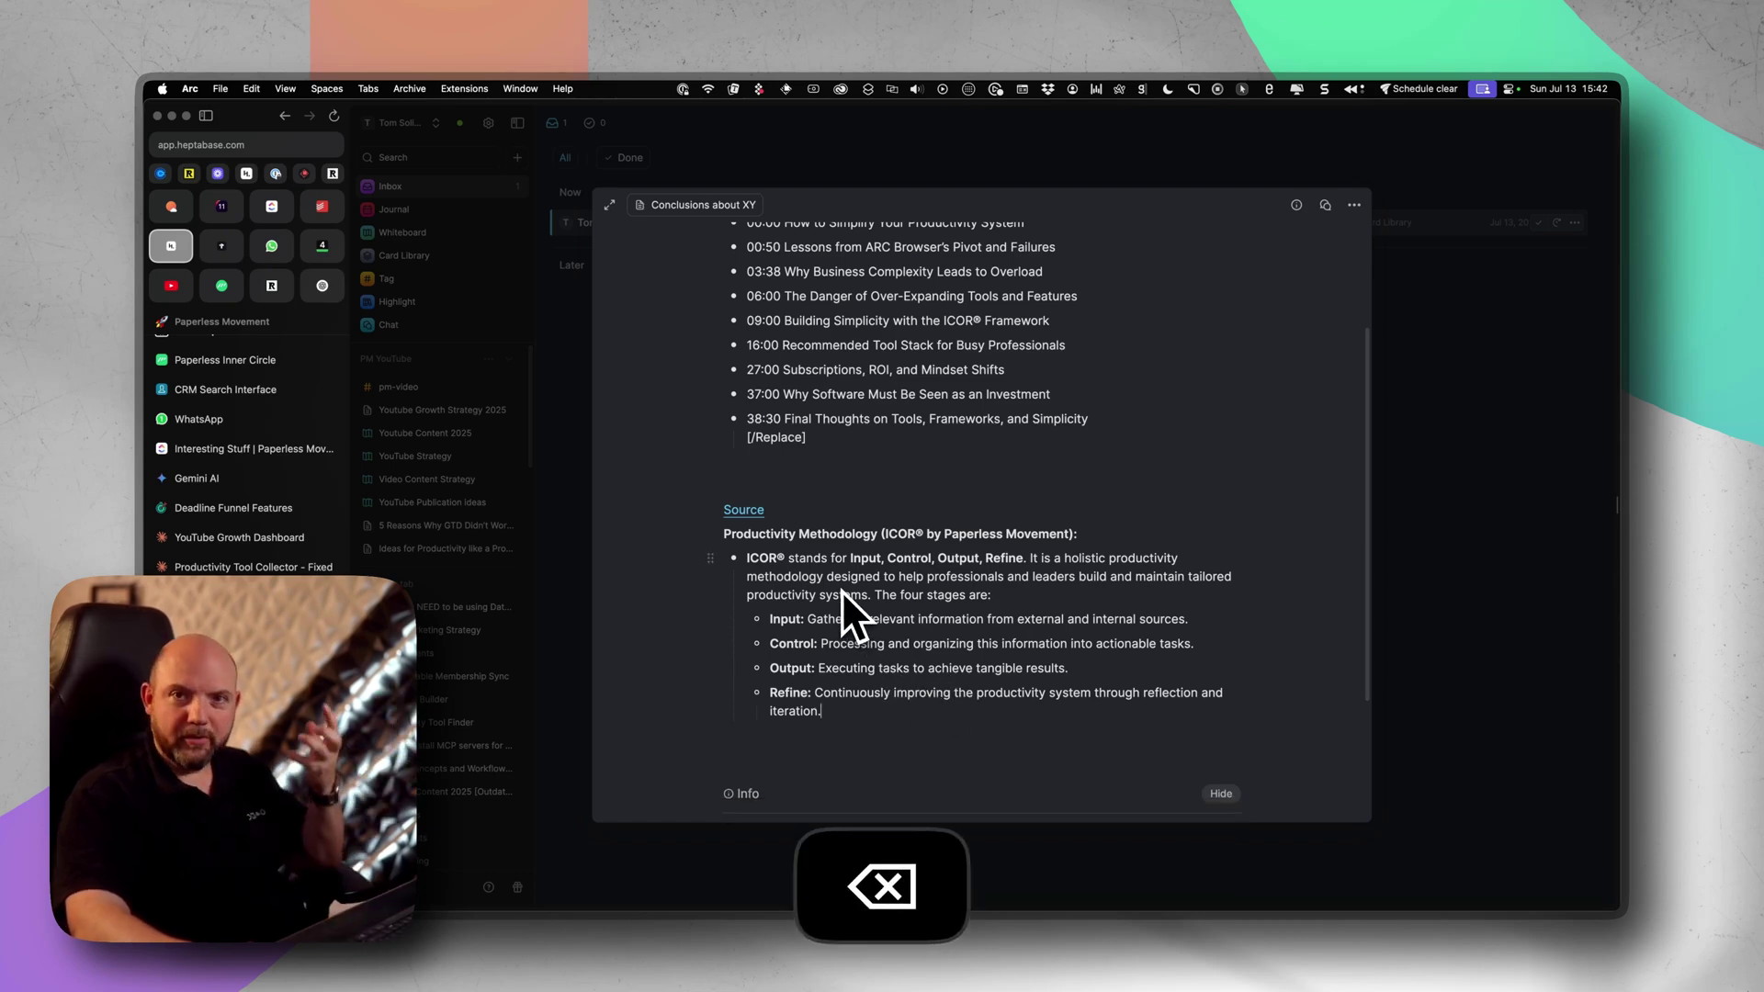
# Step: Open the second Source link to view the Perplexity thread and its related questions, and close the preview
pyautogui.click(768, 510)
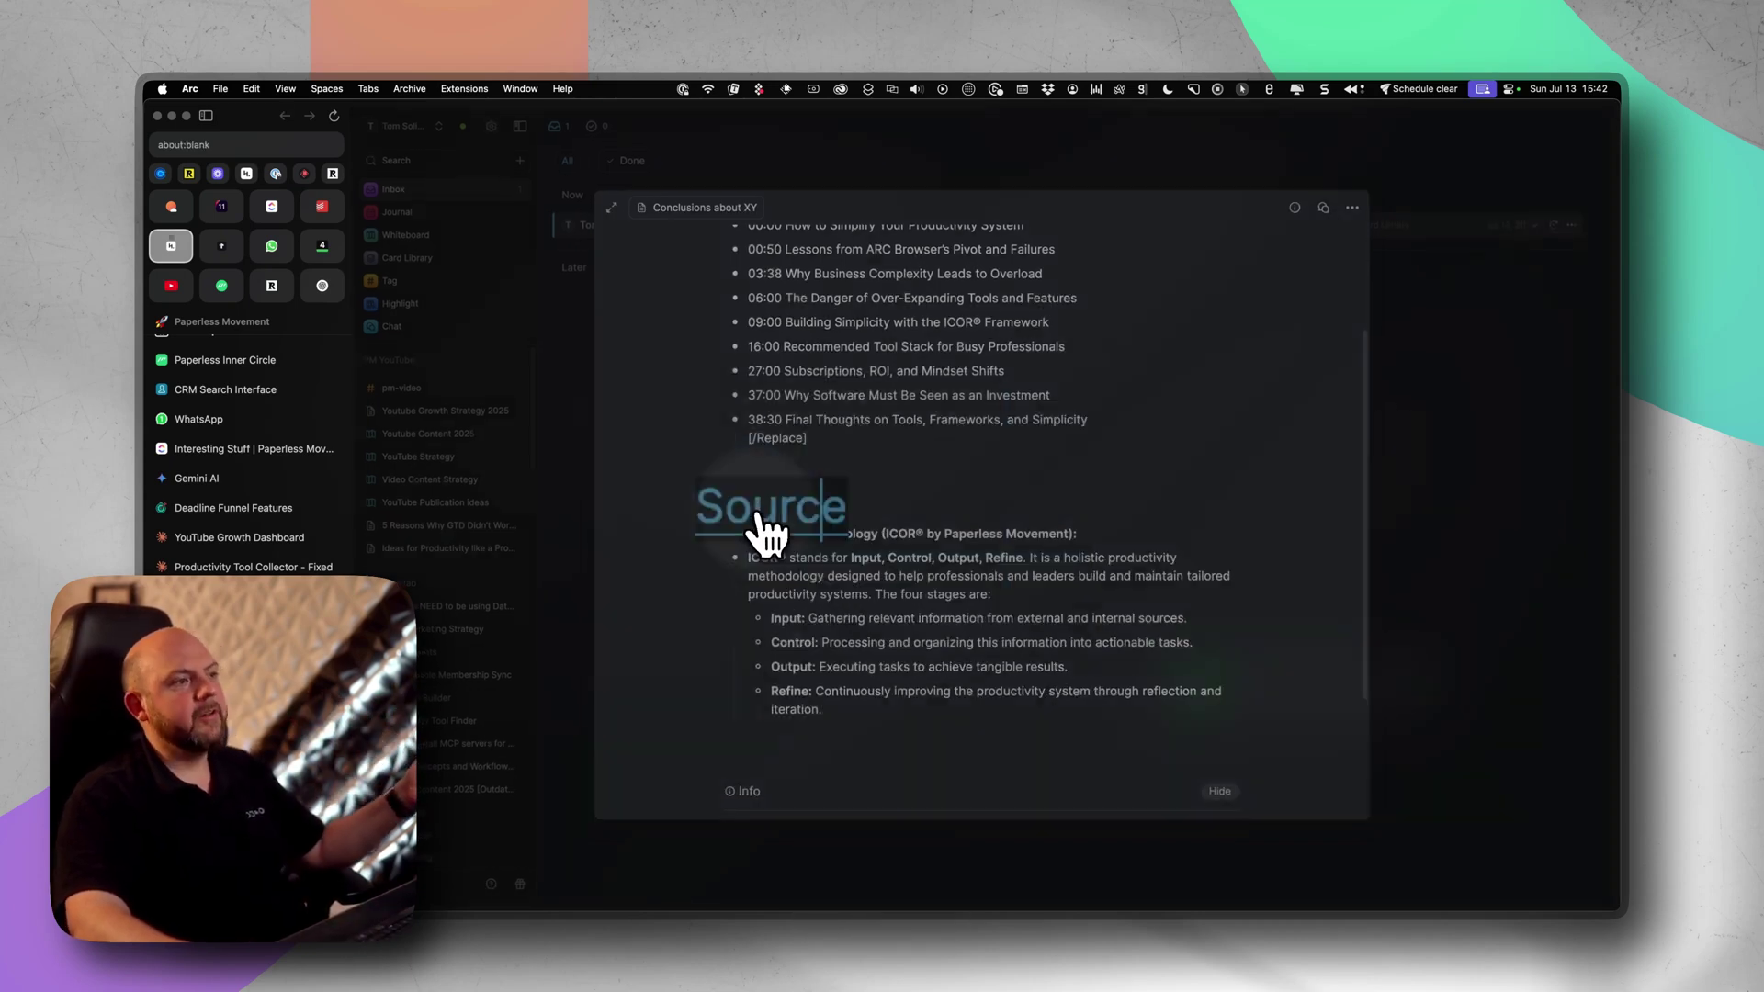
pyautogui.scroll(-5, 1056, 701)
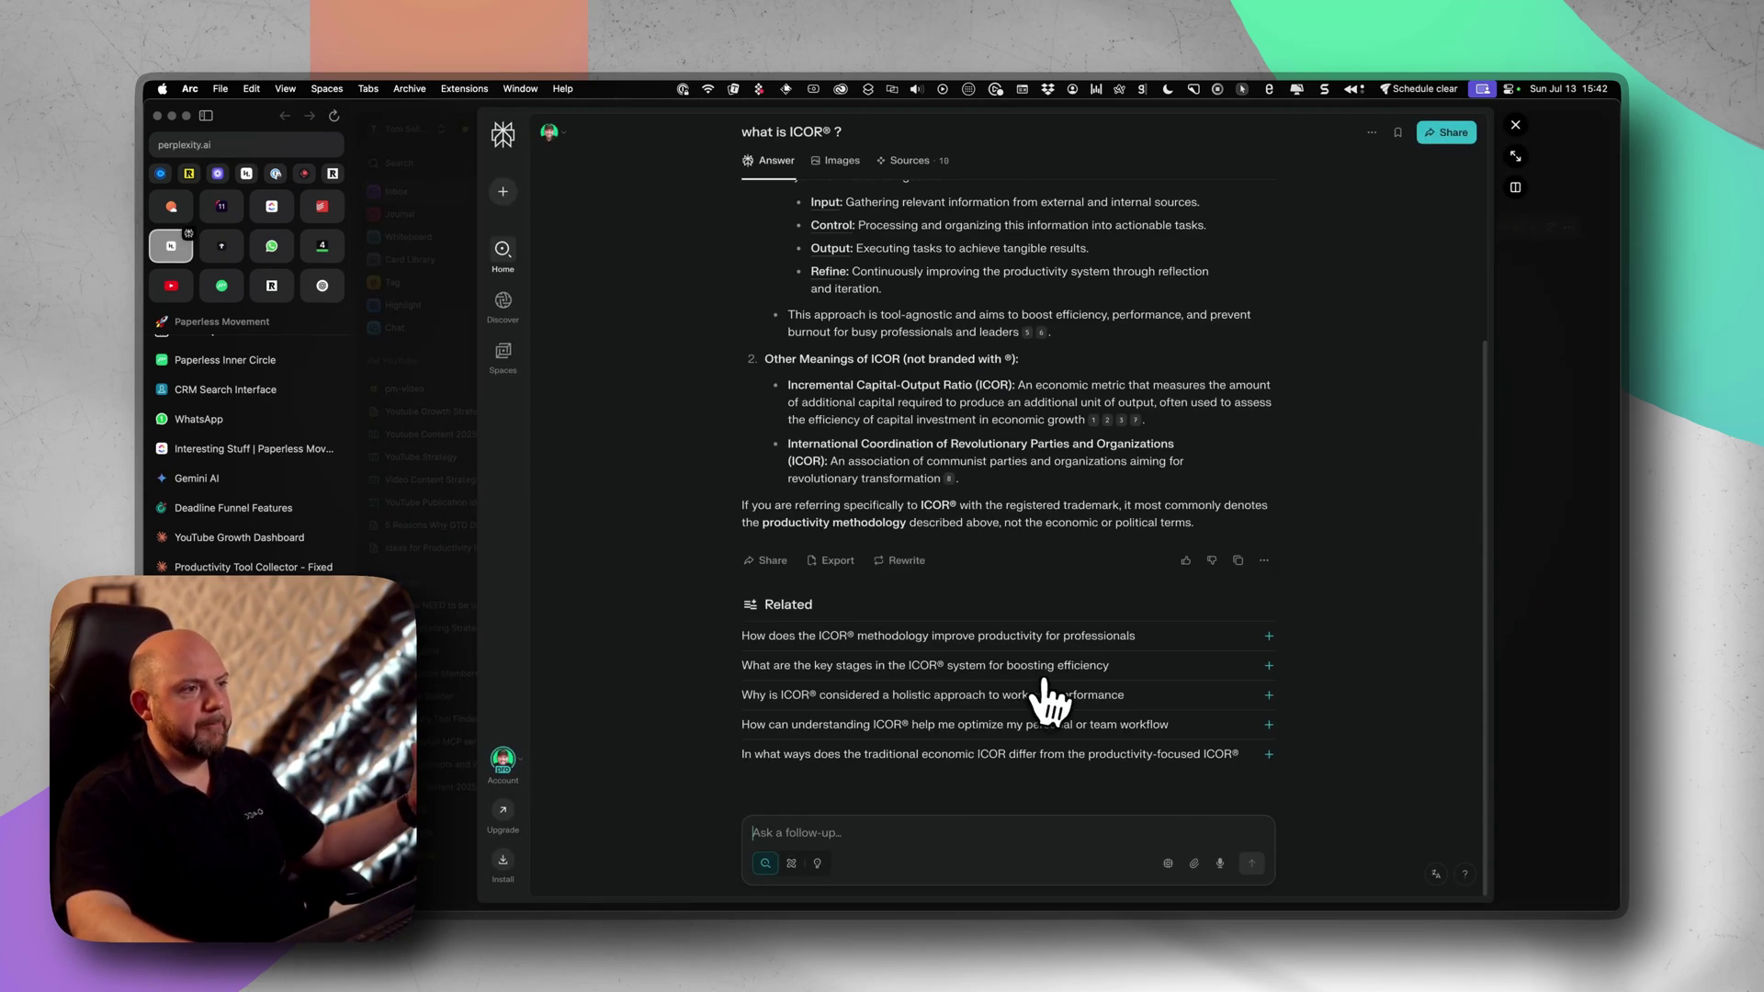
pyautogui.scroll(5, 1084, 699)
pyautogui.click(1525, 665)
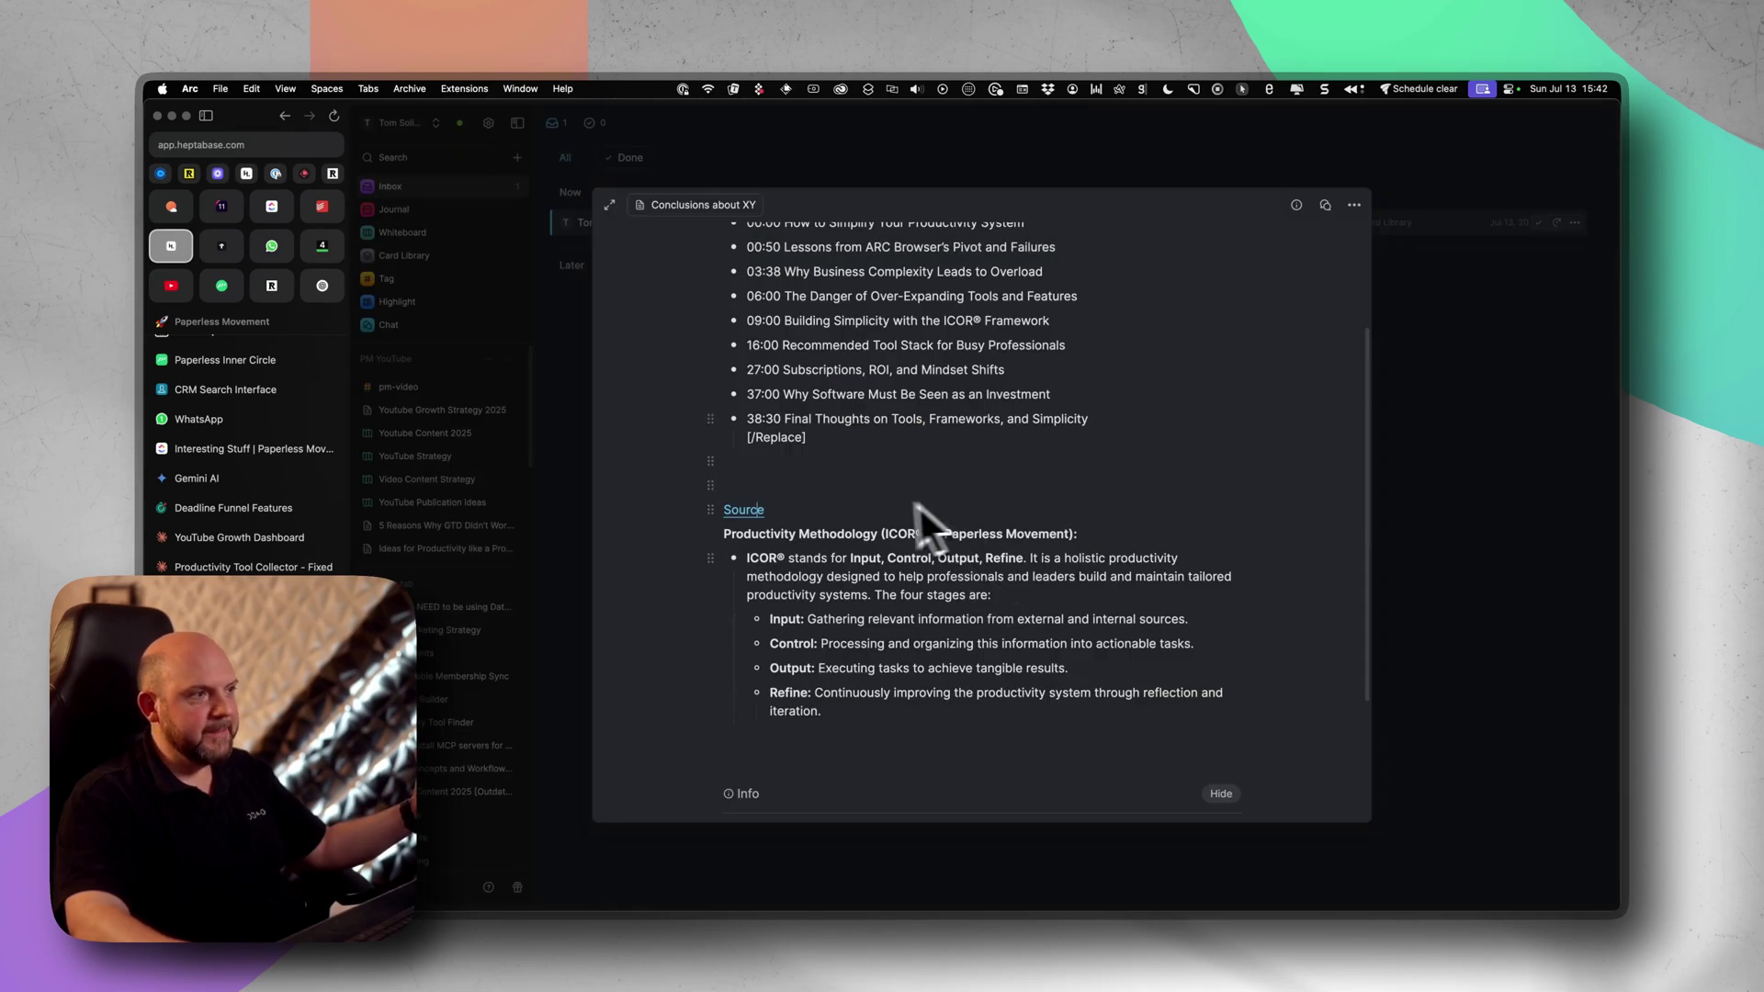
# Step: Review the note's video chapters and ICOR® section with their source links, and close the card
pyautogui.scroll(3, 919, 505)
pyautogui.scroll(-4, 952, 607)
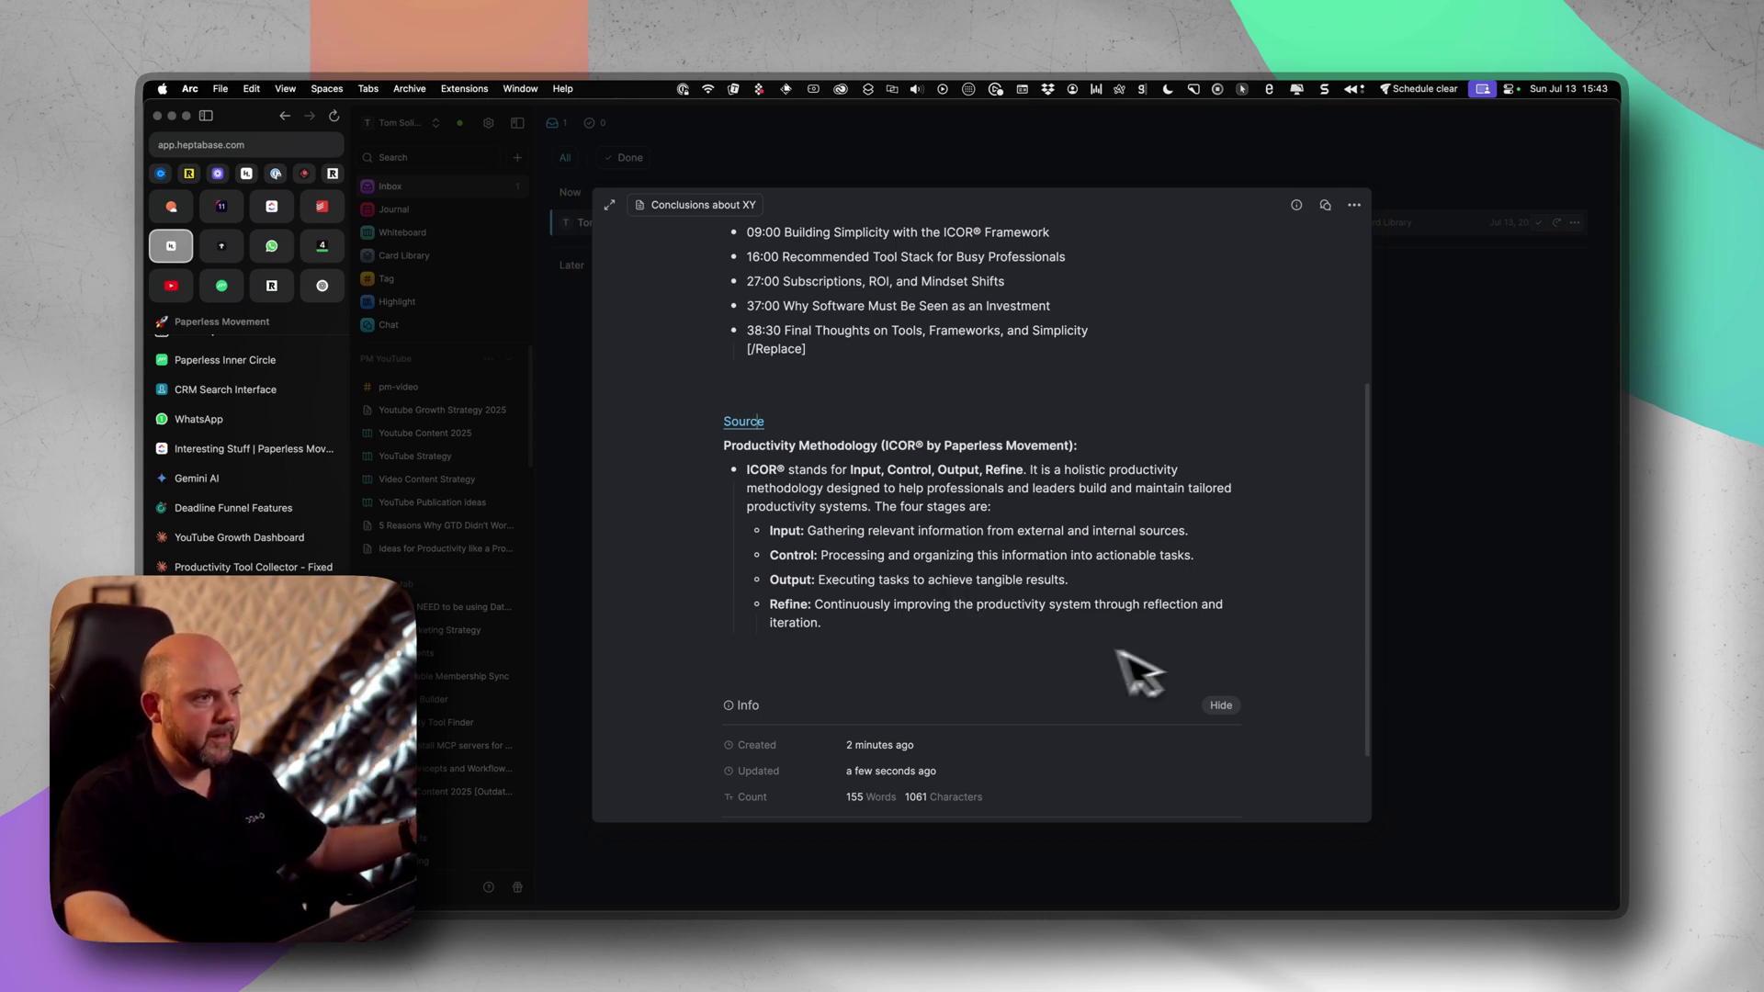
pyautogui.scroll(2, 739, 521)
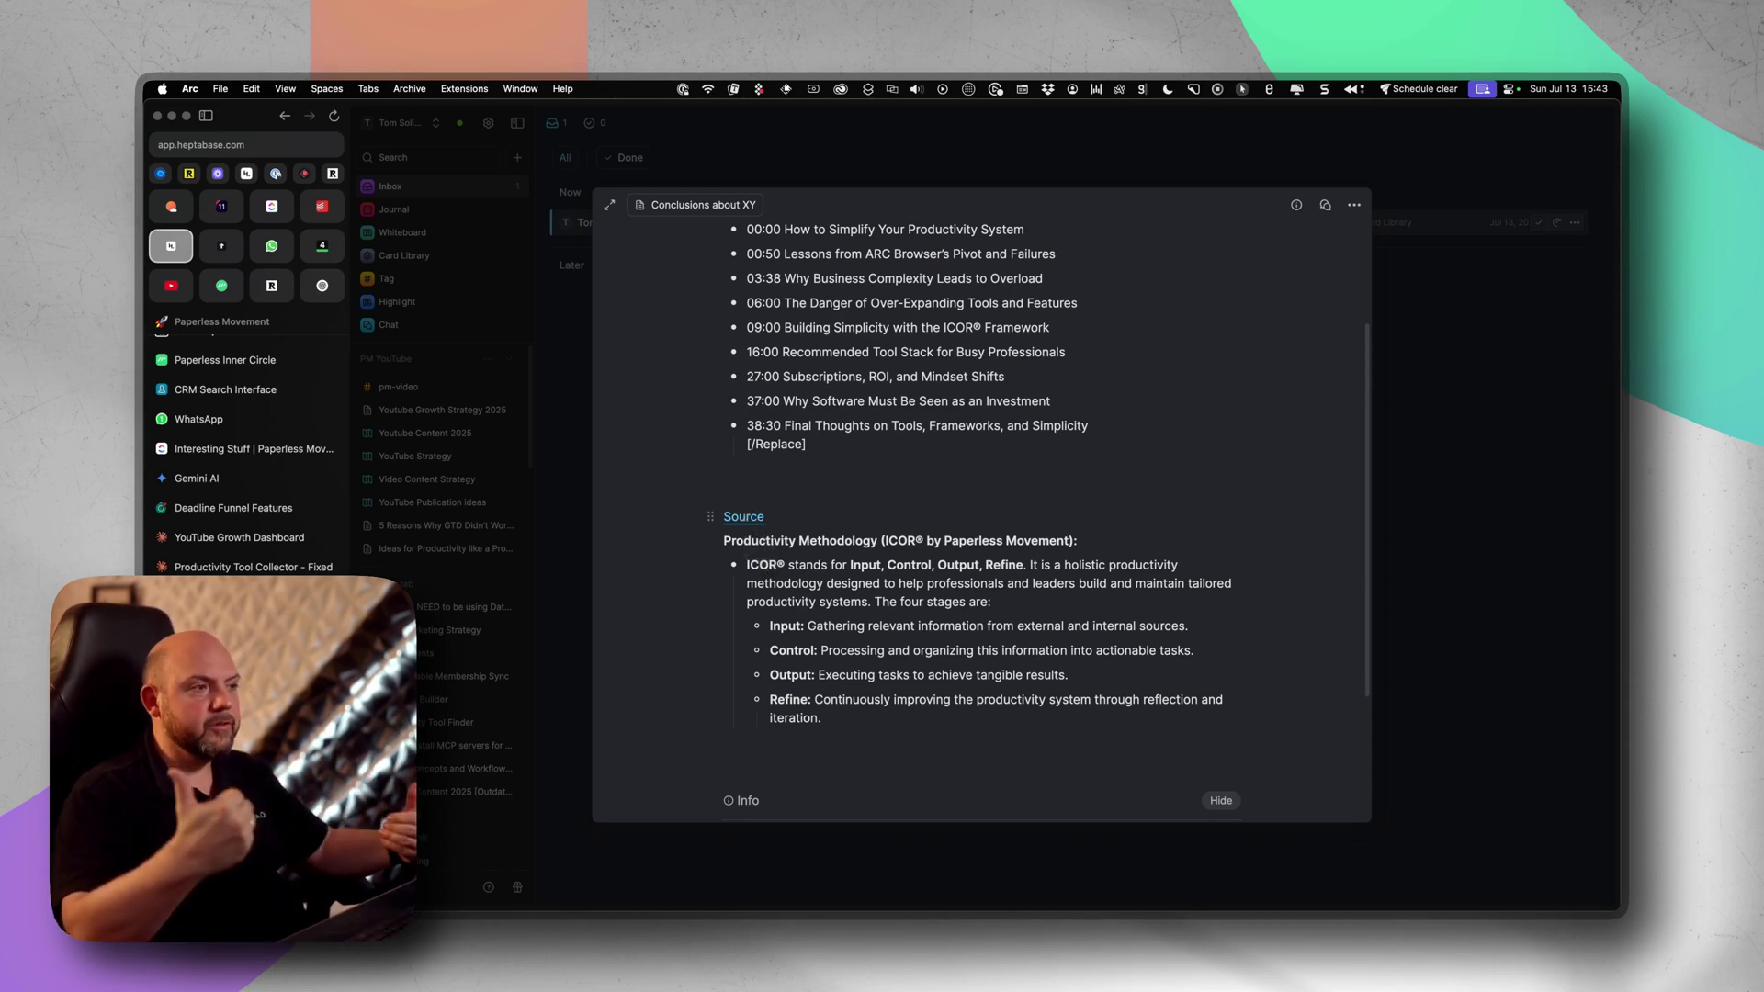
pyautogui.click(1483, 722)
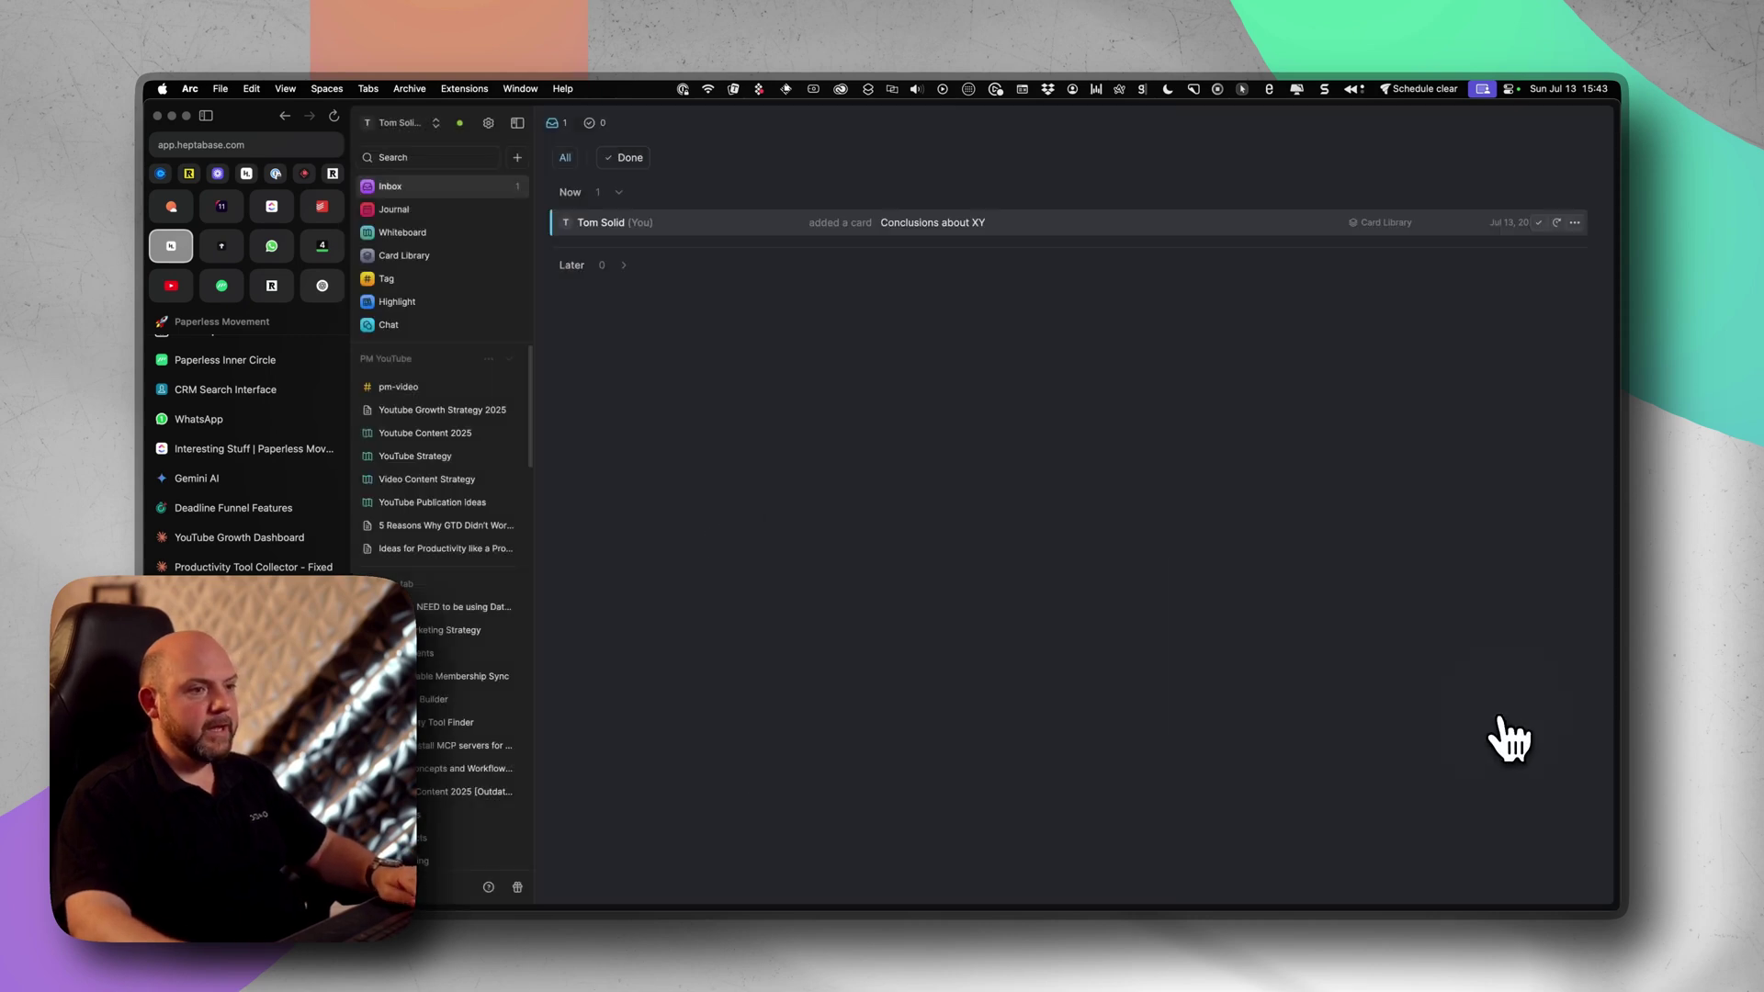